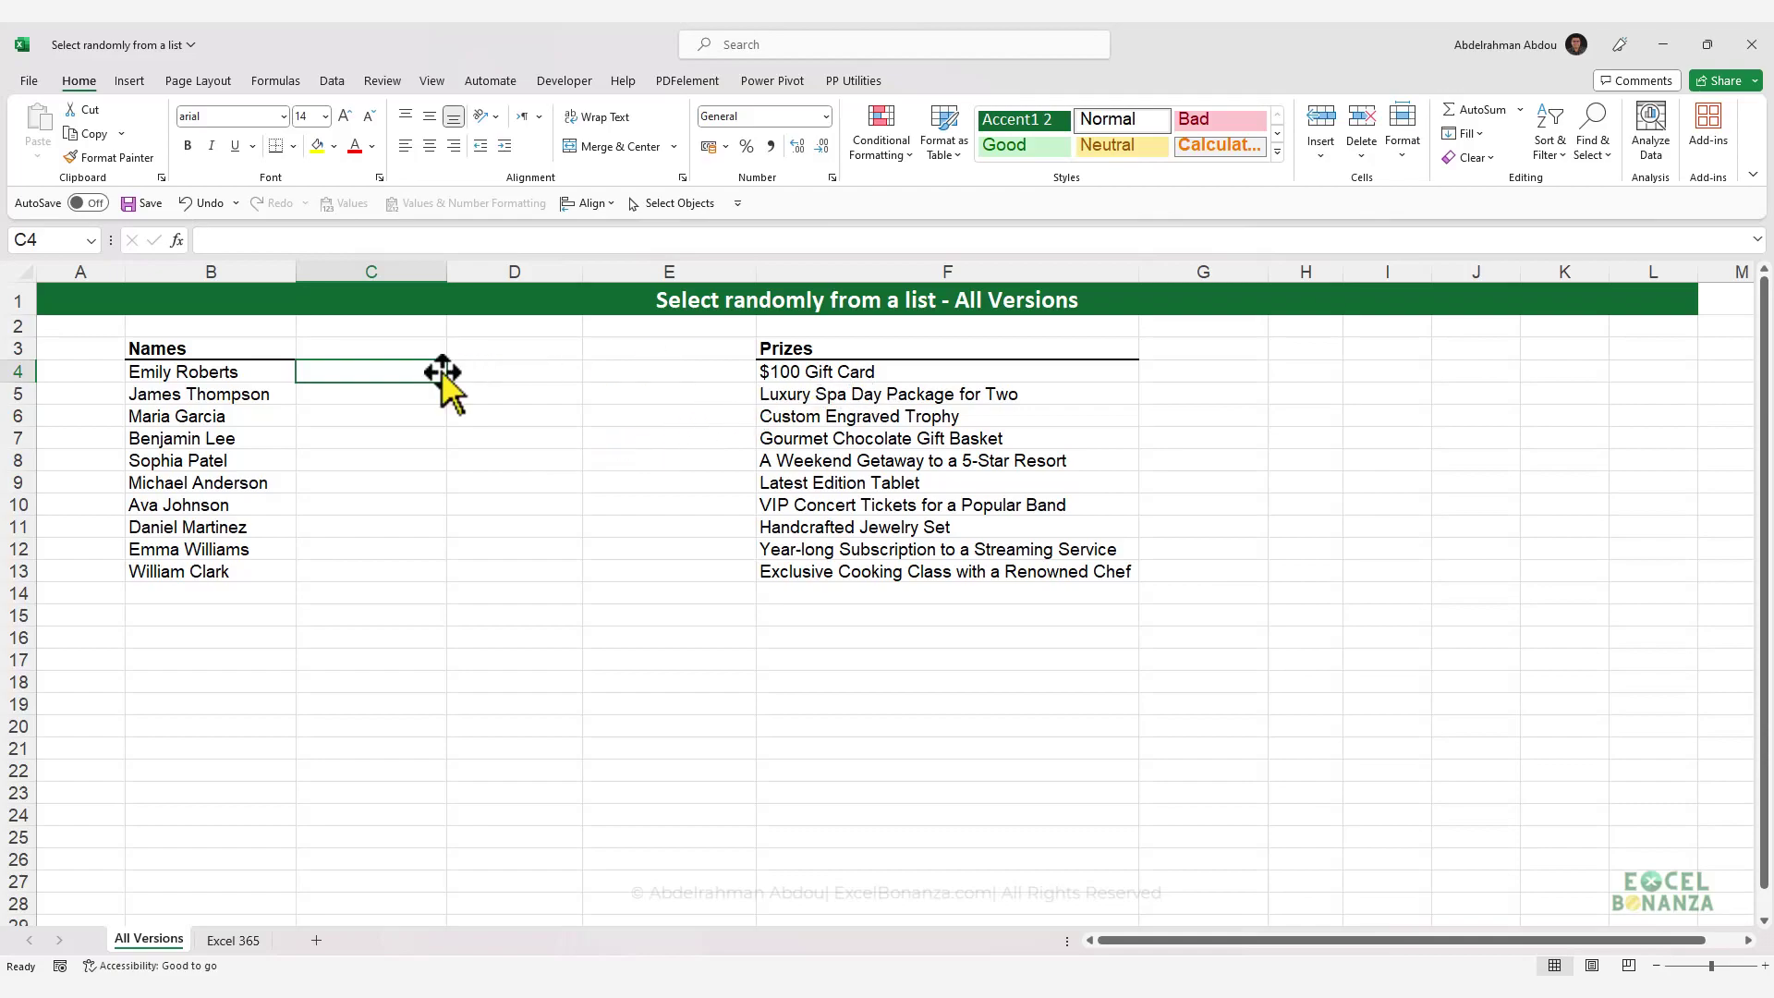
- Look over the names in B4:B13 and prizes in F4:F13, then glance at the Excel 365 sheet
drag(228, 370, 186, 573)
click(328, 485)
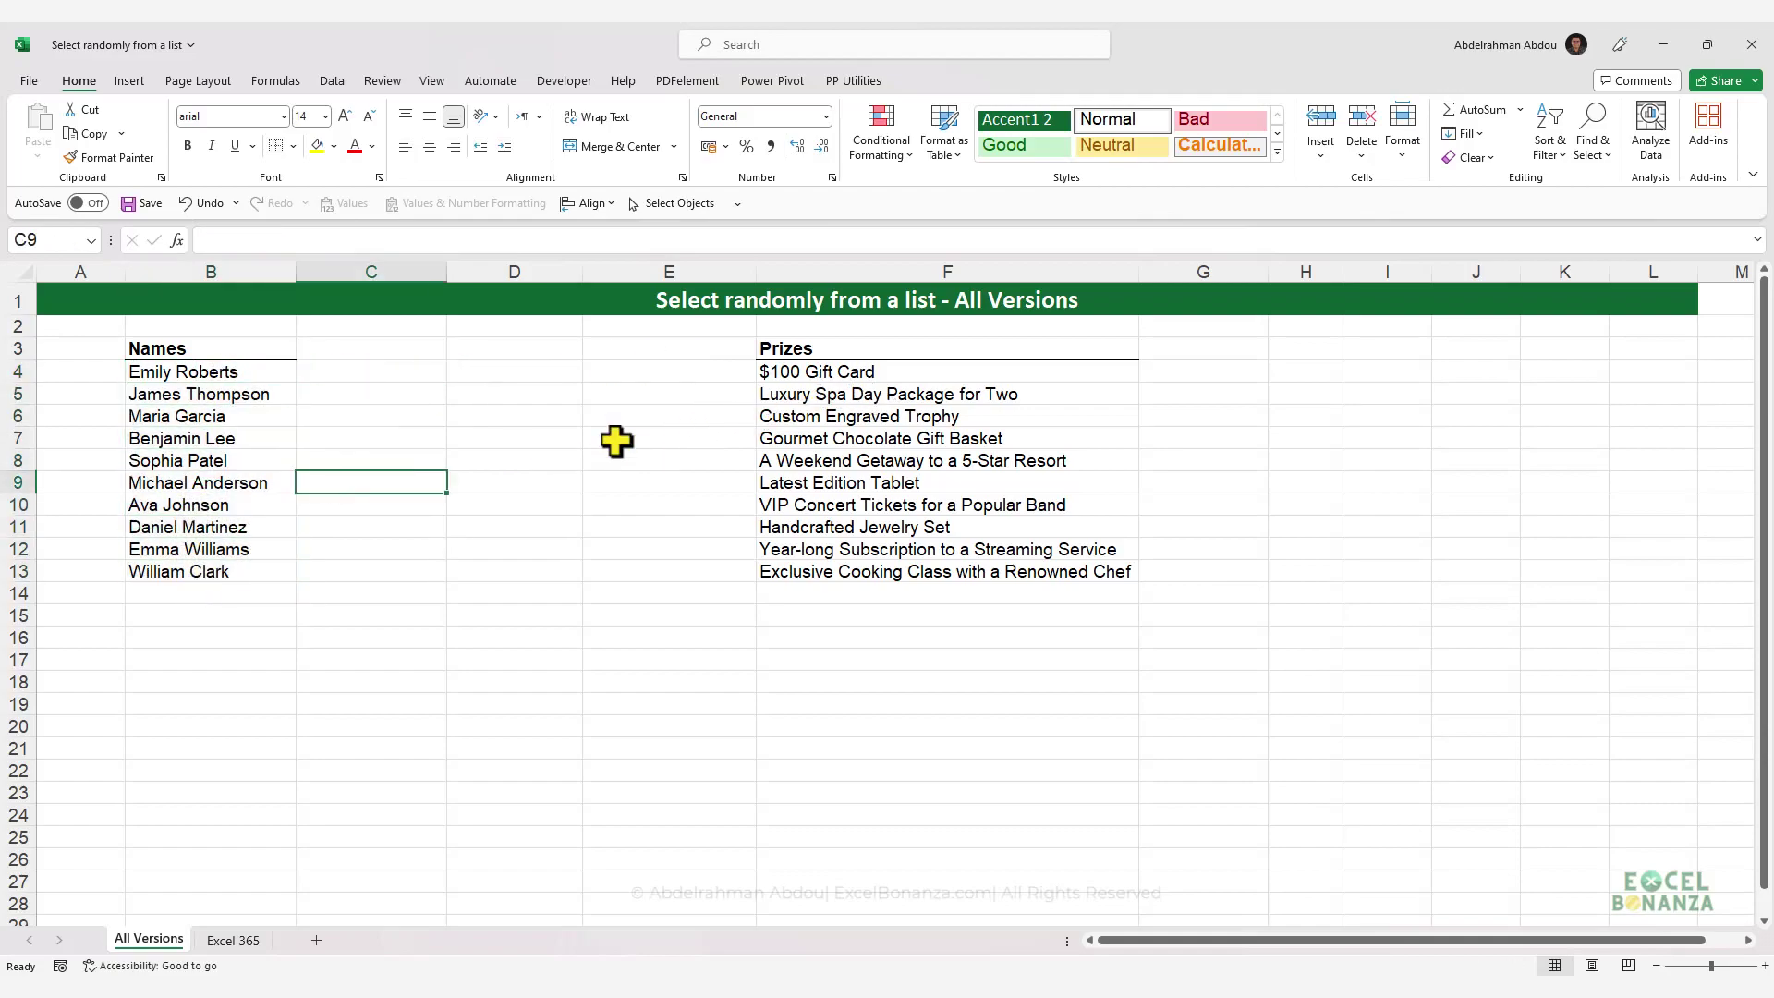
click(876, 370)
drag(875, 370, 834, 574)
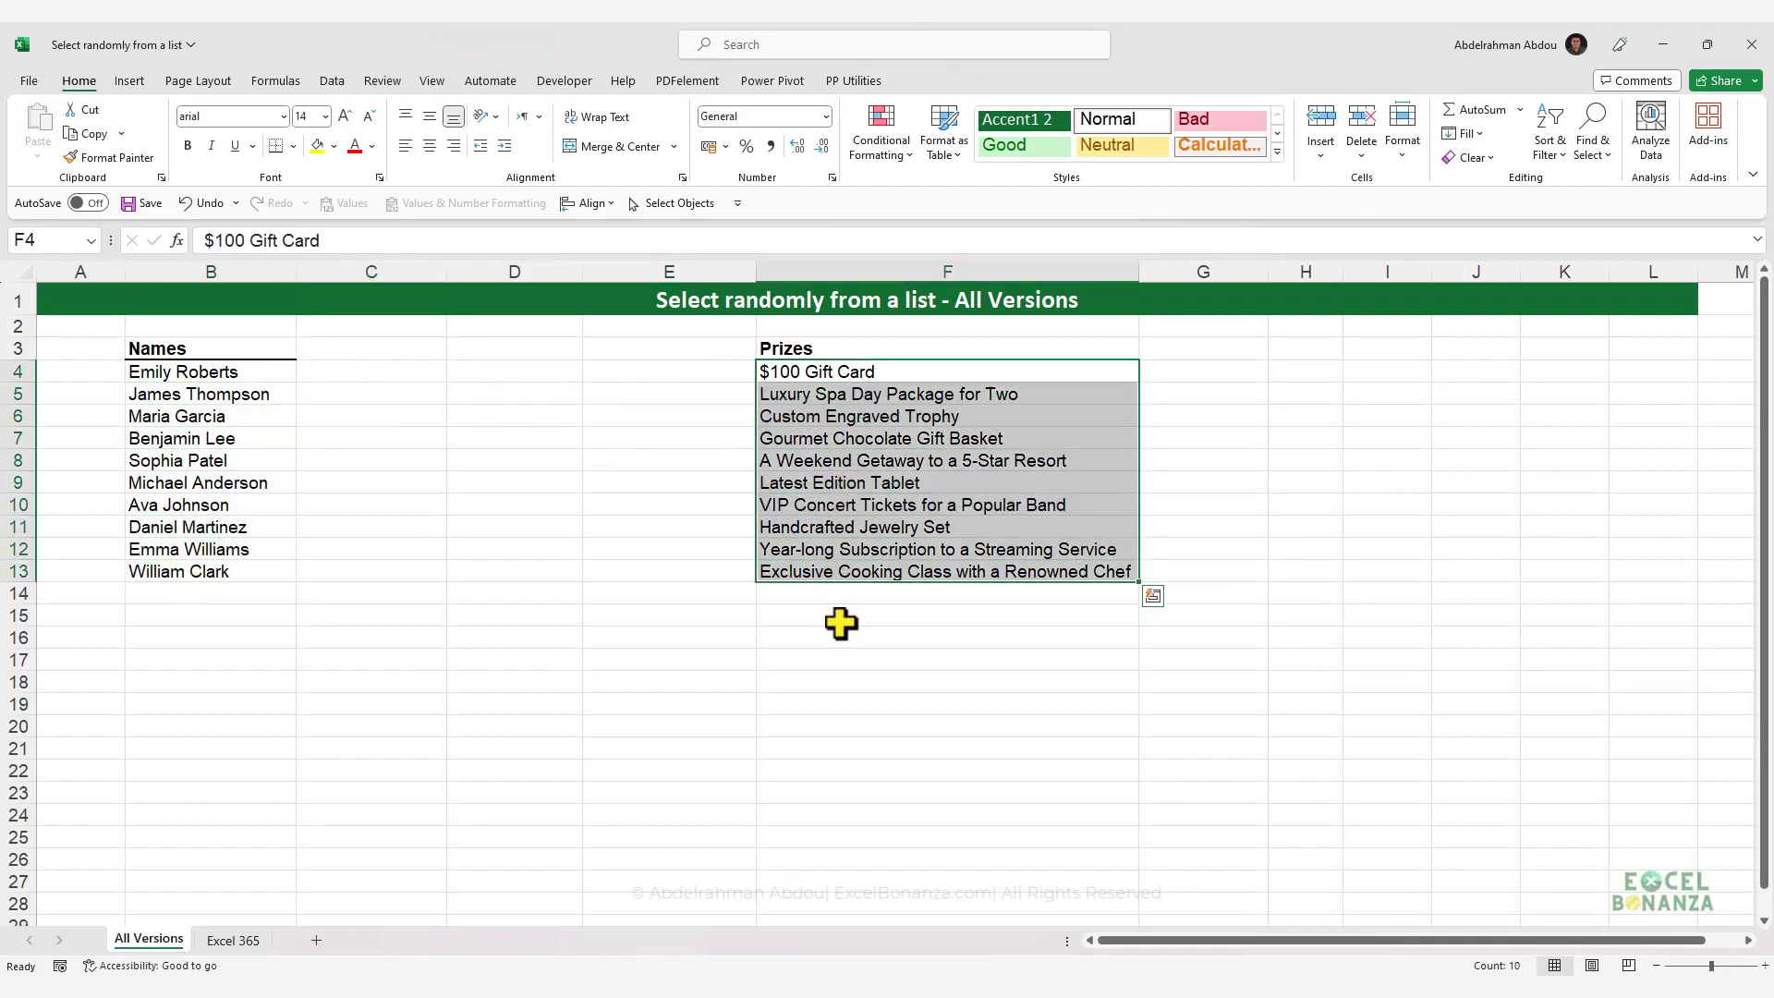
click(843, 615)
click(524, 483)
click(389, 377)
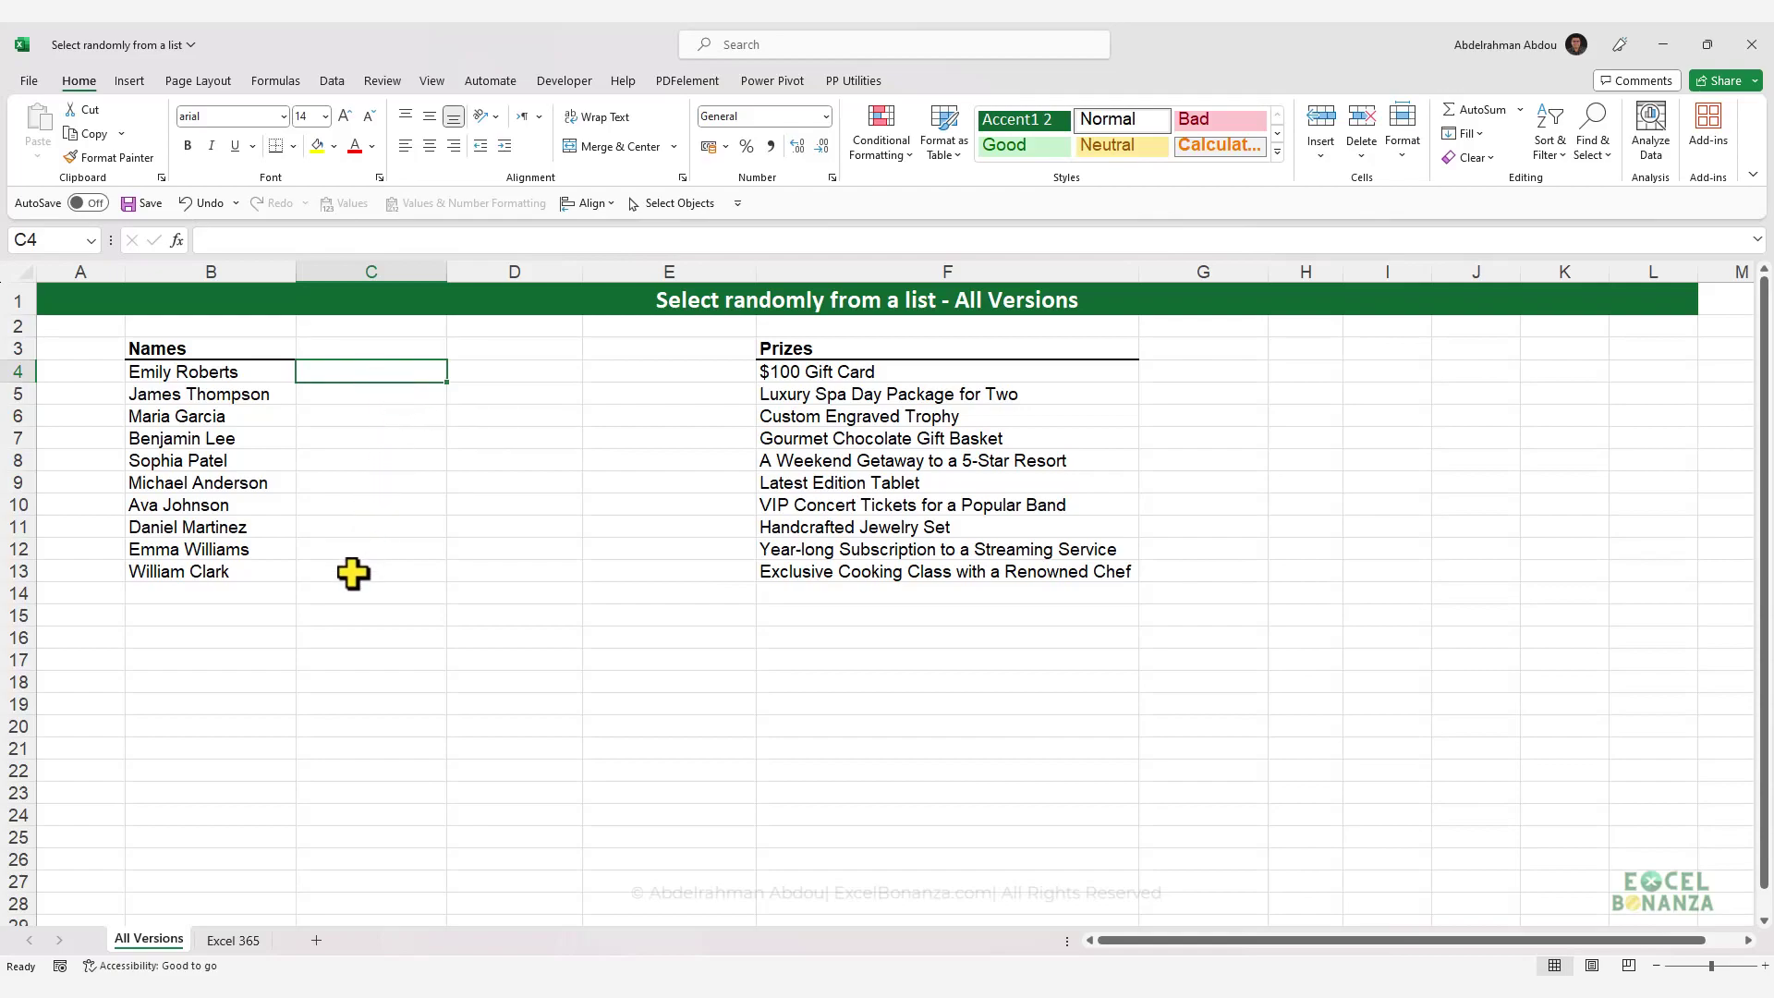
click(236, 941)
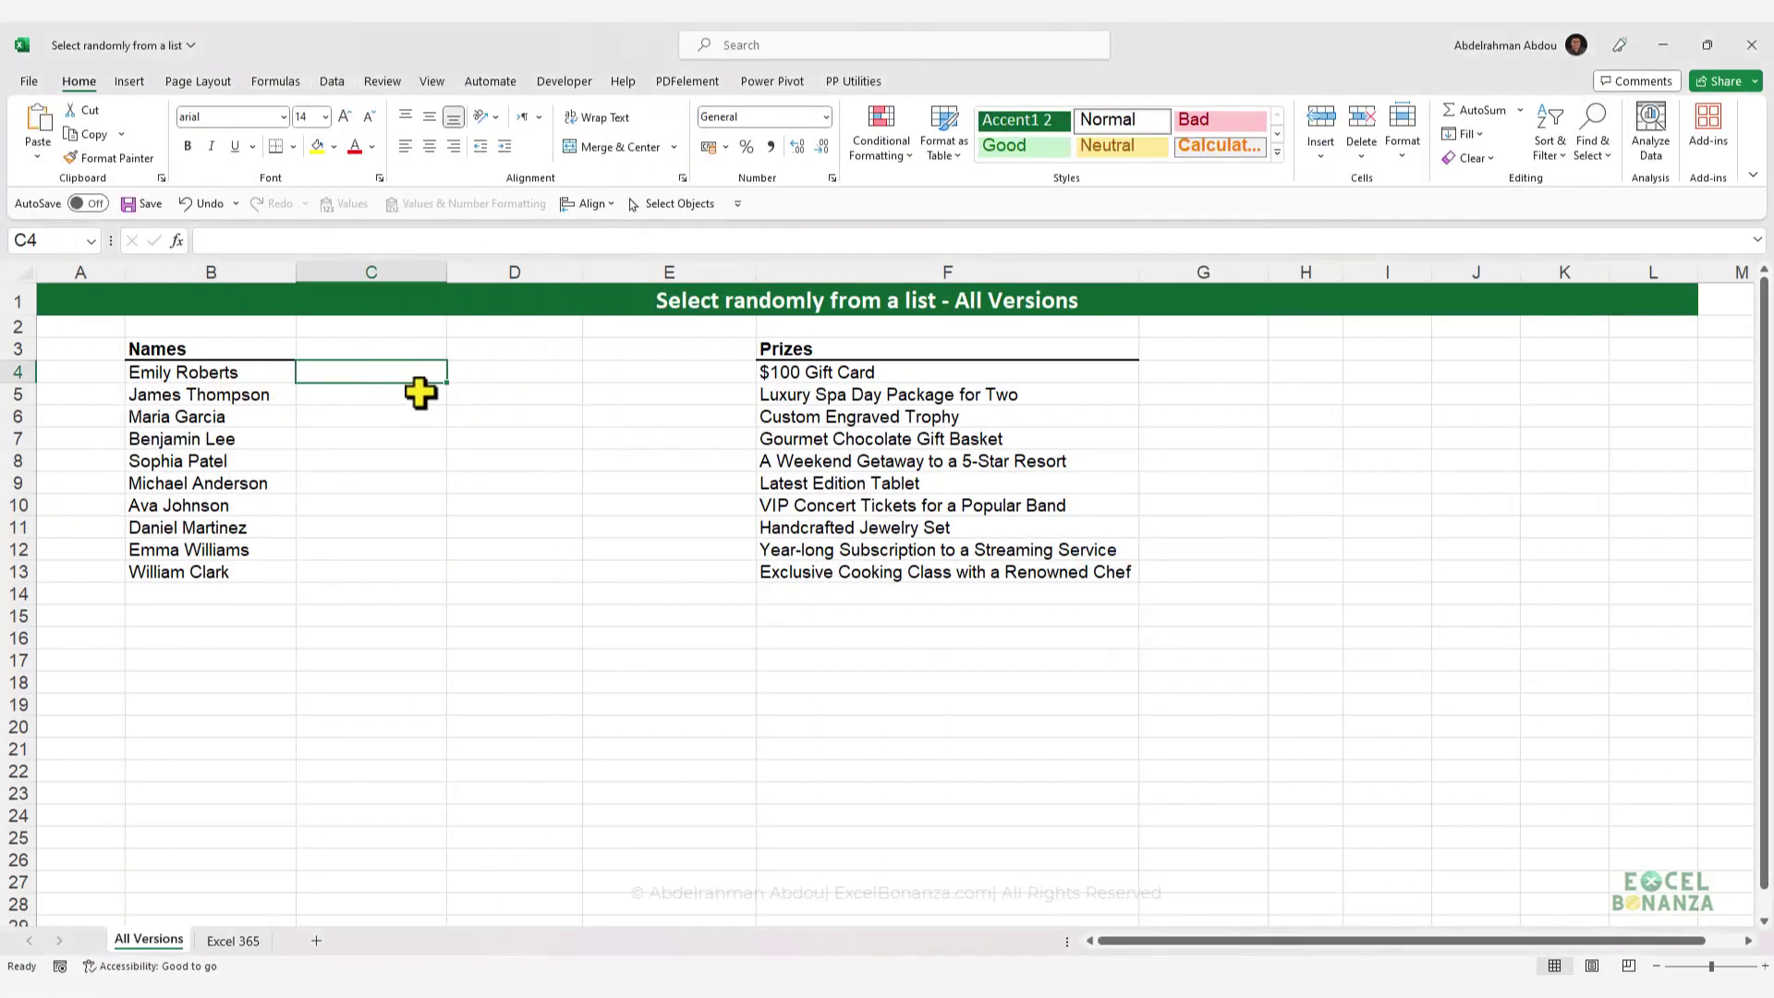
- Enter =RAND() in G4 and fill it down to G13
click(1179, 370)
text(=)
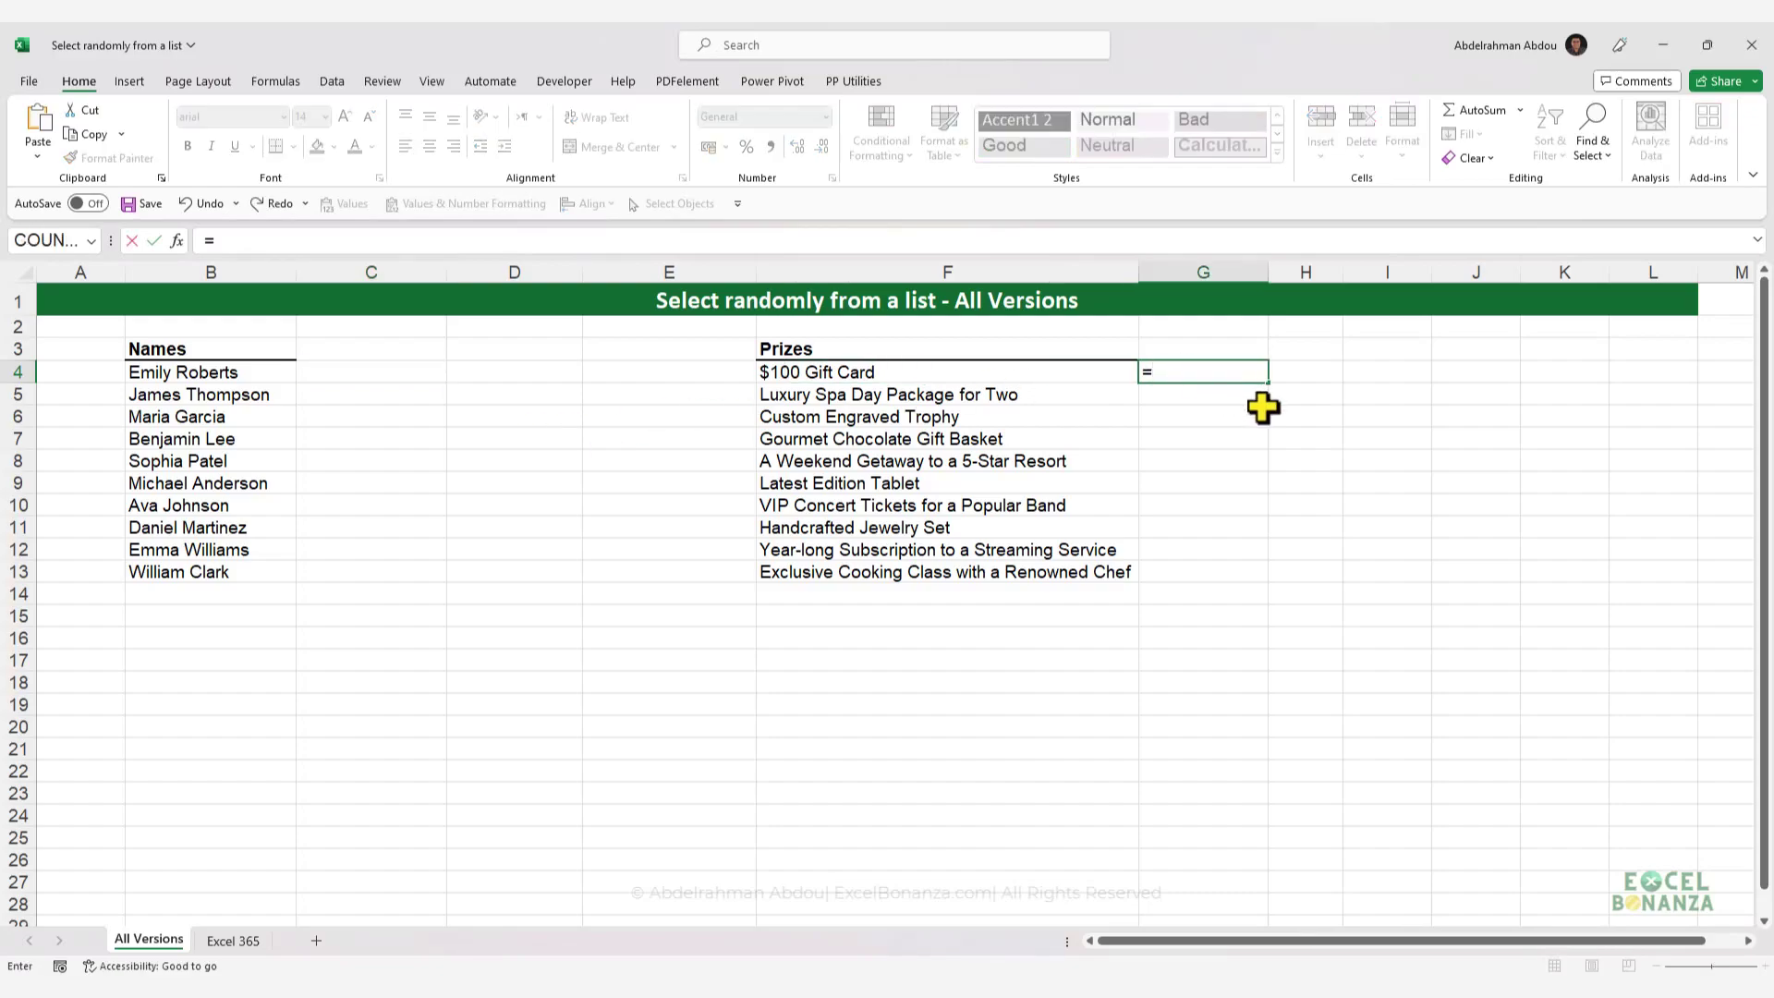
text(rand)
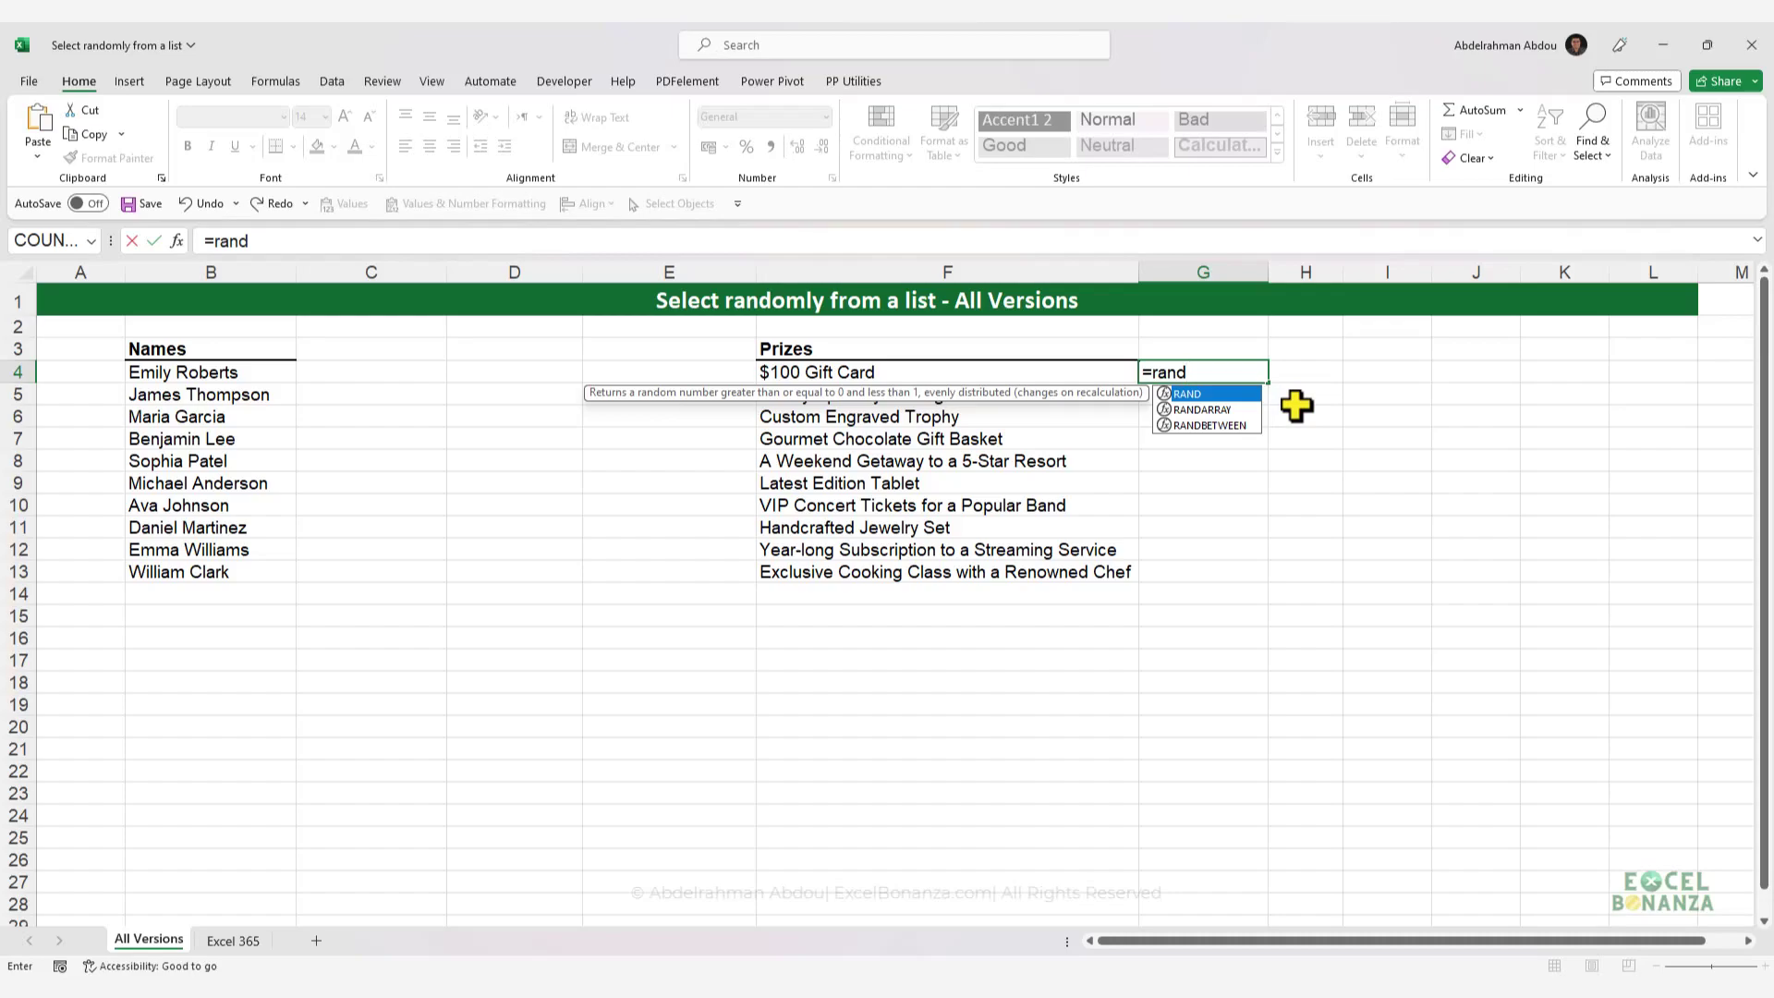
key(Tab)
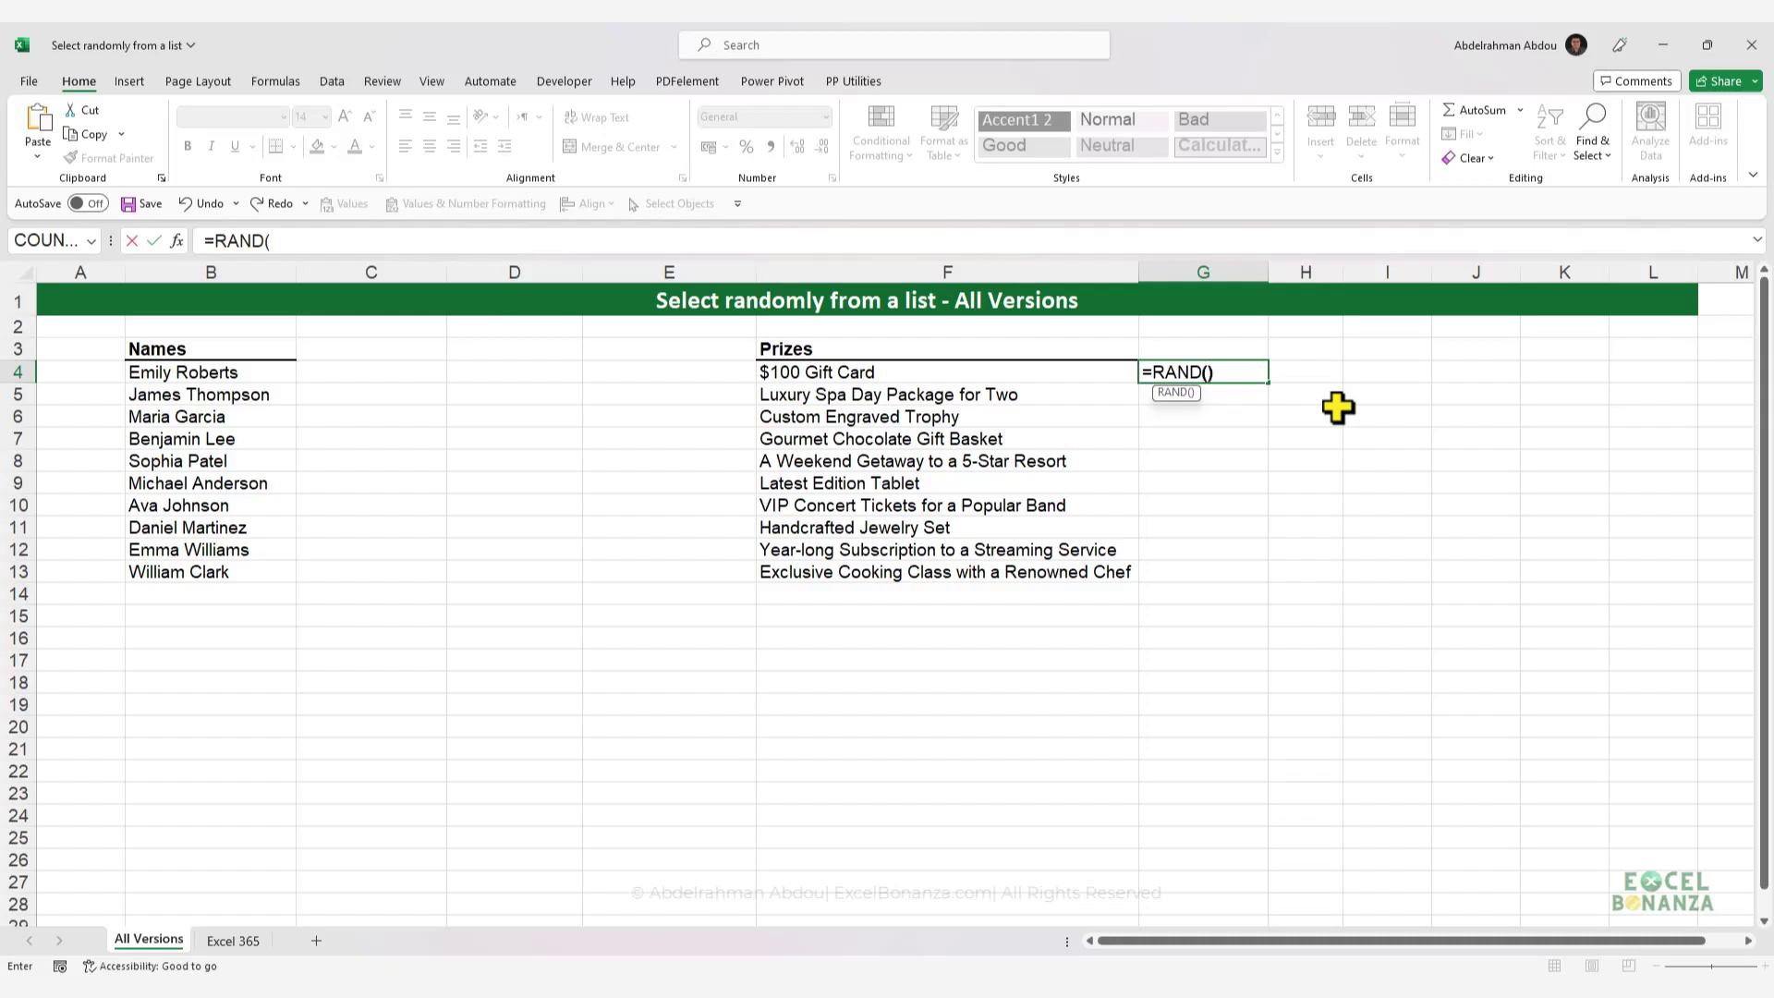
text())
key(Return)
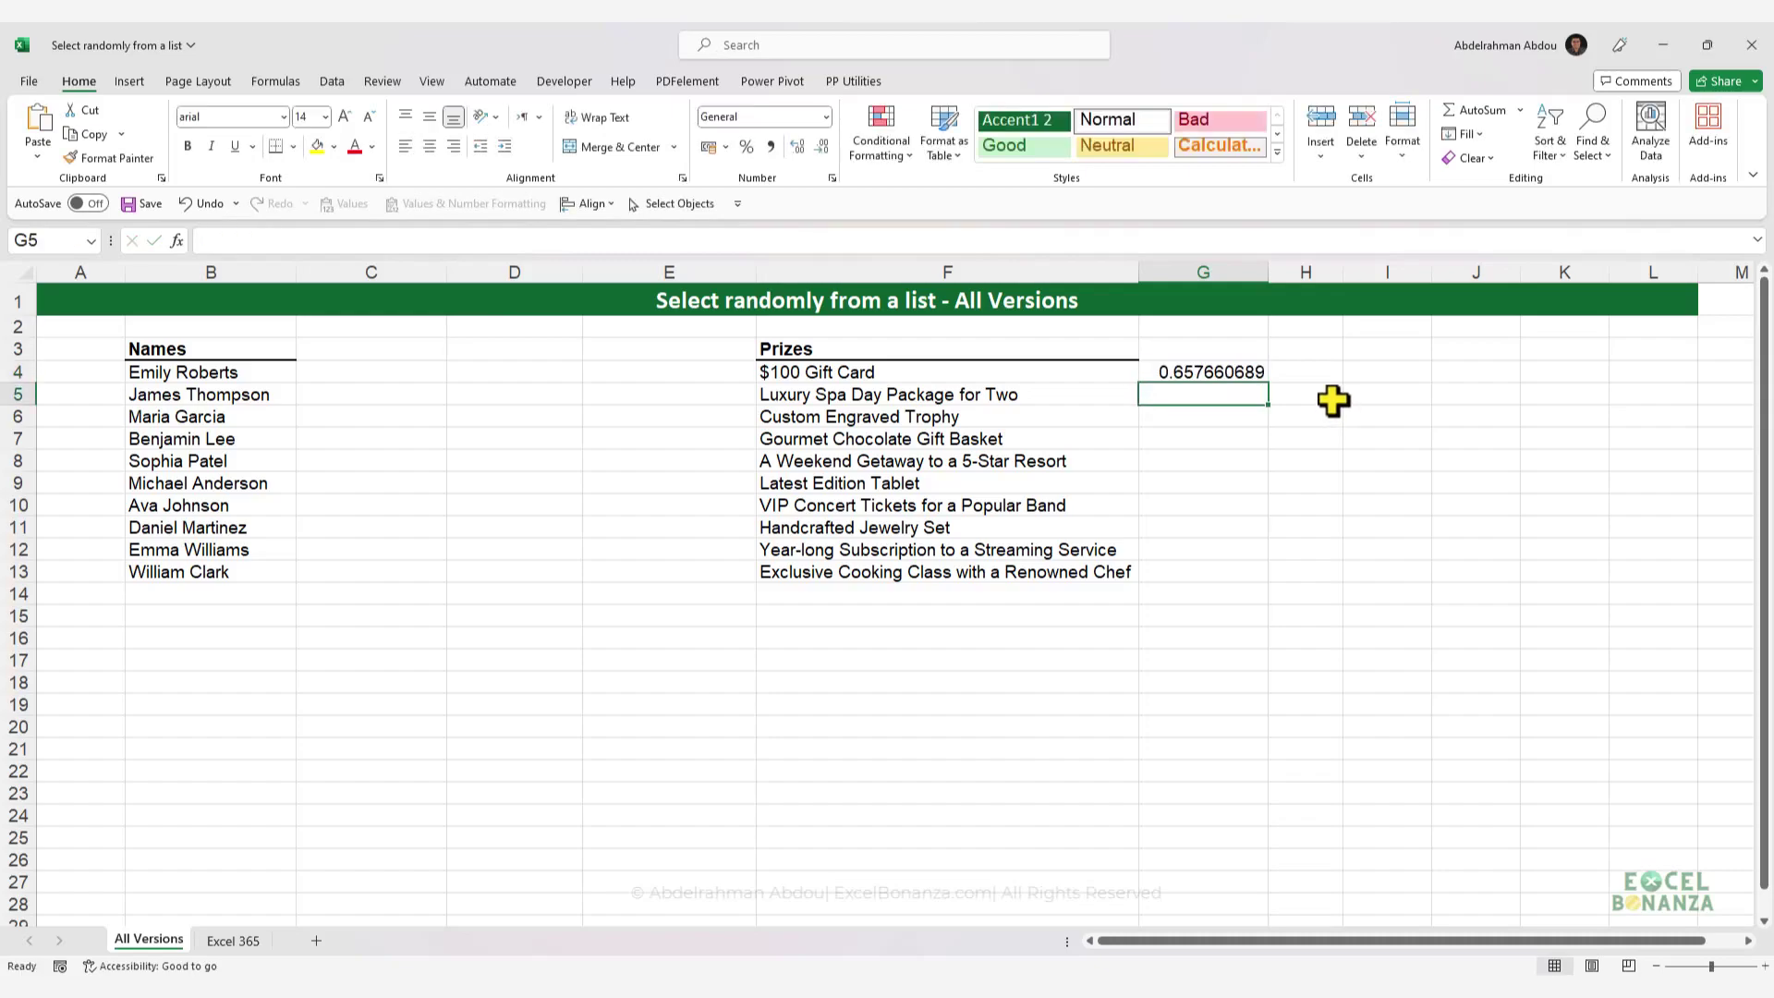
click(1235, 370)
drag(1269, 385, 1238, 580)
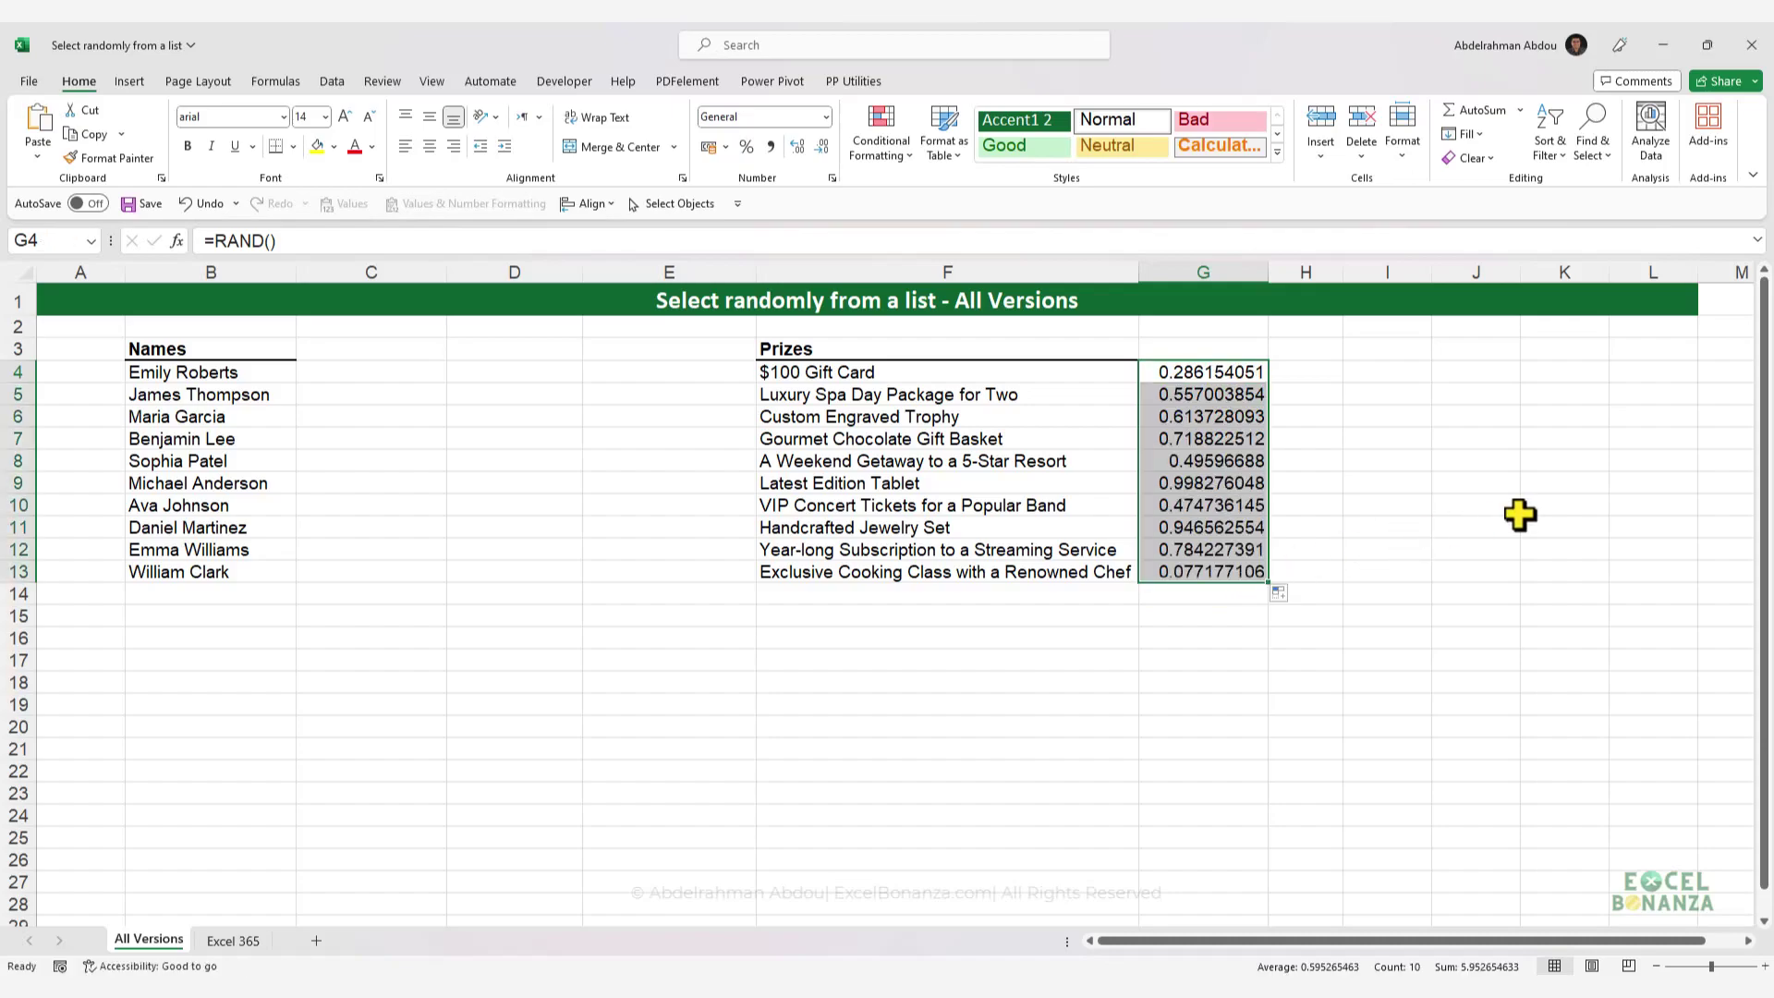
click(1314, 395)
- Inspect the RAND formulas in G4:G13 next to the empty prize range C4:C13
click(1212, 375)
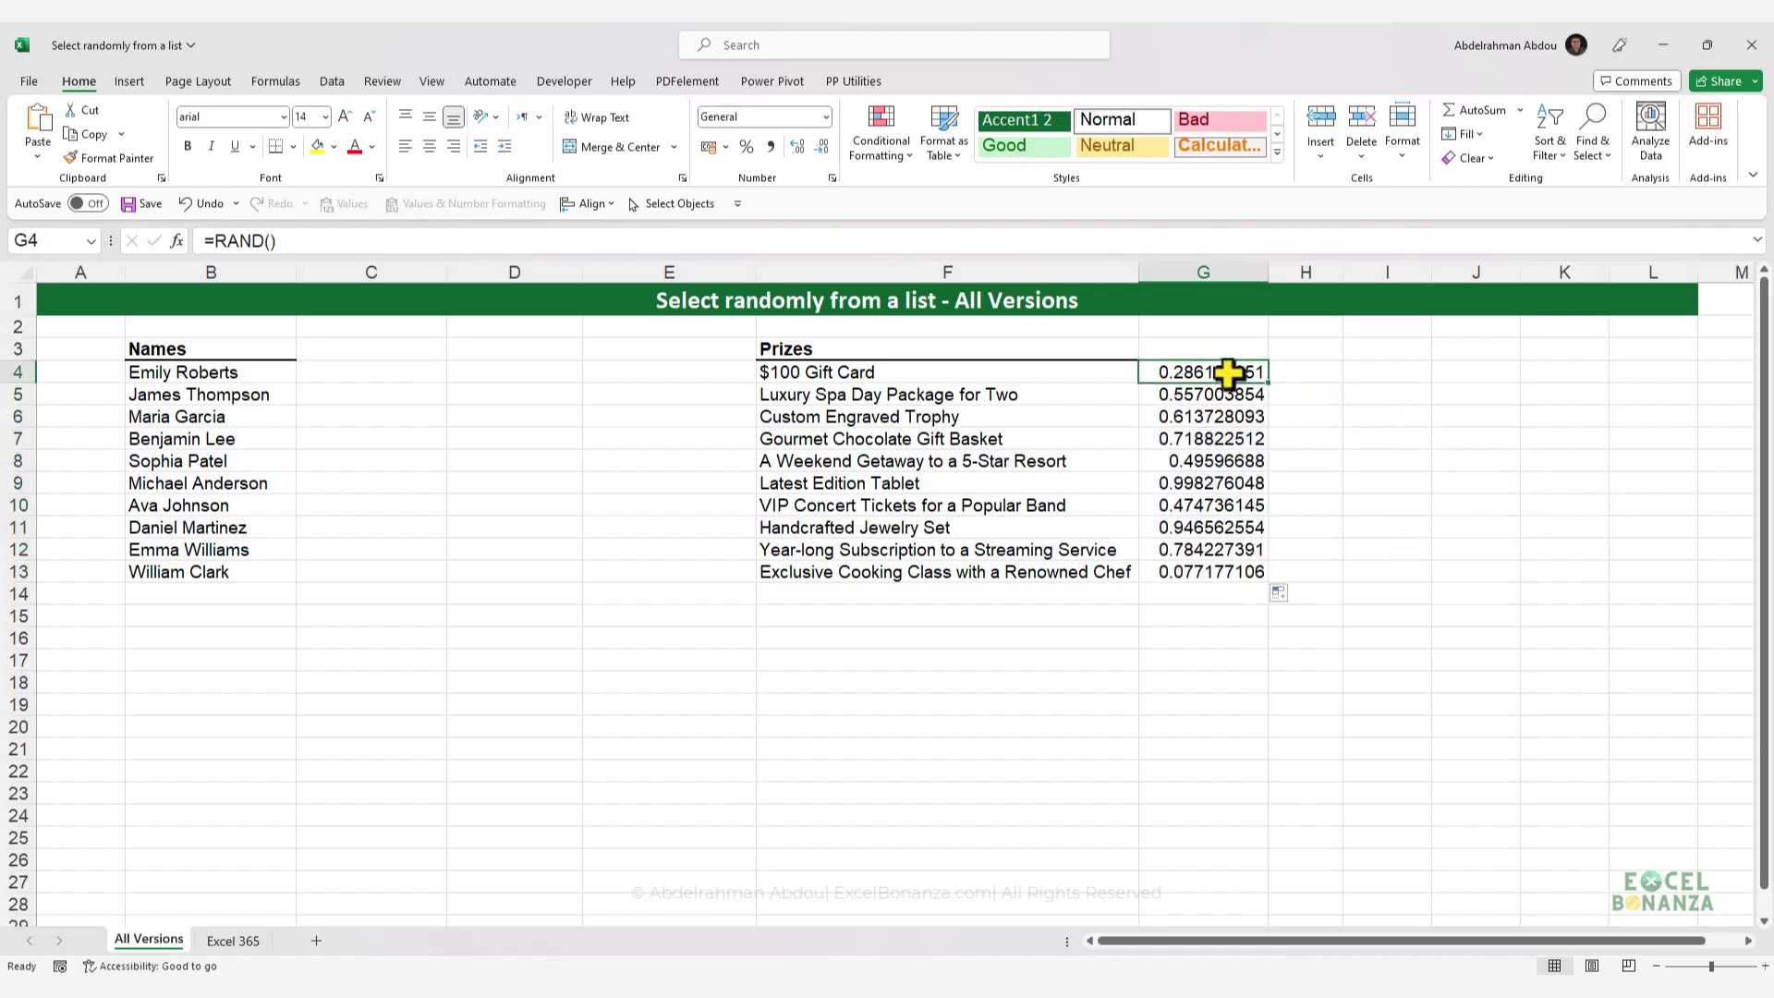
shift+click(1210, 571)
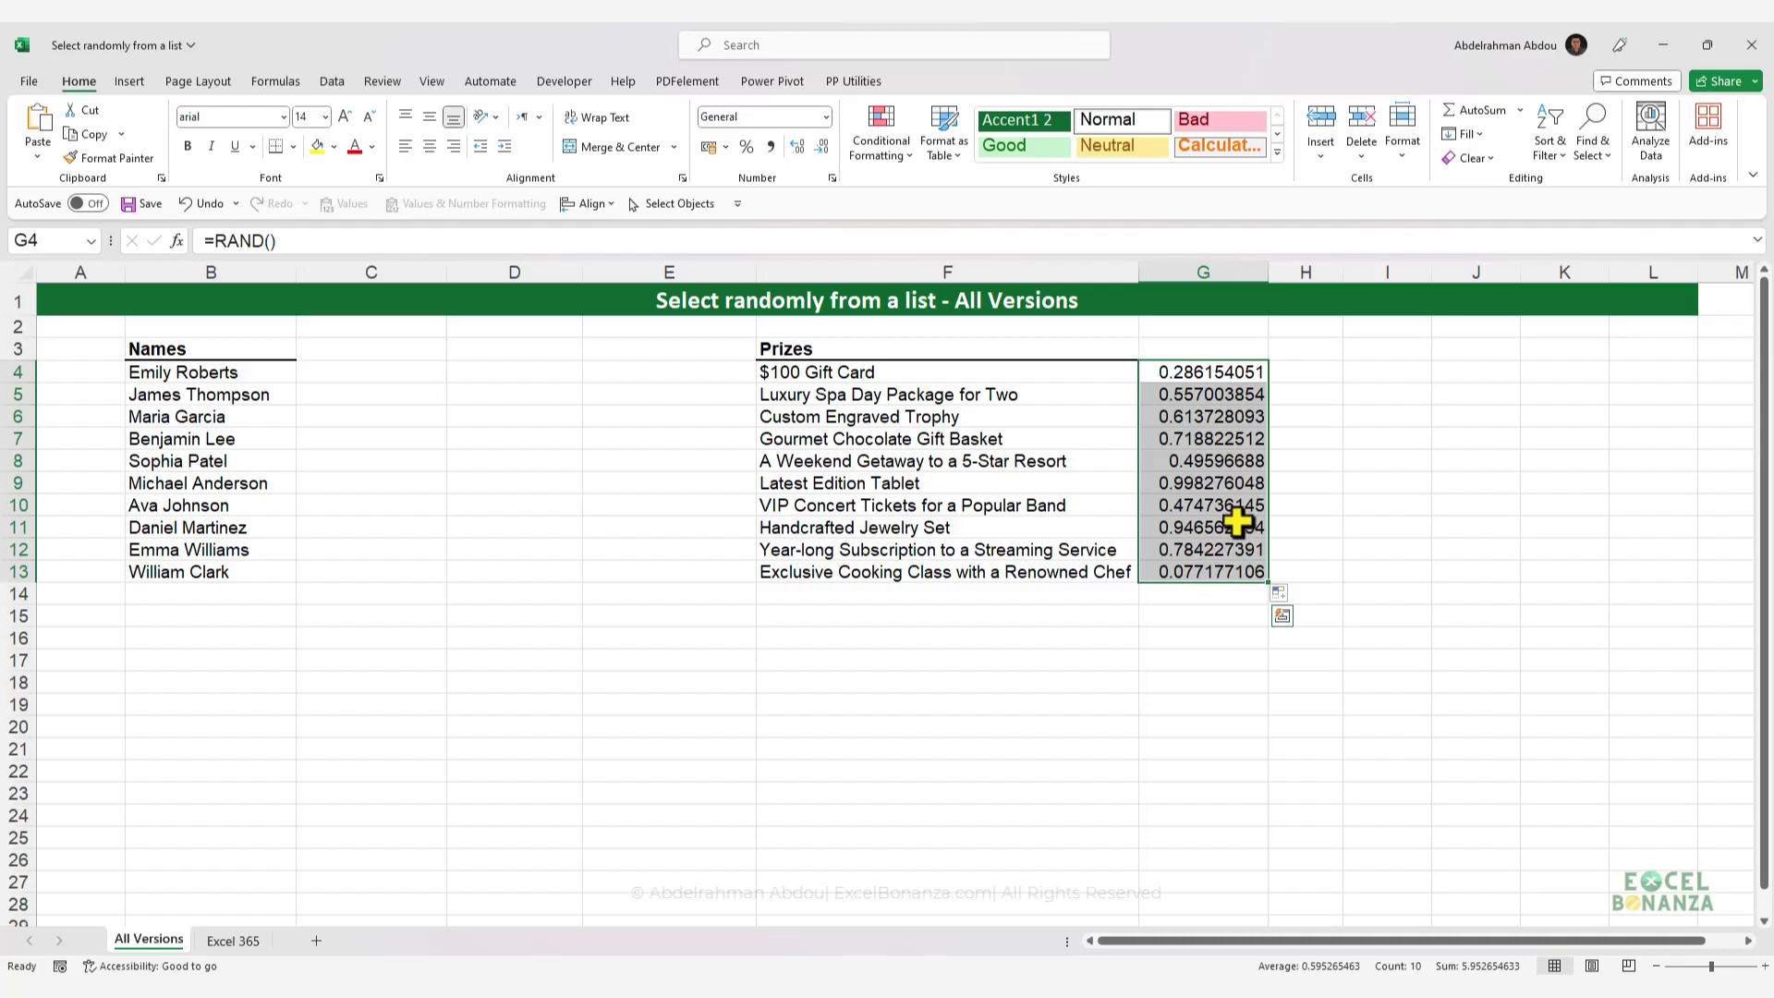
click(1258, 379)
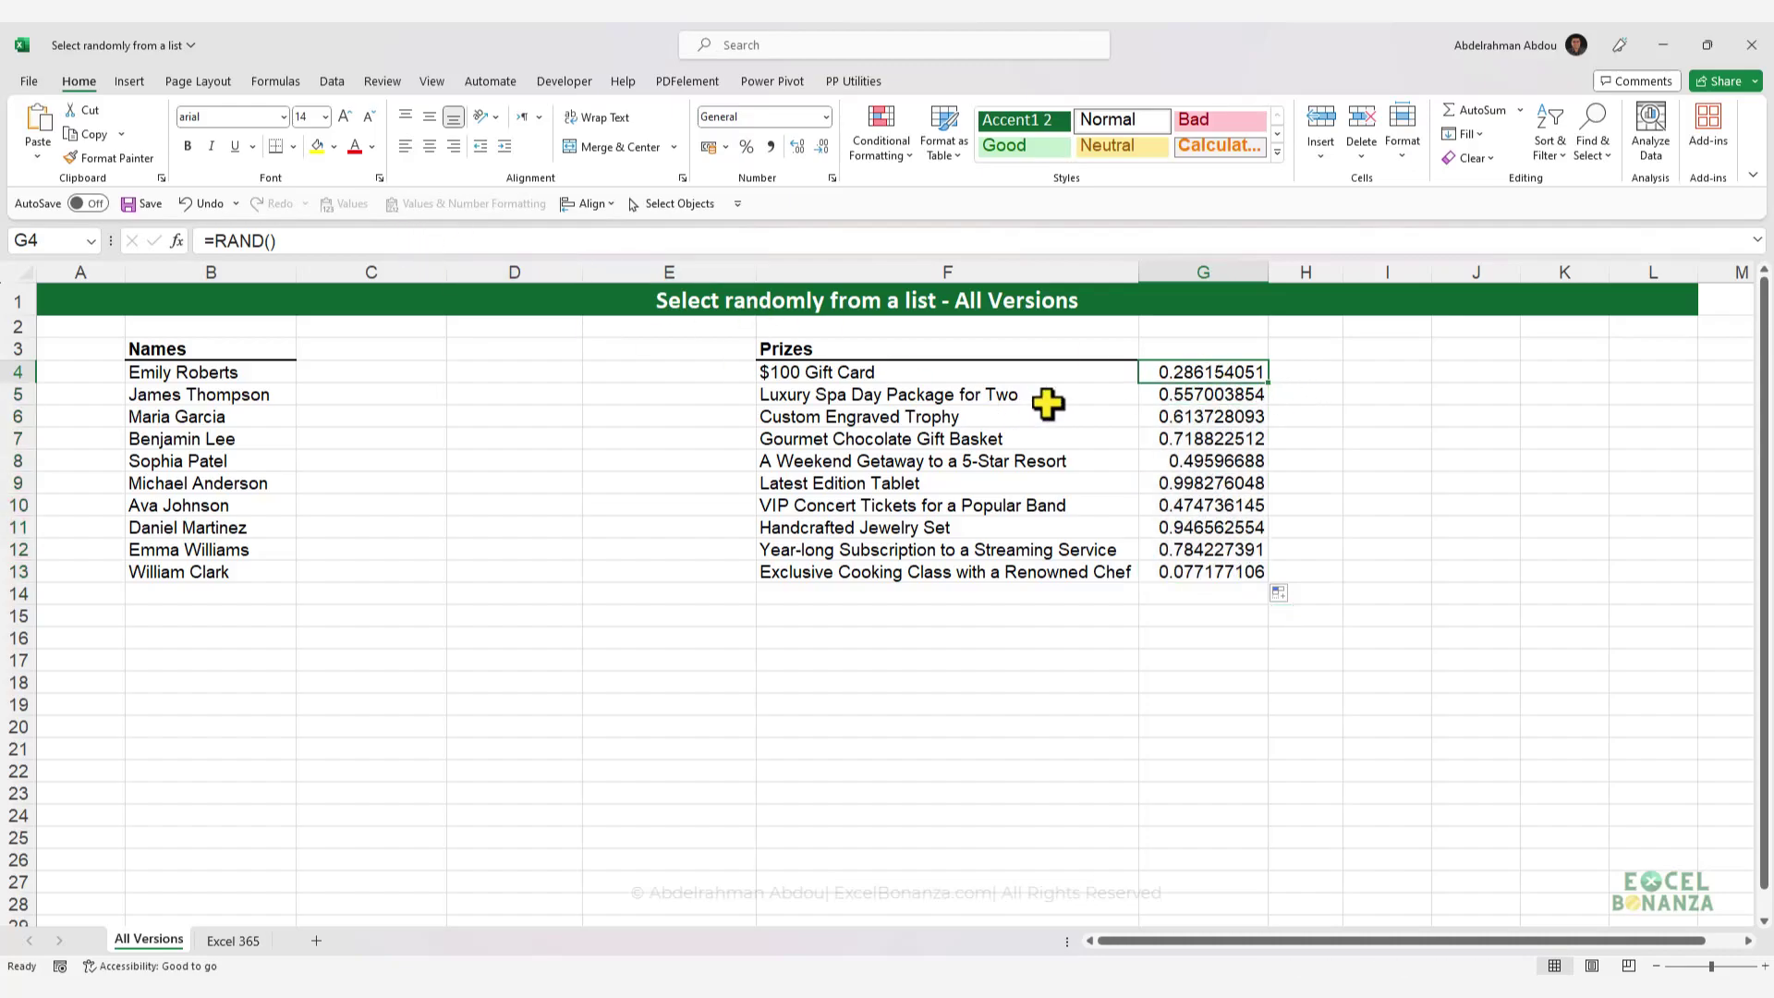
drag(1211, 373, 1194, 573)
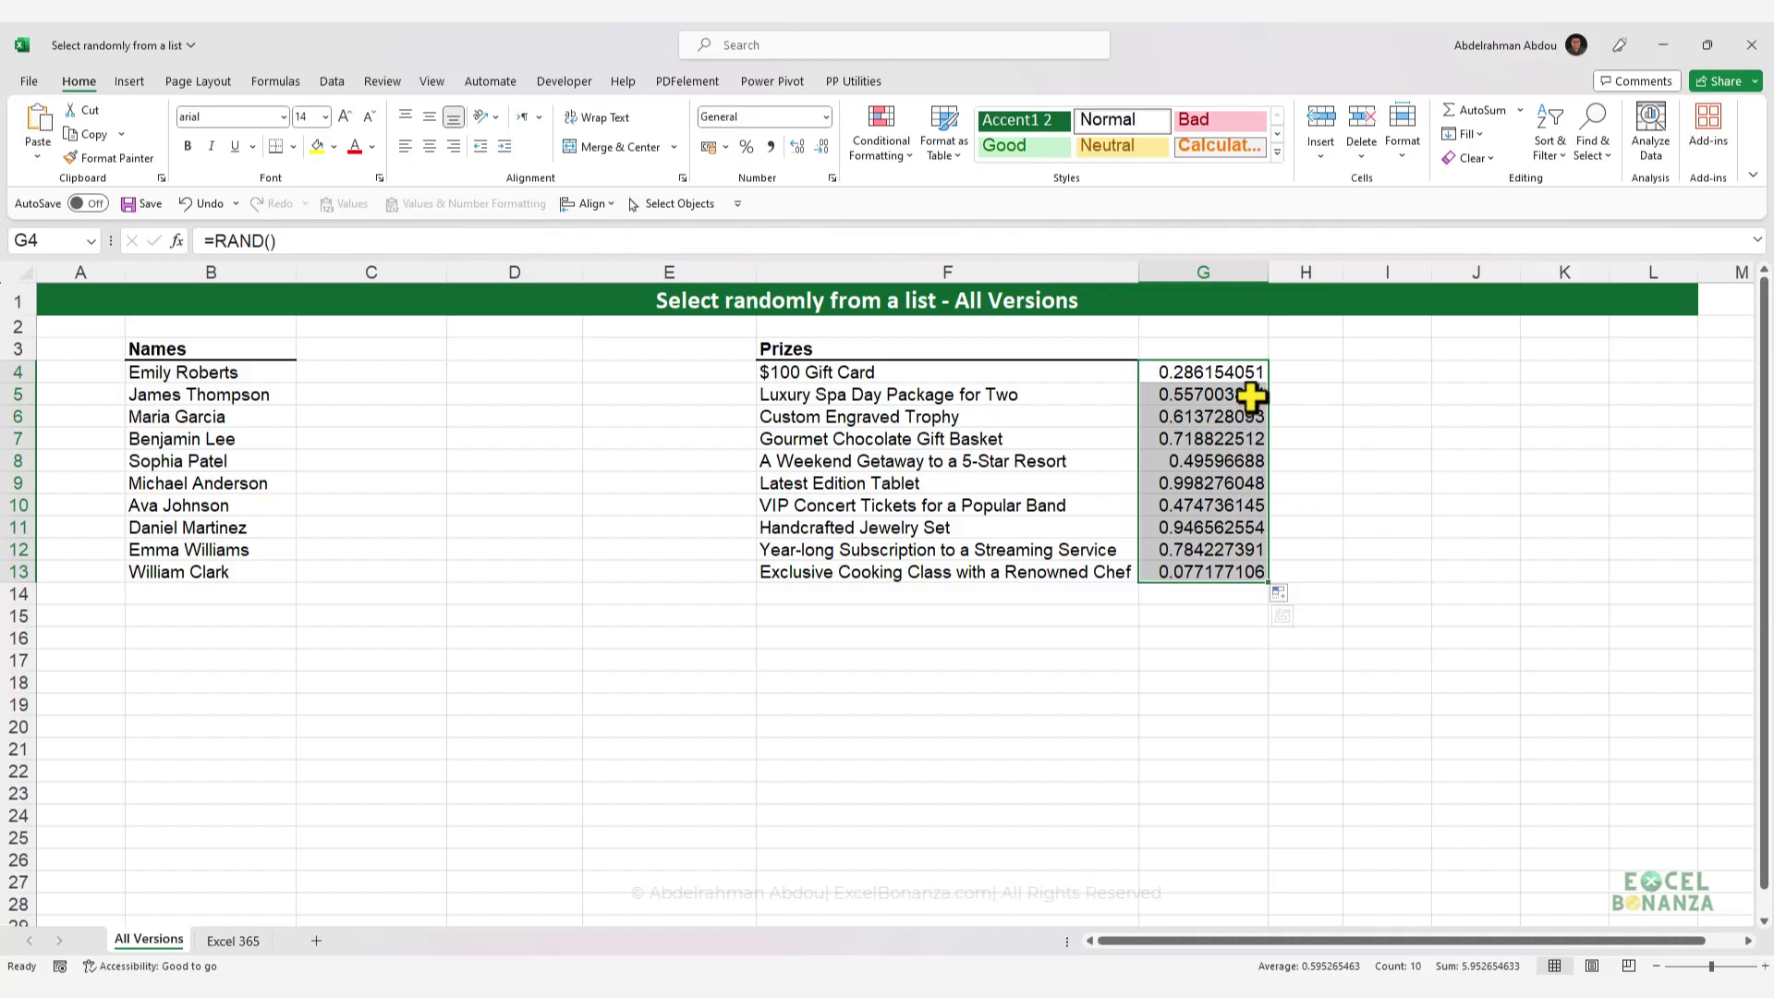
click(348, 369)
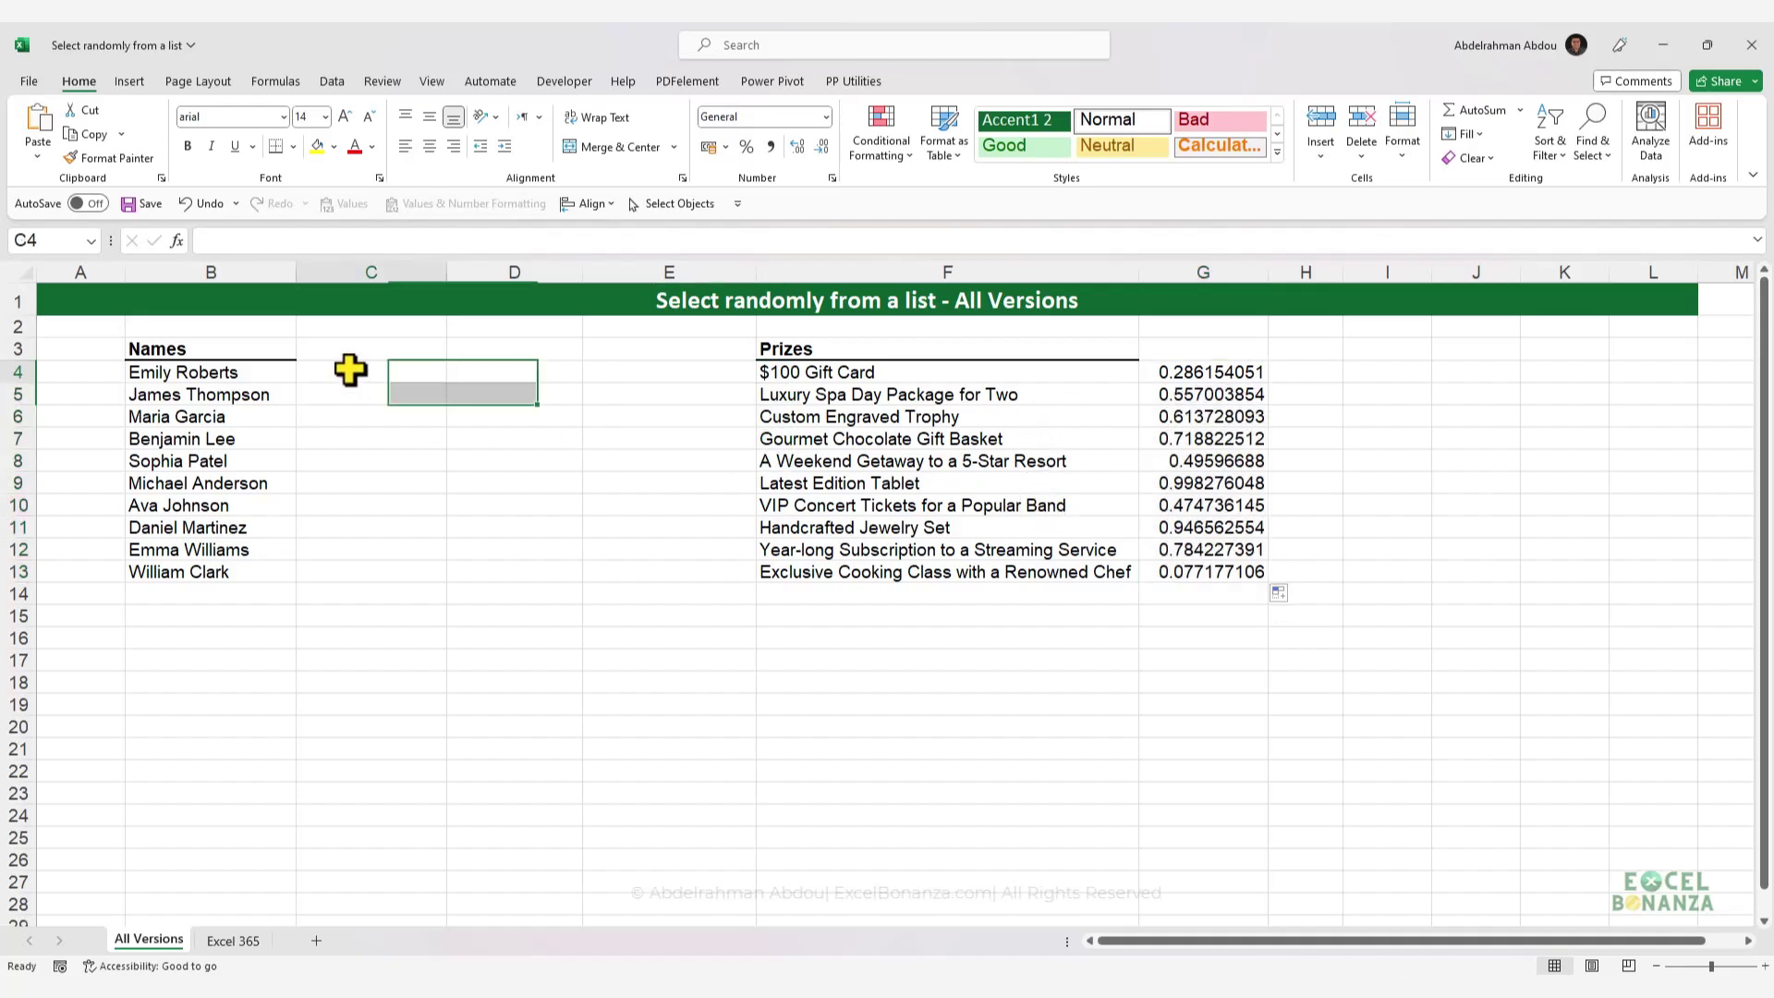
click(1169, 371)
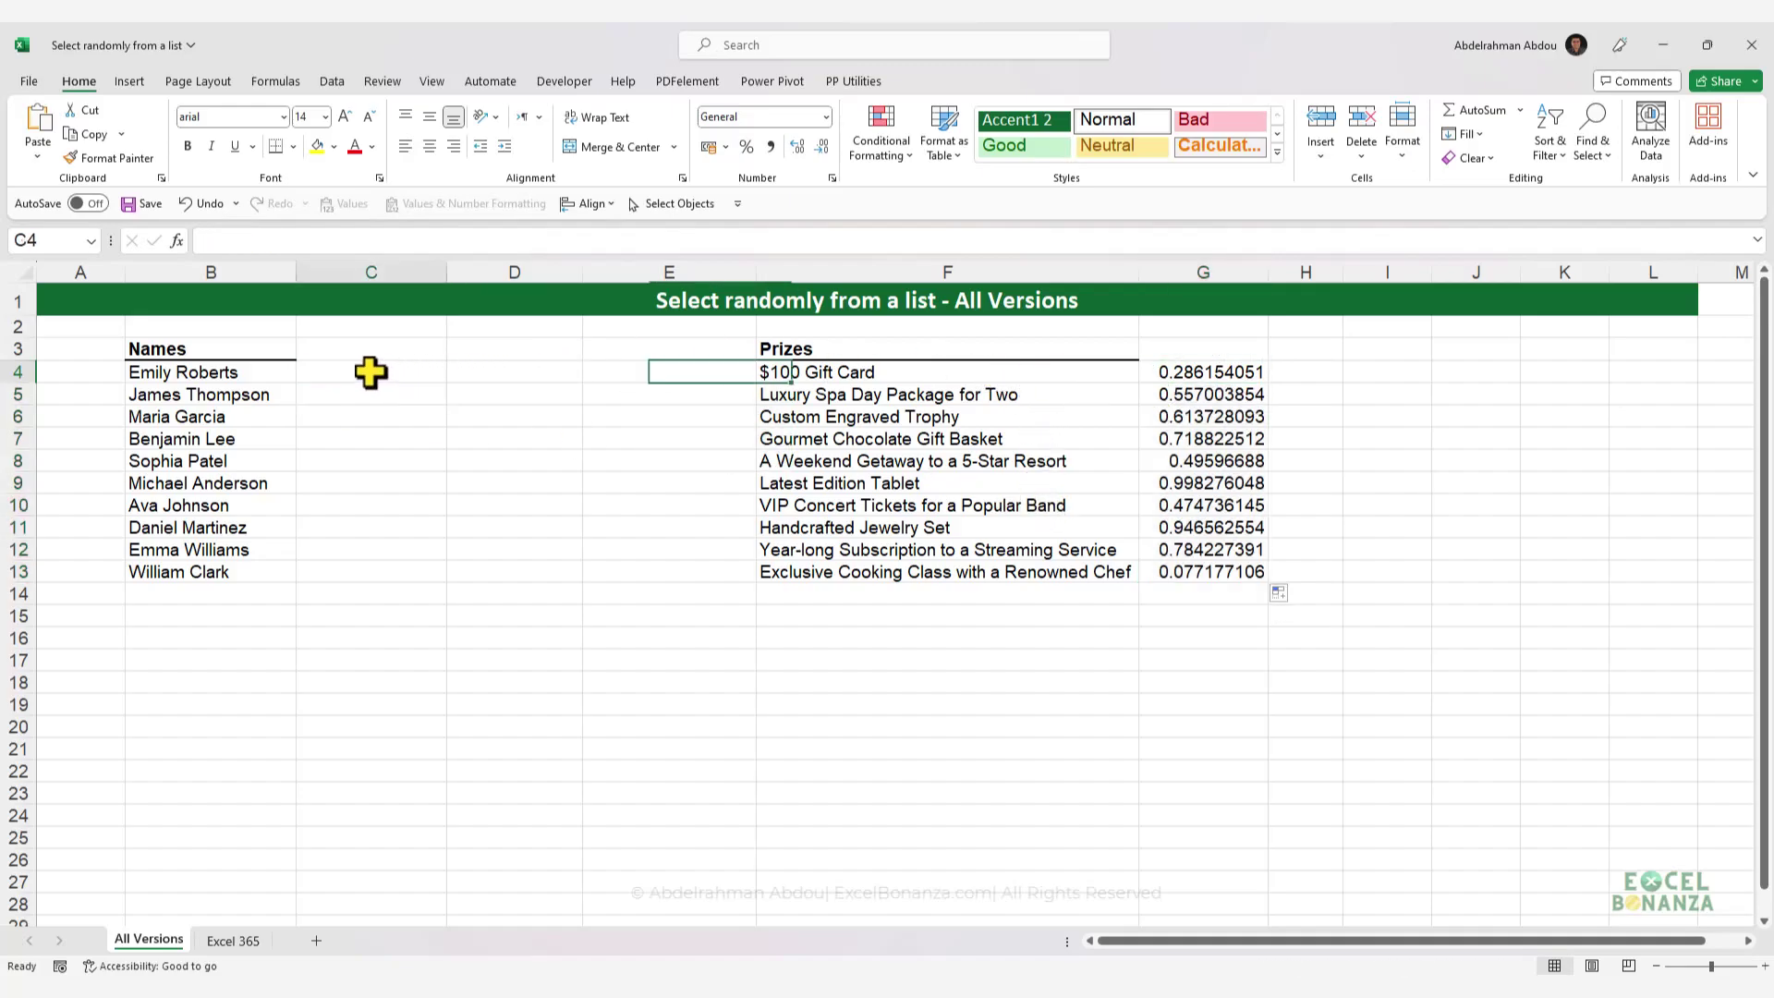
drag(368, 369, 349, 578)
drag(1210, 369, 1188, 558)
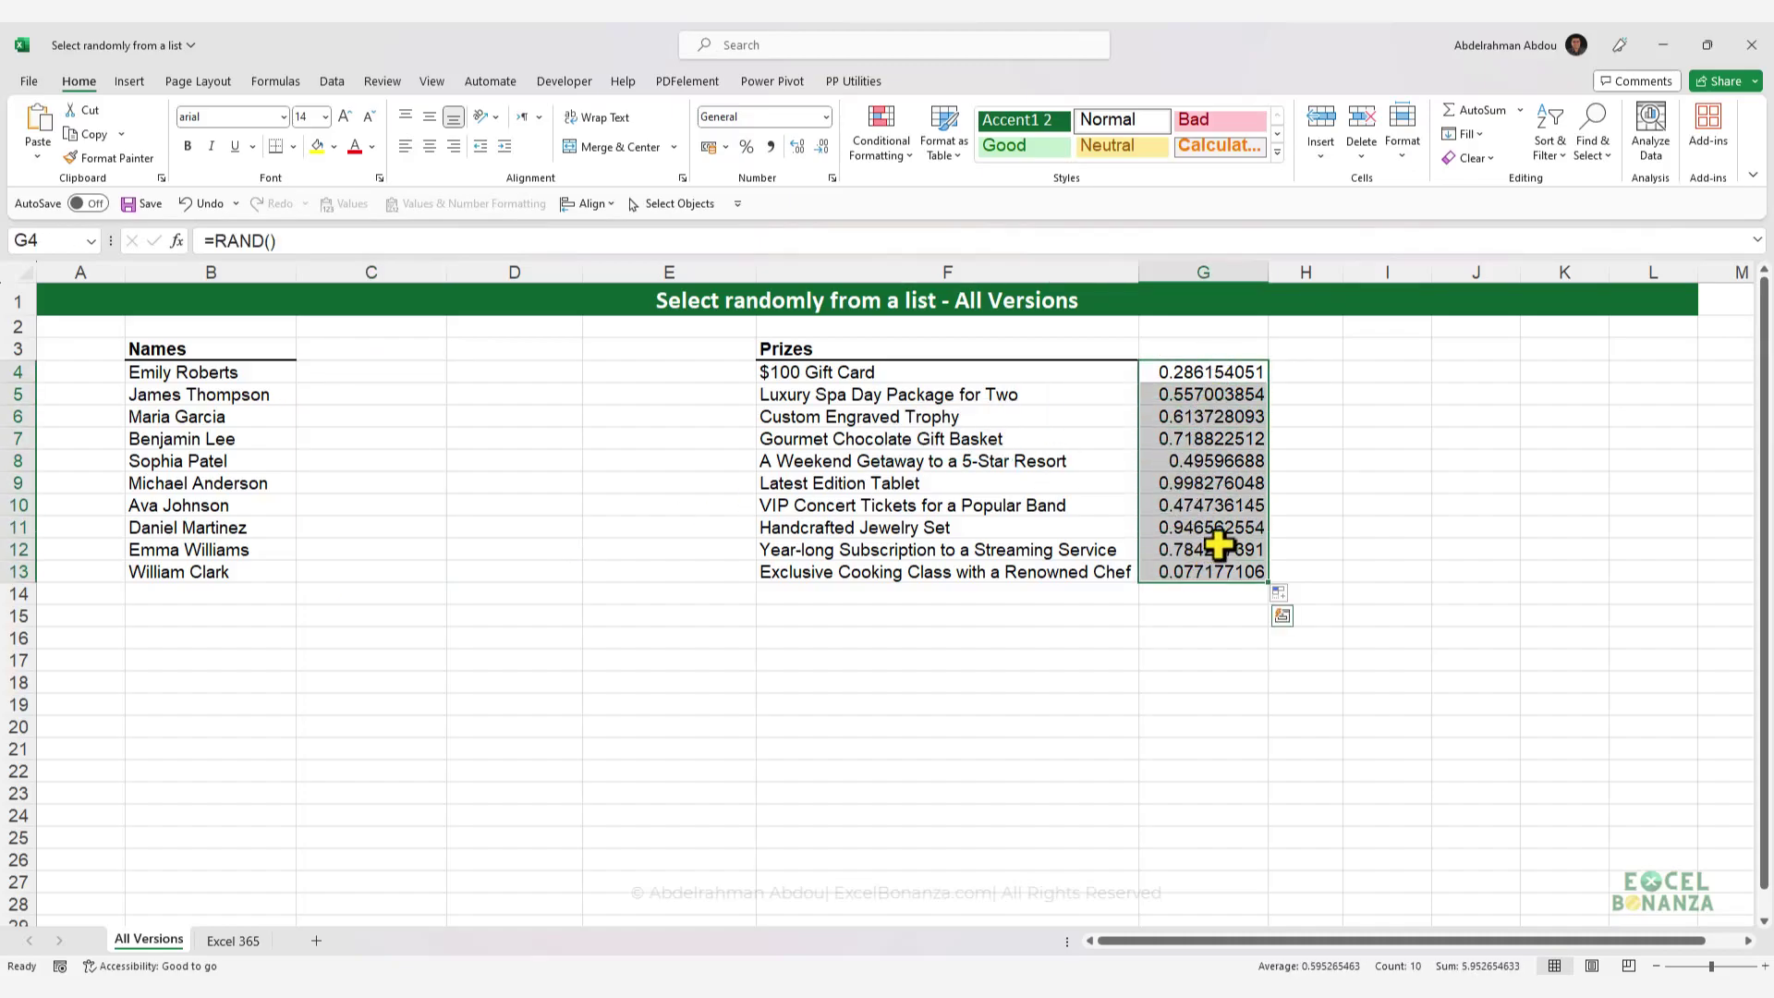
- Recalculate with F9 to produce fresh random numbers in G4:G13
click(1203, 482)
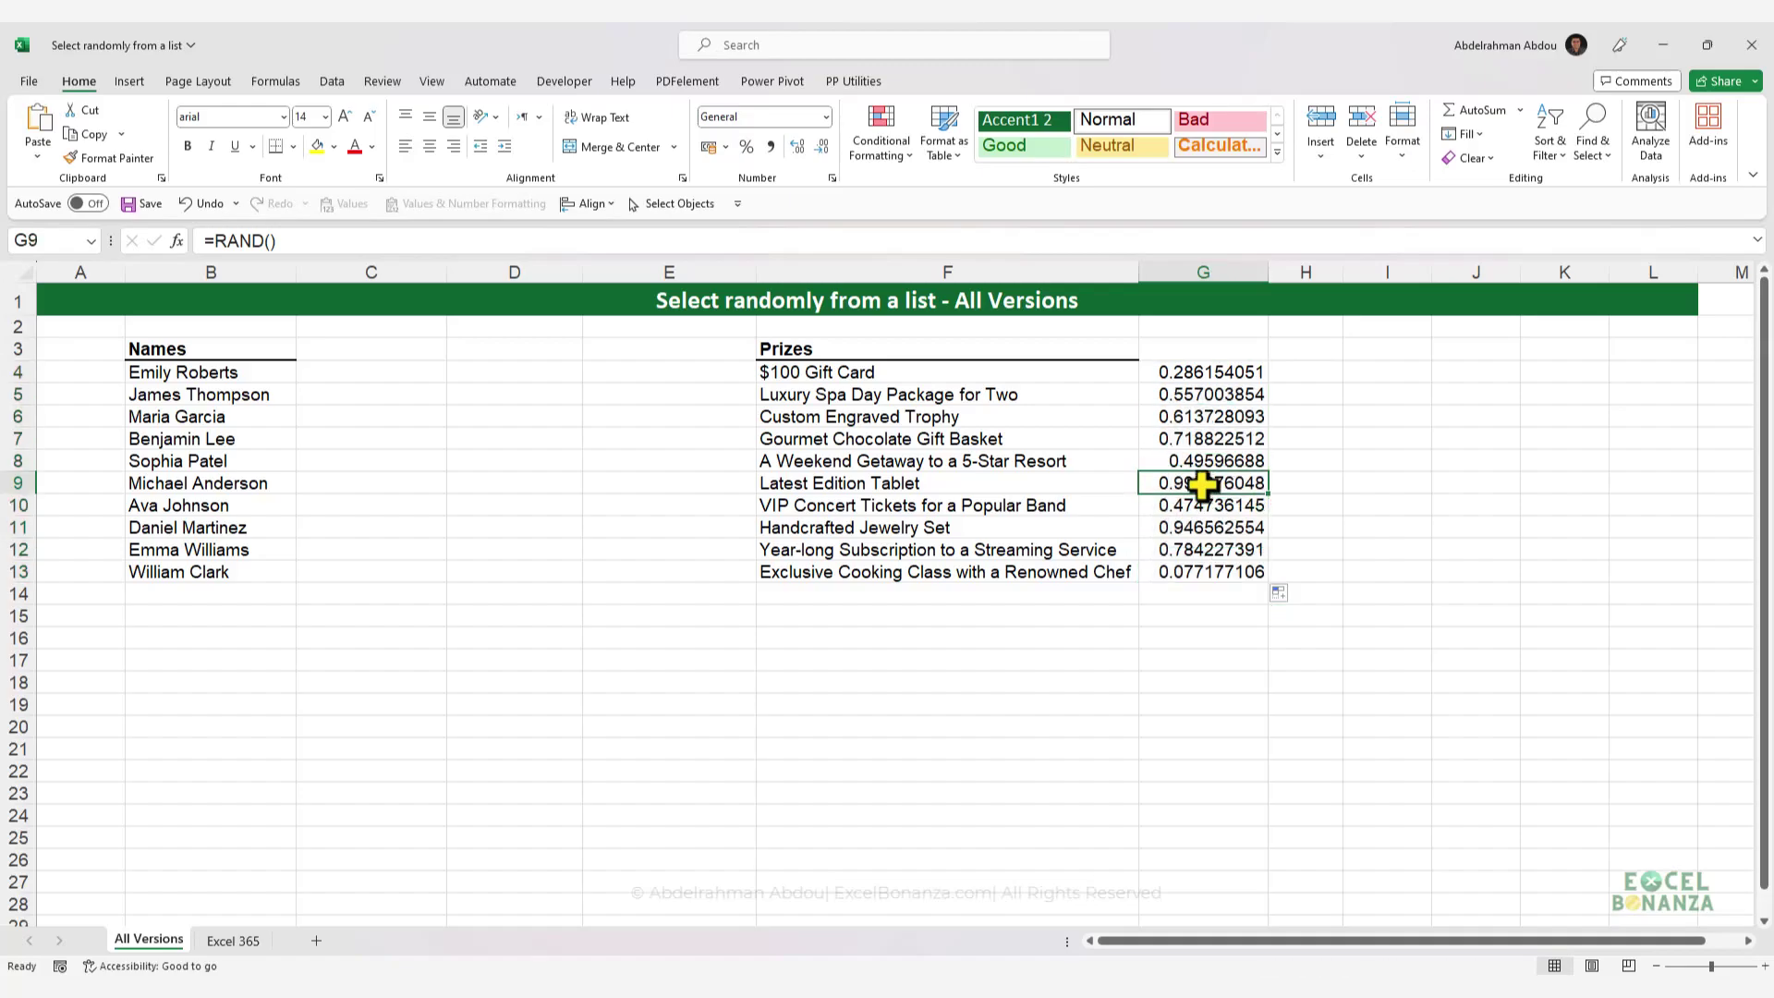
key(F9)
key(F9)
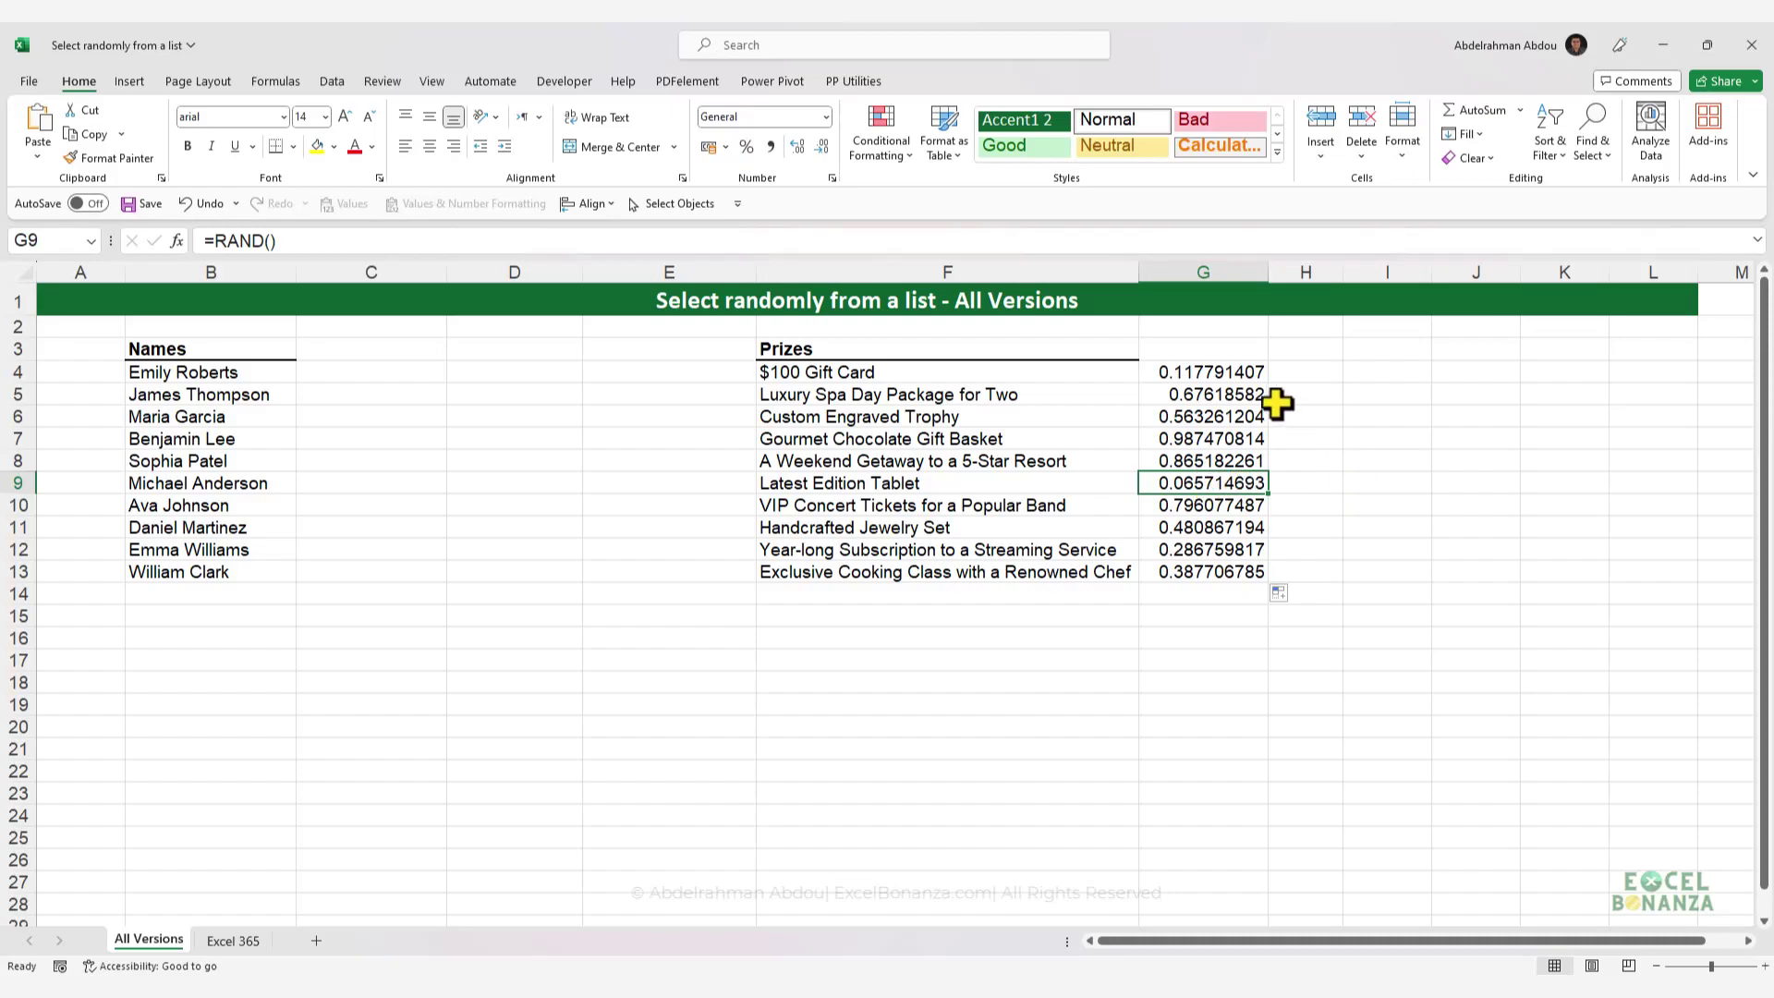
click(1236, 392)
drag(1234, 374, 1198, 574)
- Copy G4:G13 and paste it back as values so the random numbers stay fixed
key(ctrl+c)
right_click(1192, 457)
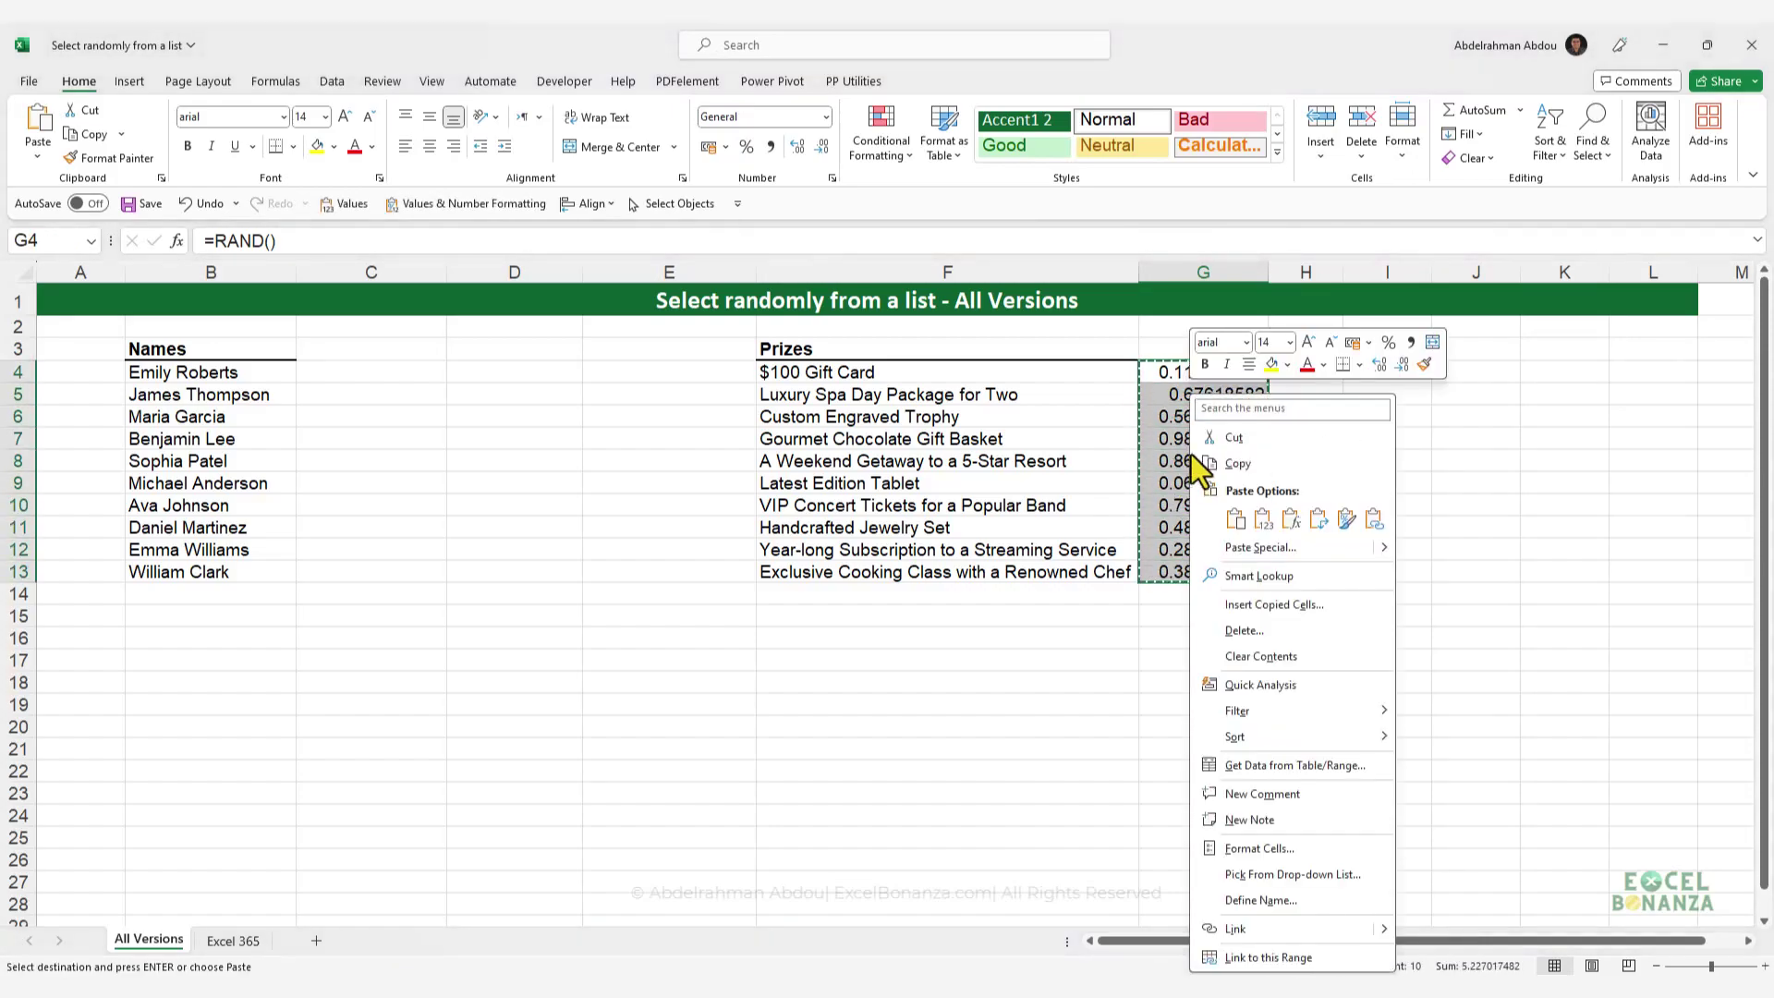
click(1263, 519)
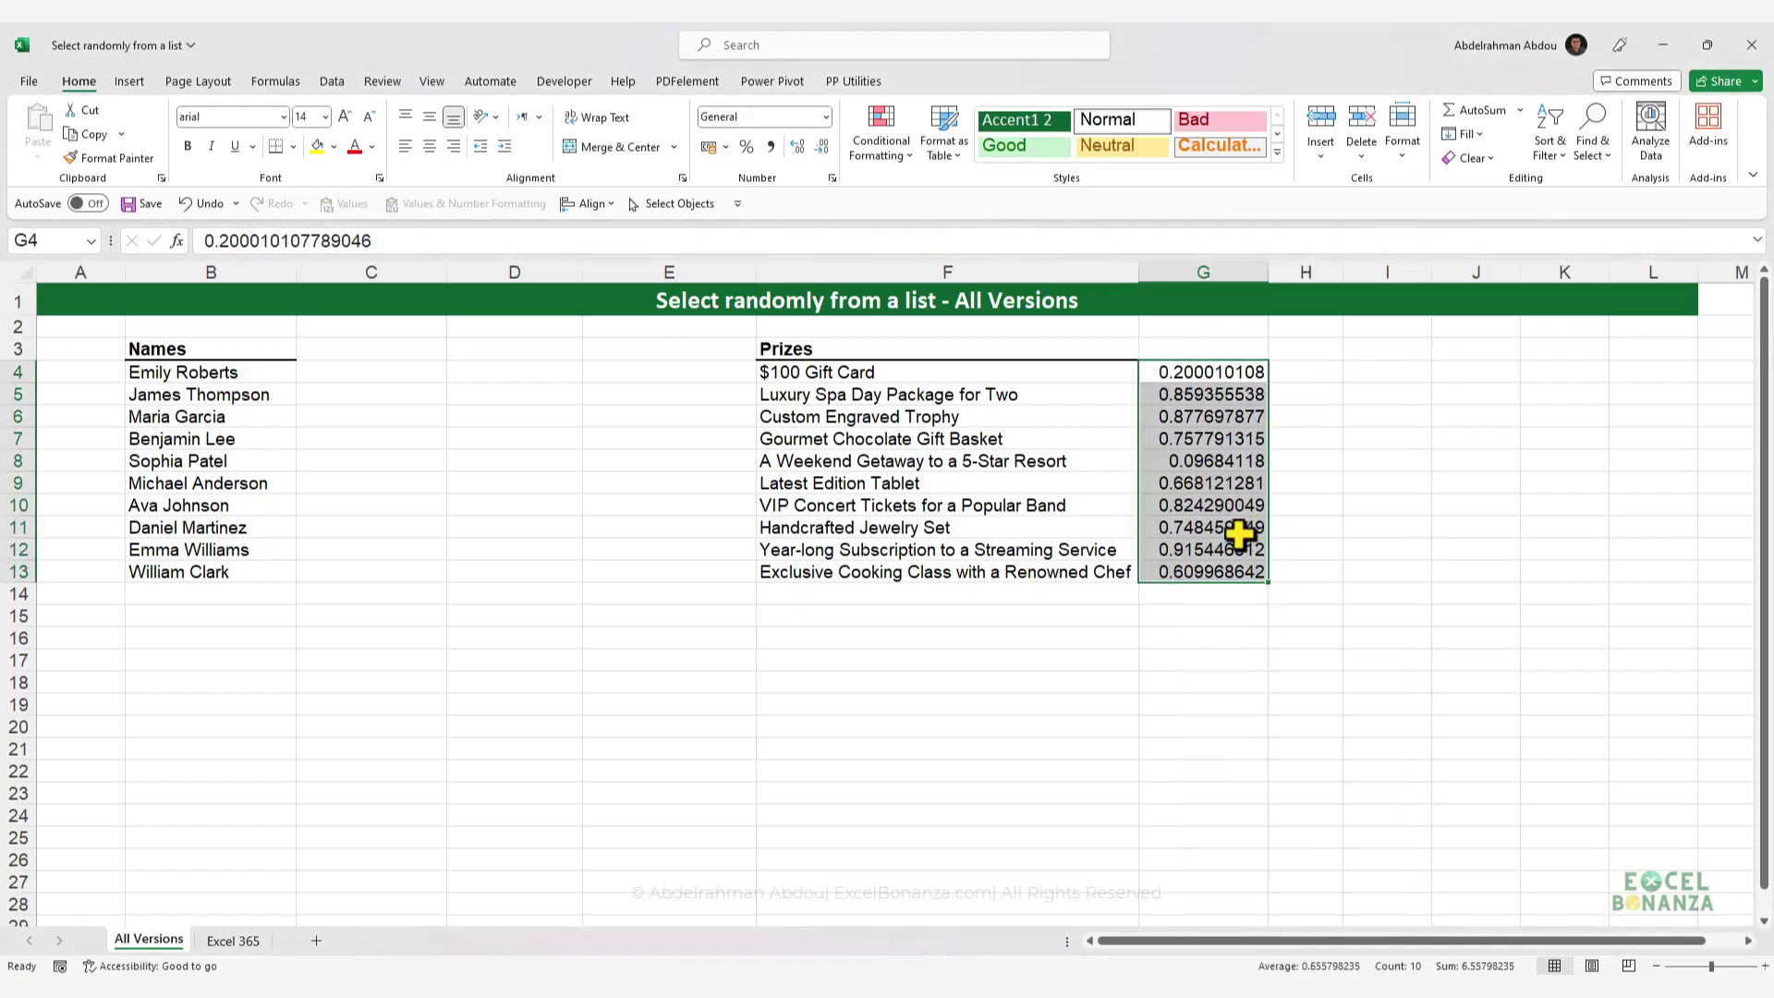
click(1207, 460)
click(1215, 393)
- Number H4:H13 from 1 to 10 by filling a 1 down as a series
click(1307, 372)
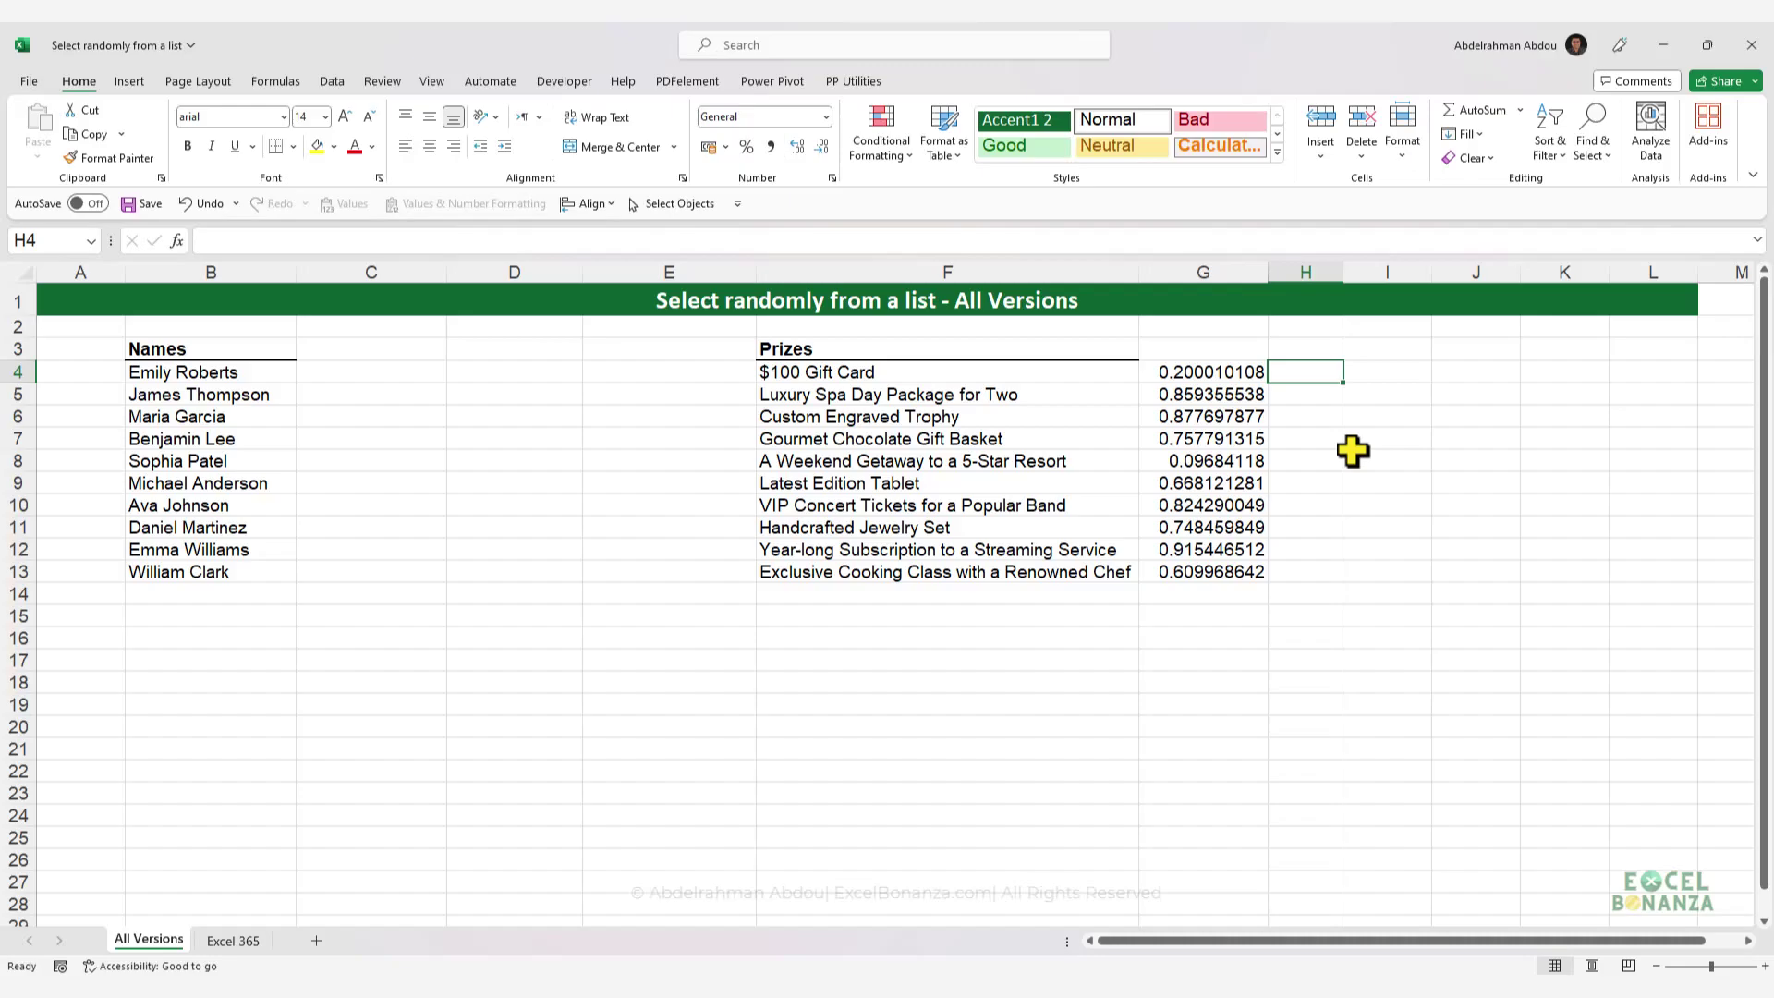
text(1)
key(ctrl+Return)
drag(1343, 383, 1330, 583)
click(1360, 593)
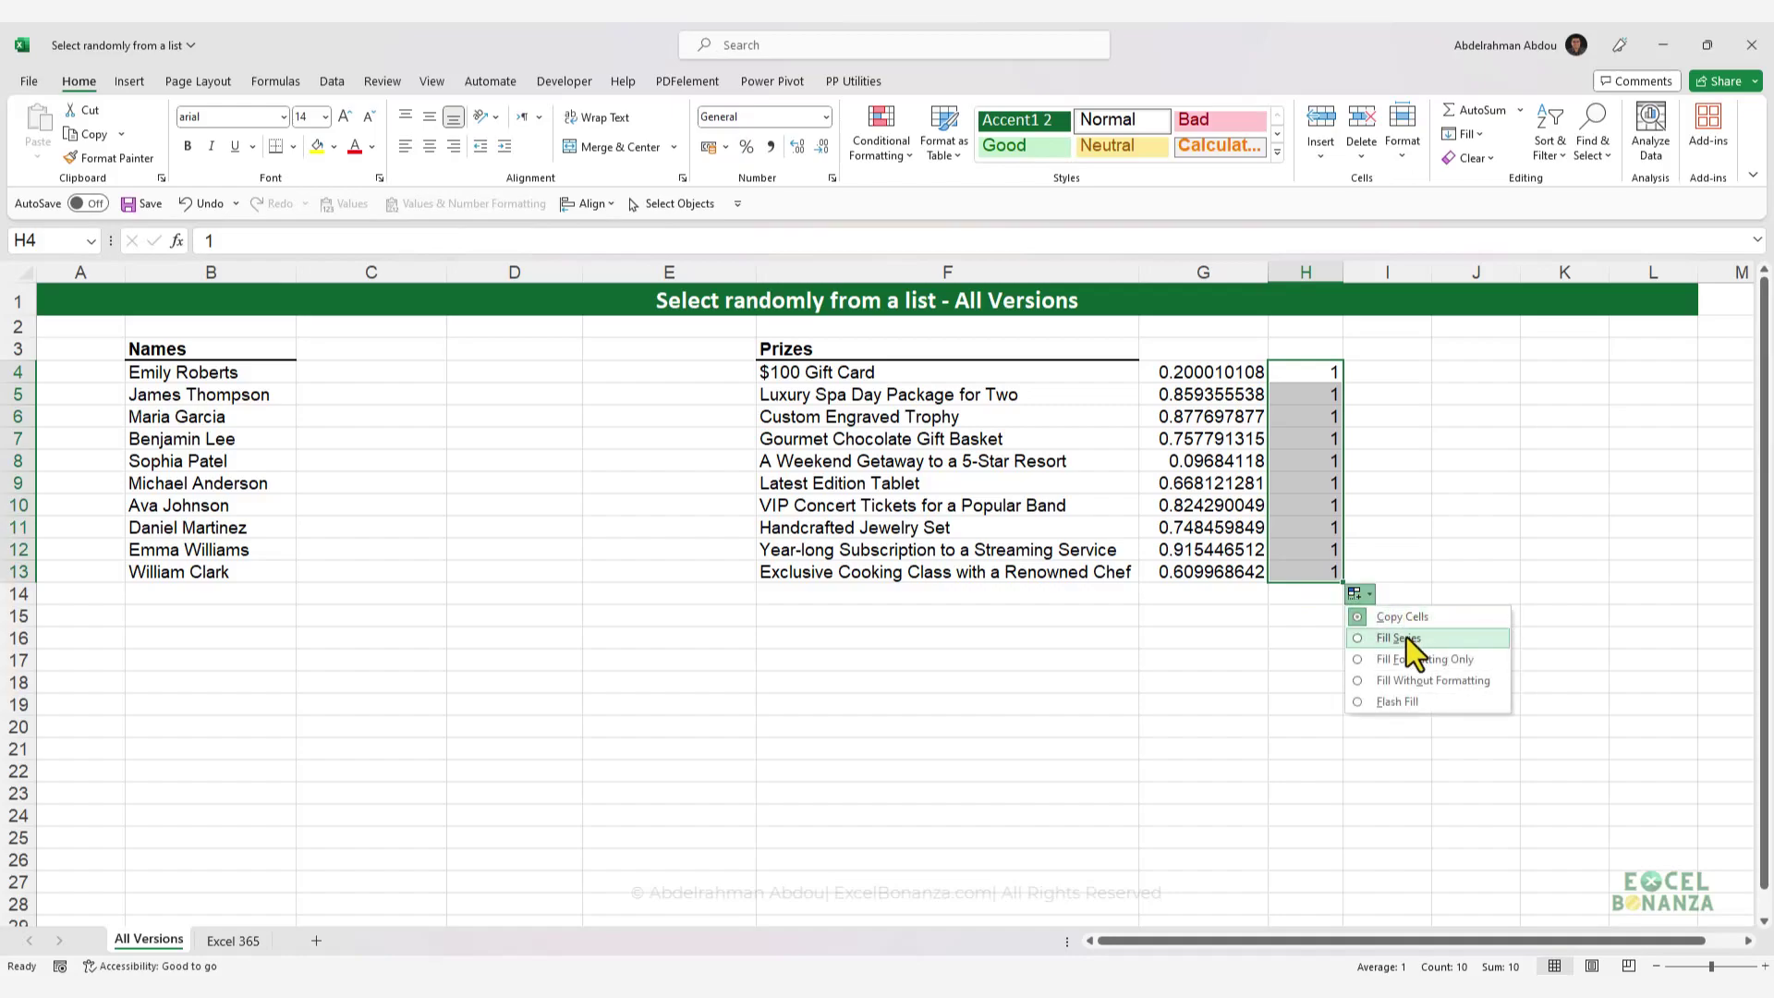
click(1406, 636)
click(1306, 574)
click(430, 374)
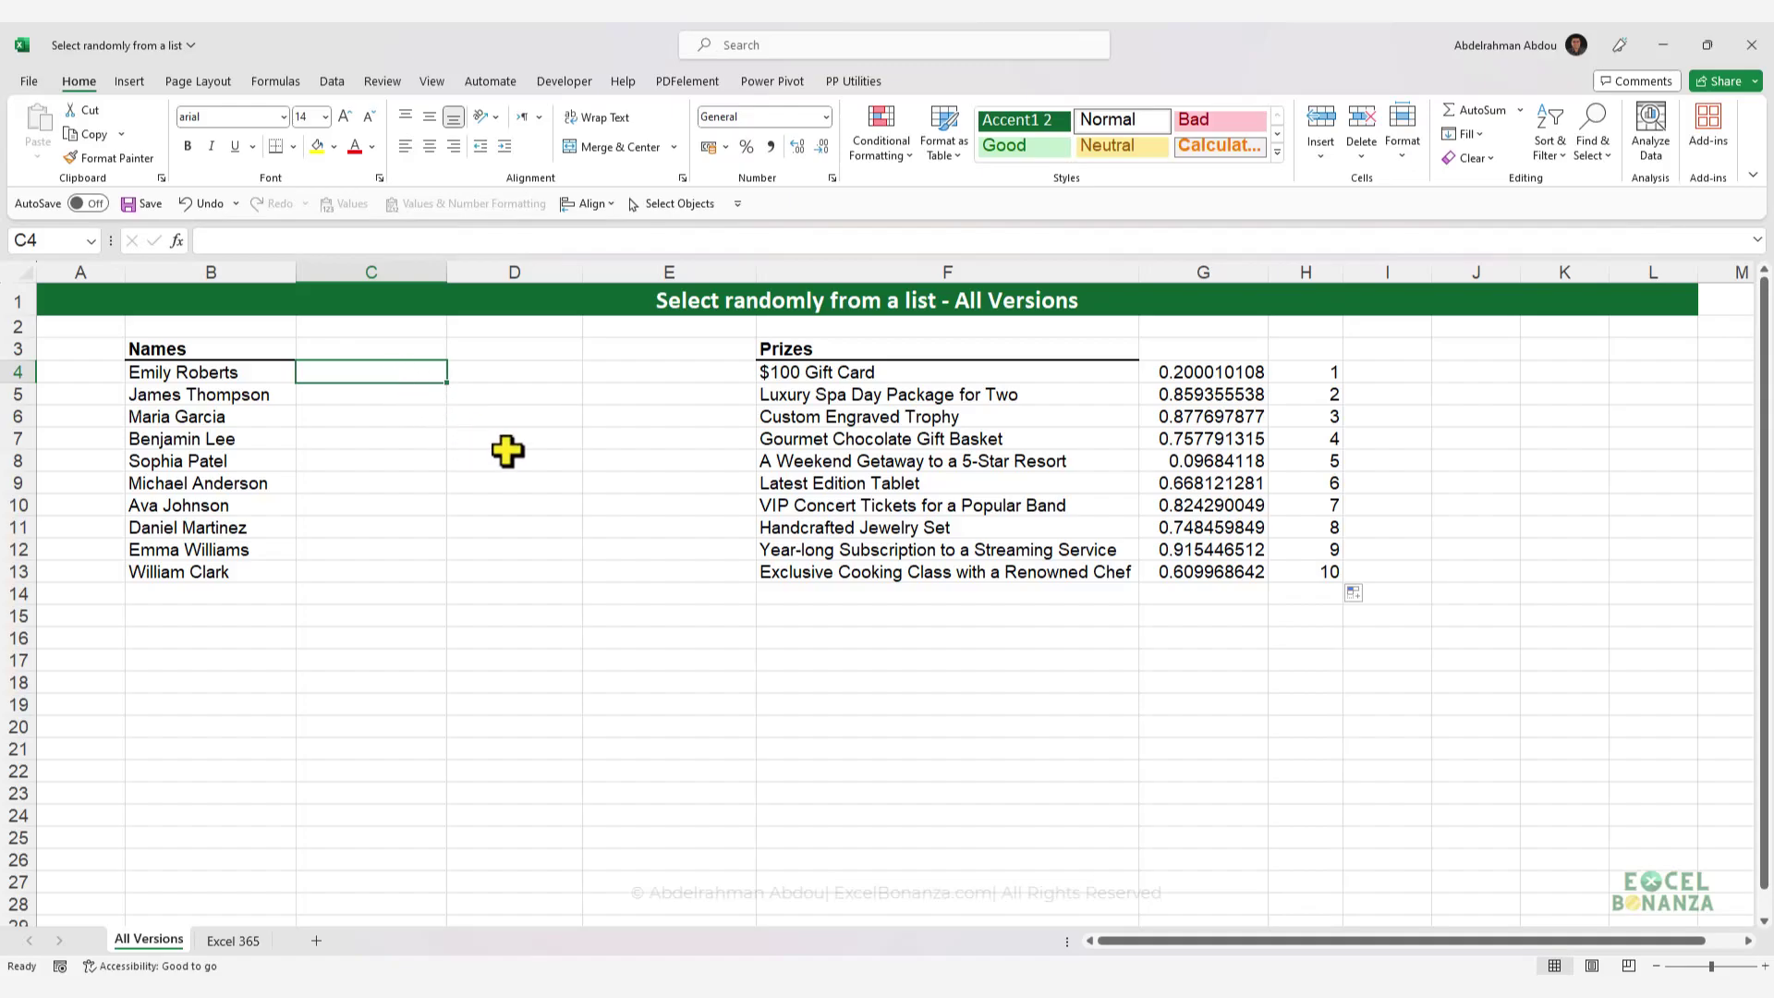
- Start C4 with =INDEX over the absolute prize range $F$4:$F$13
text(=inde)
key(Tab)
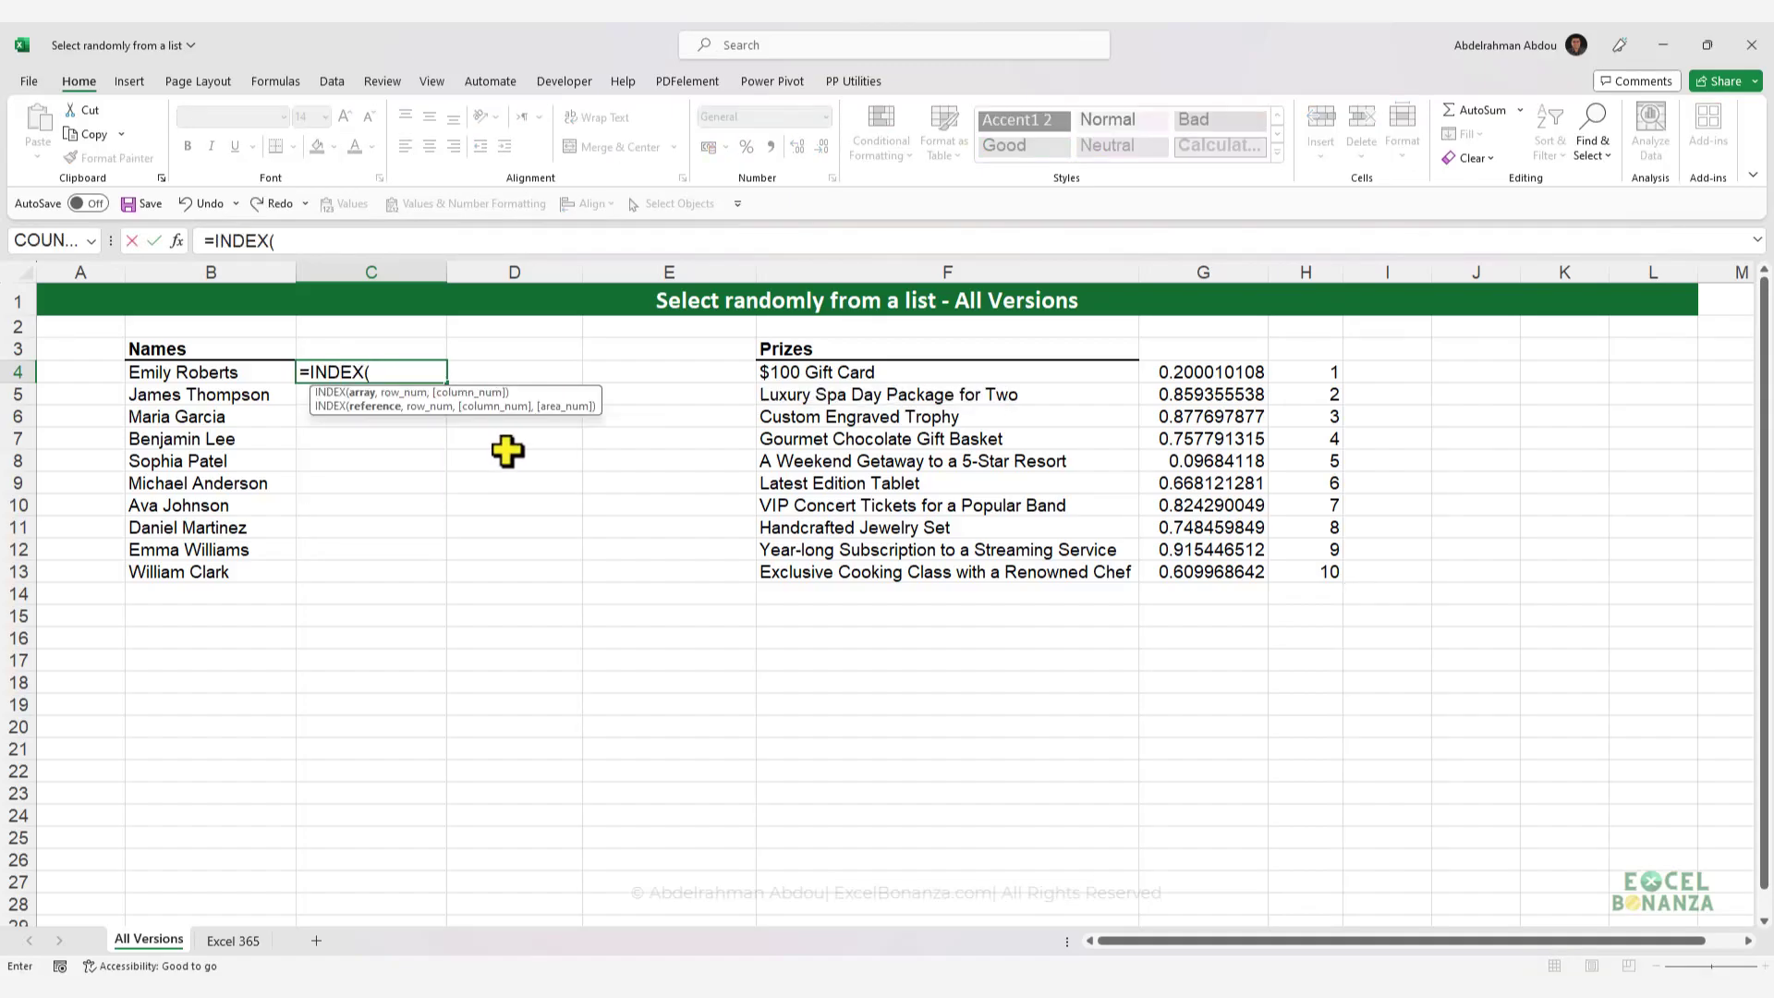
click(851, 371)
drag(851, 416, 828, 573)
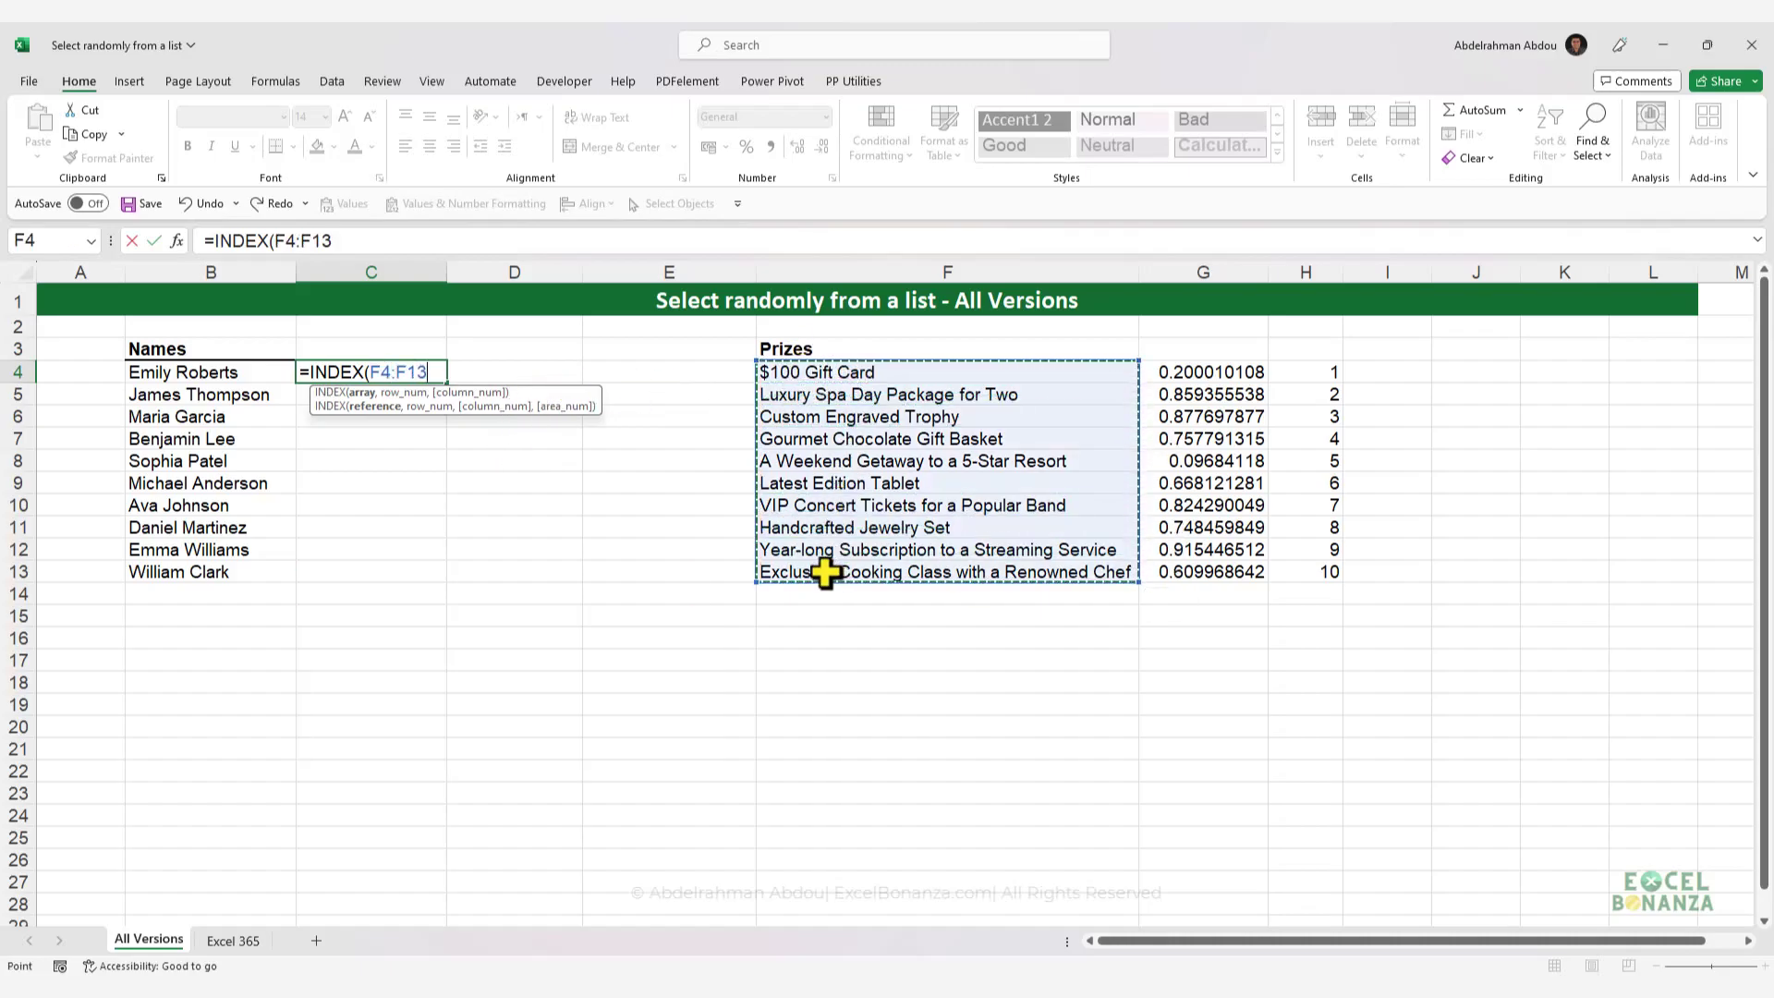
key(F4)
- Nest MATCH(SMALL( using the absolute random-number range $G$4:$G$13
text(,)
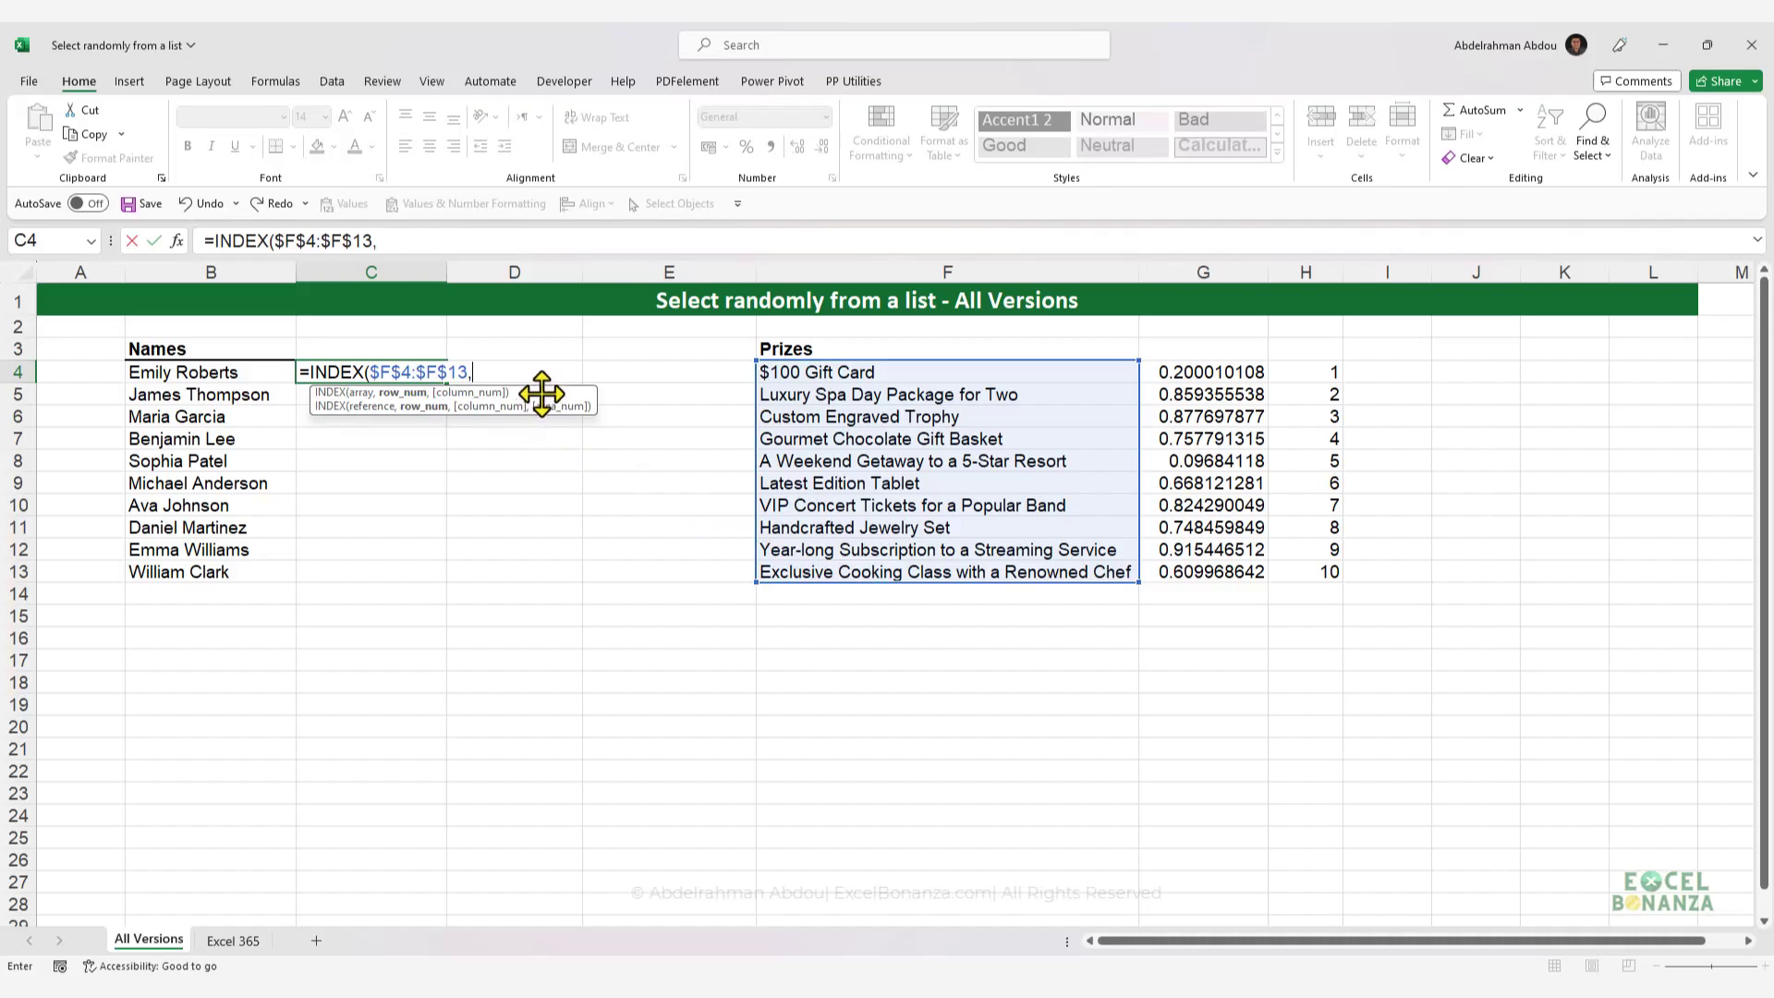
text(matc)
key(Tab)
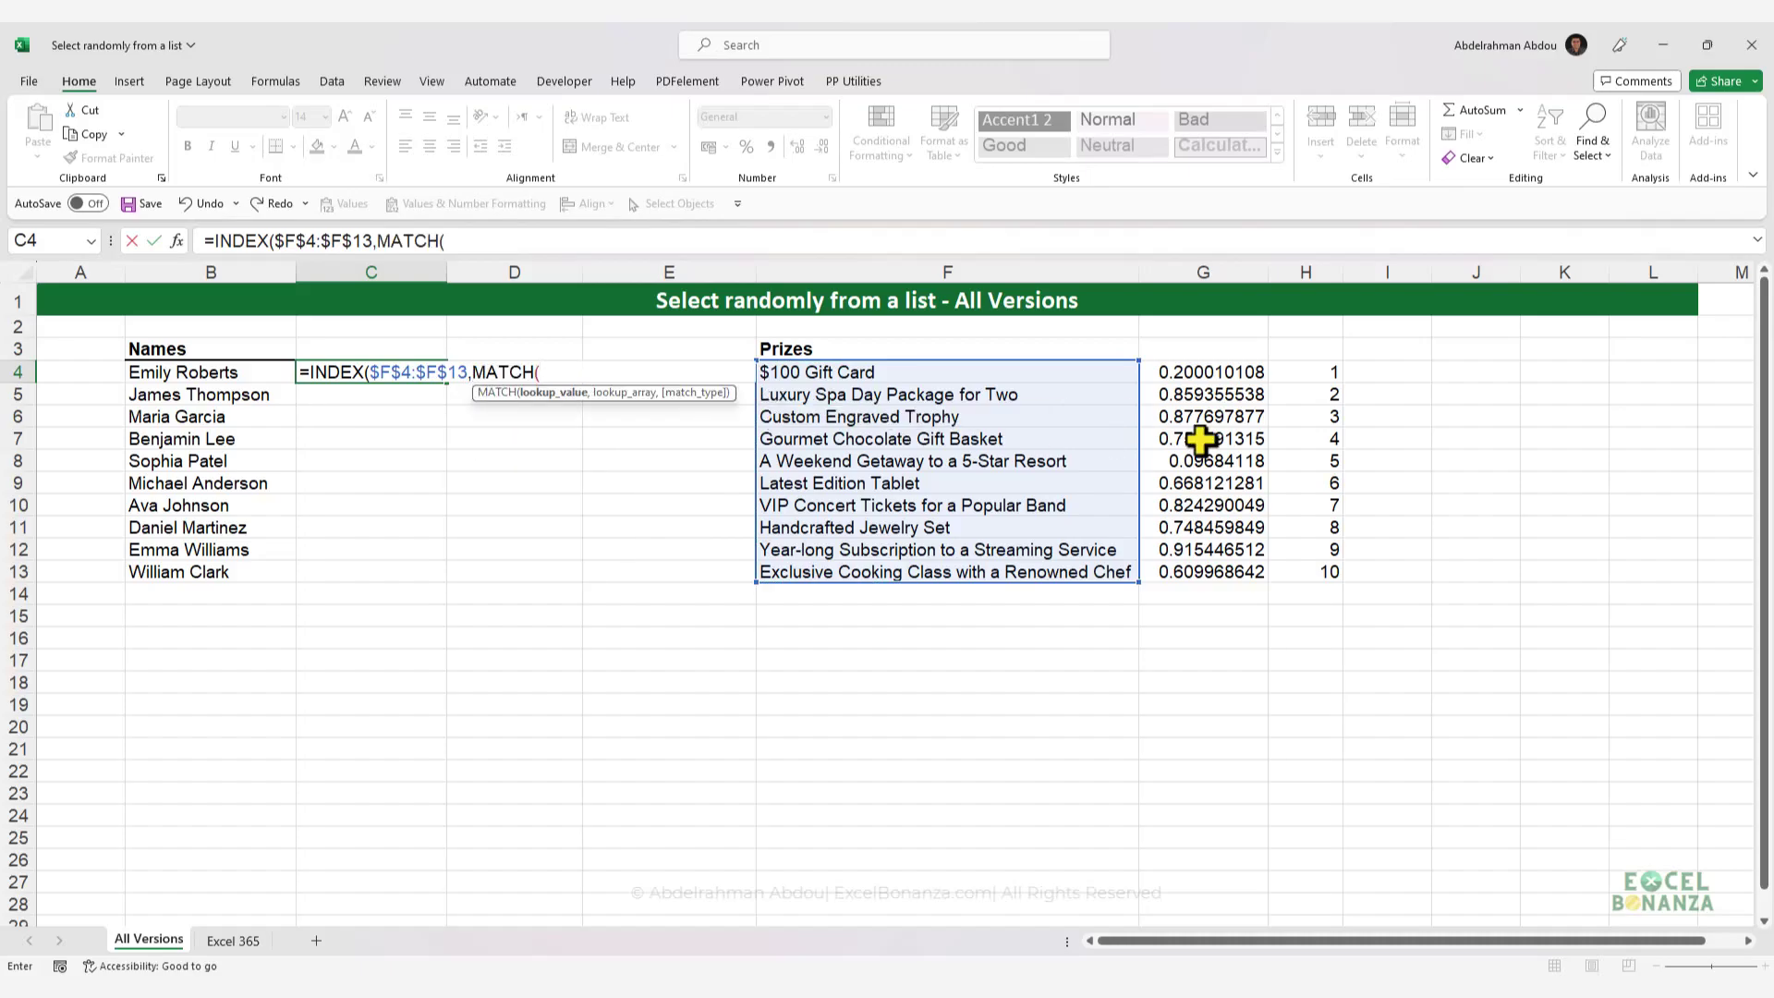
text(smal)
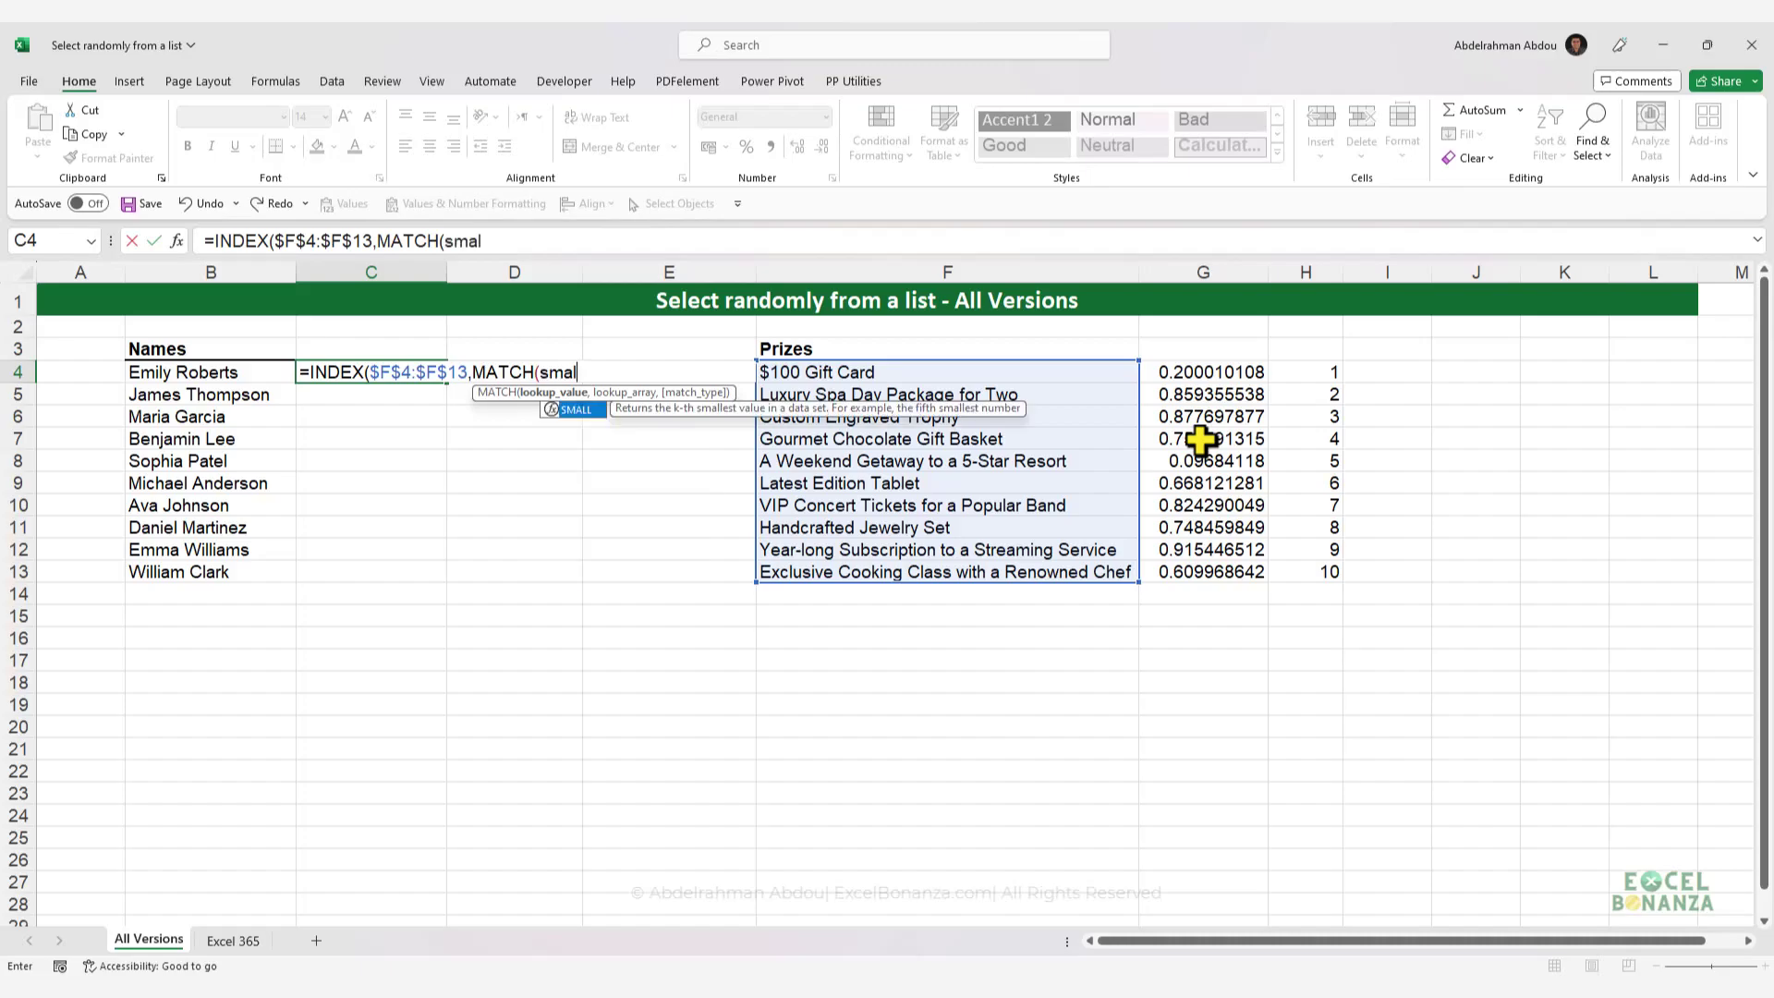
key(Tab)
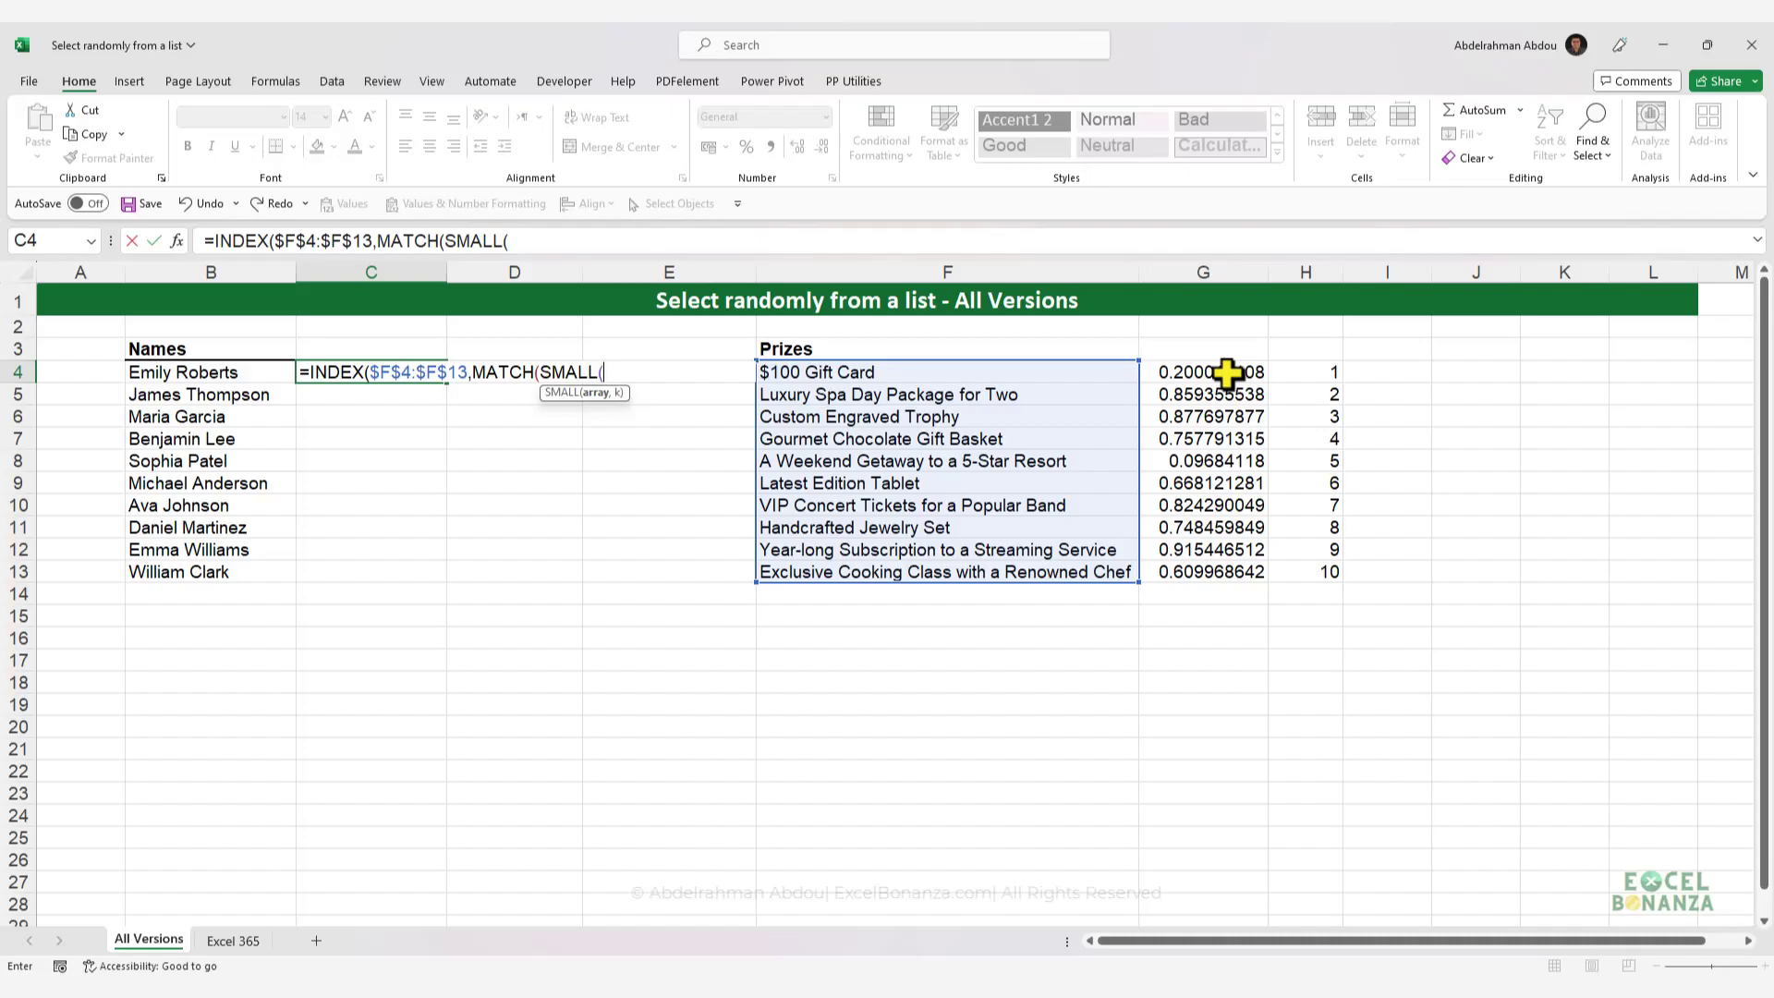
drag(1227, 372, 1203, 574)
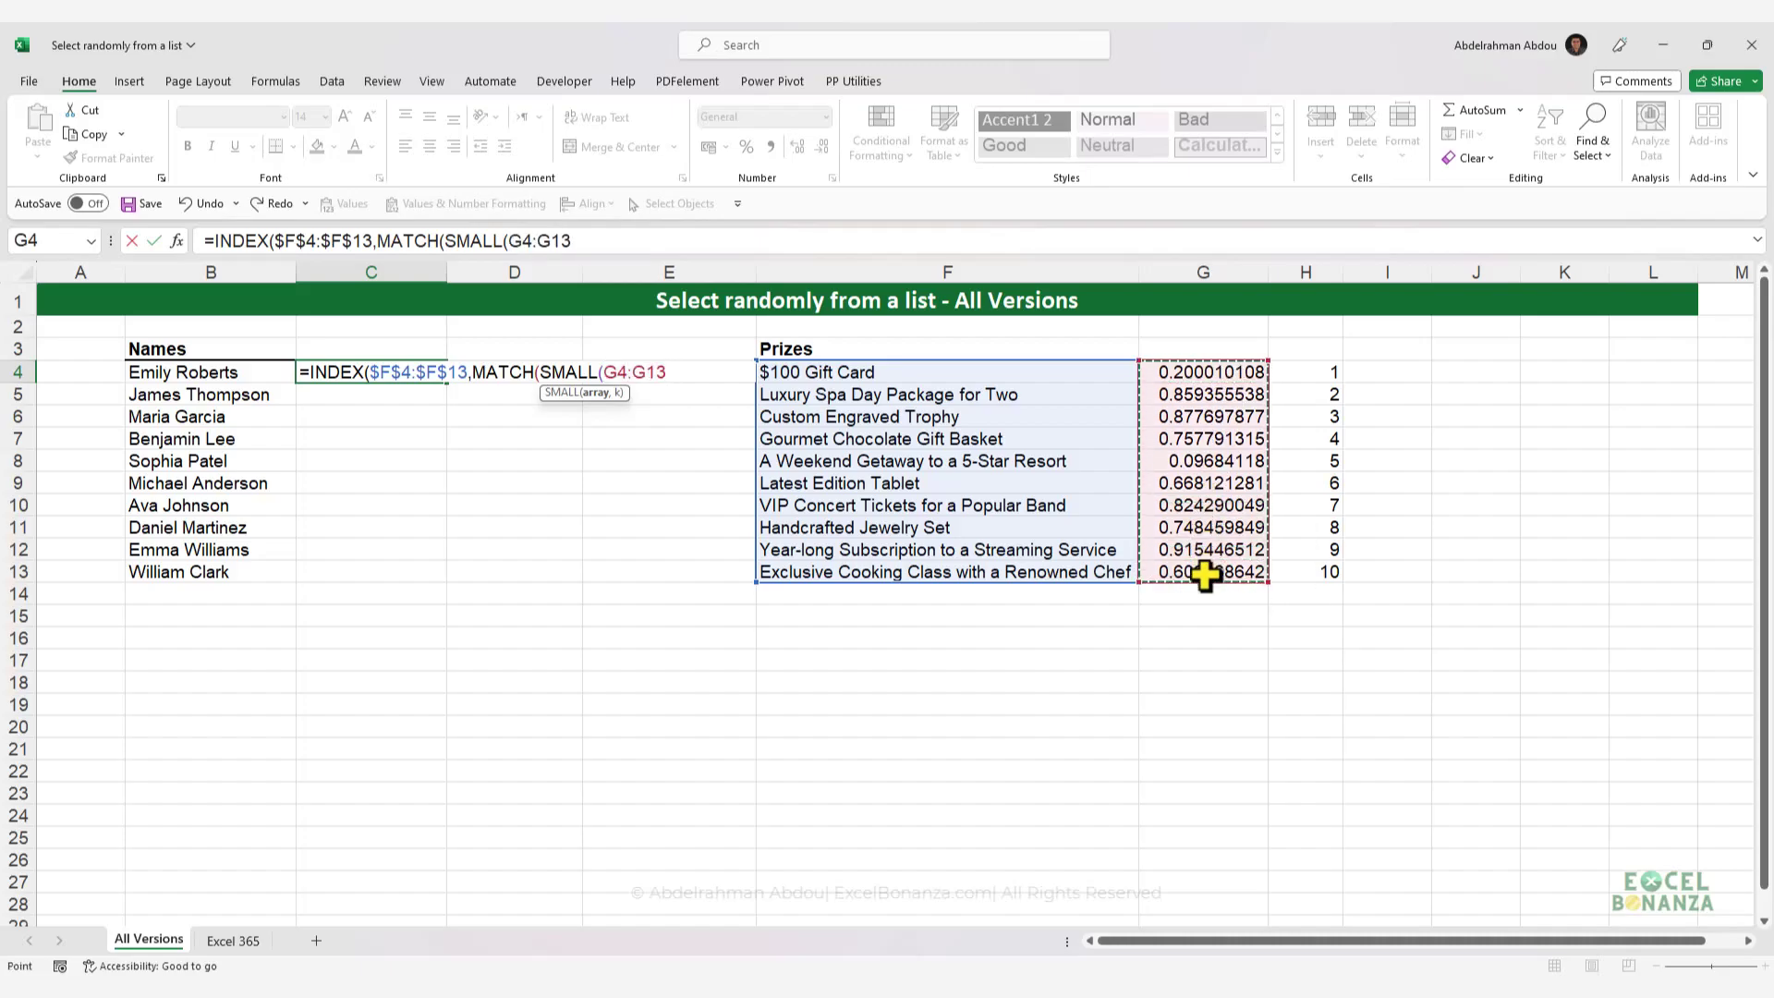
key(F4)
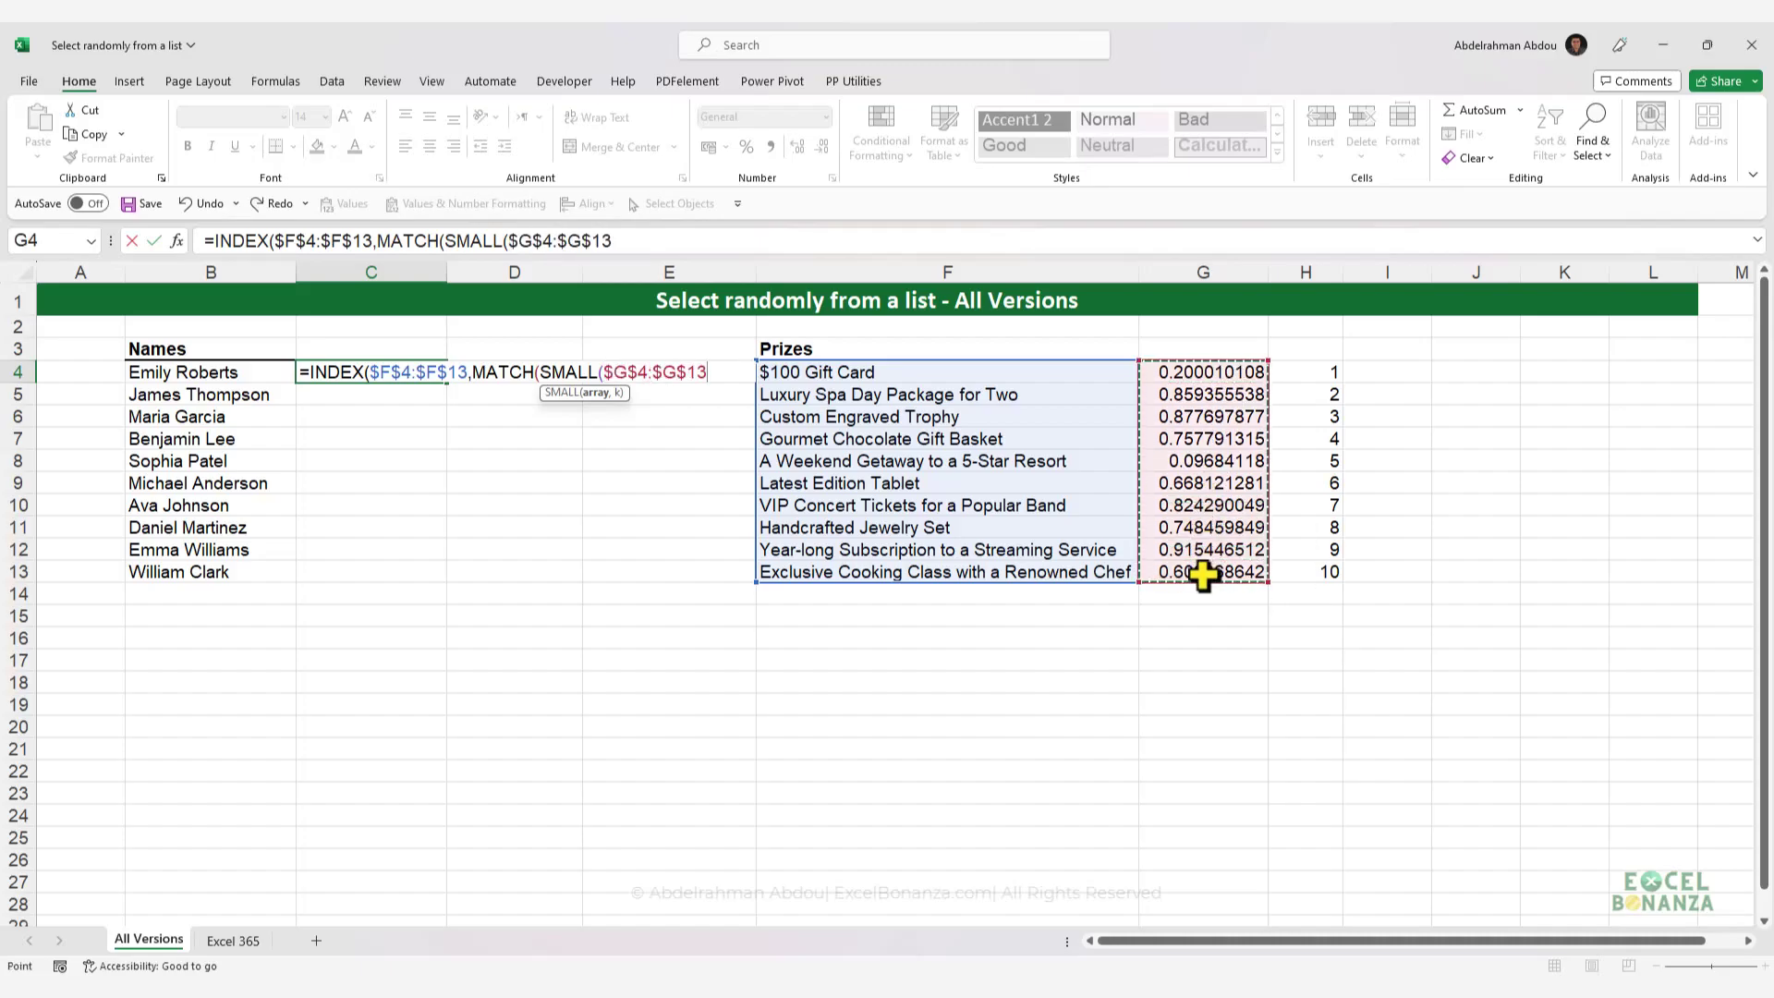
text(,)
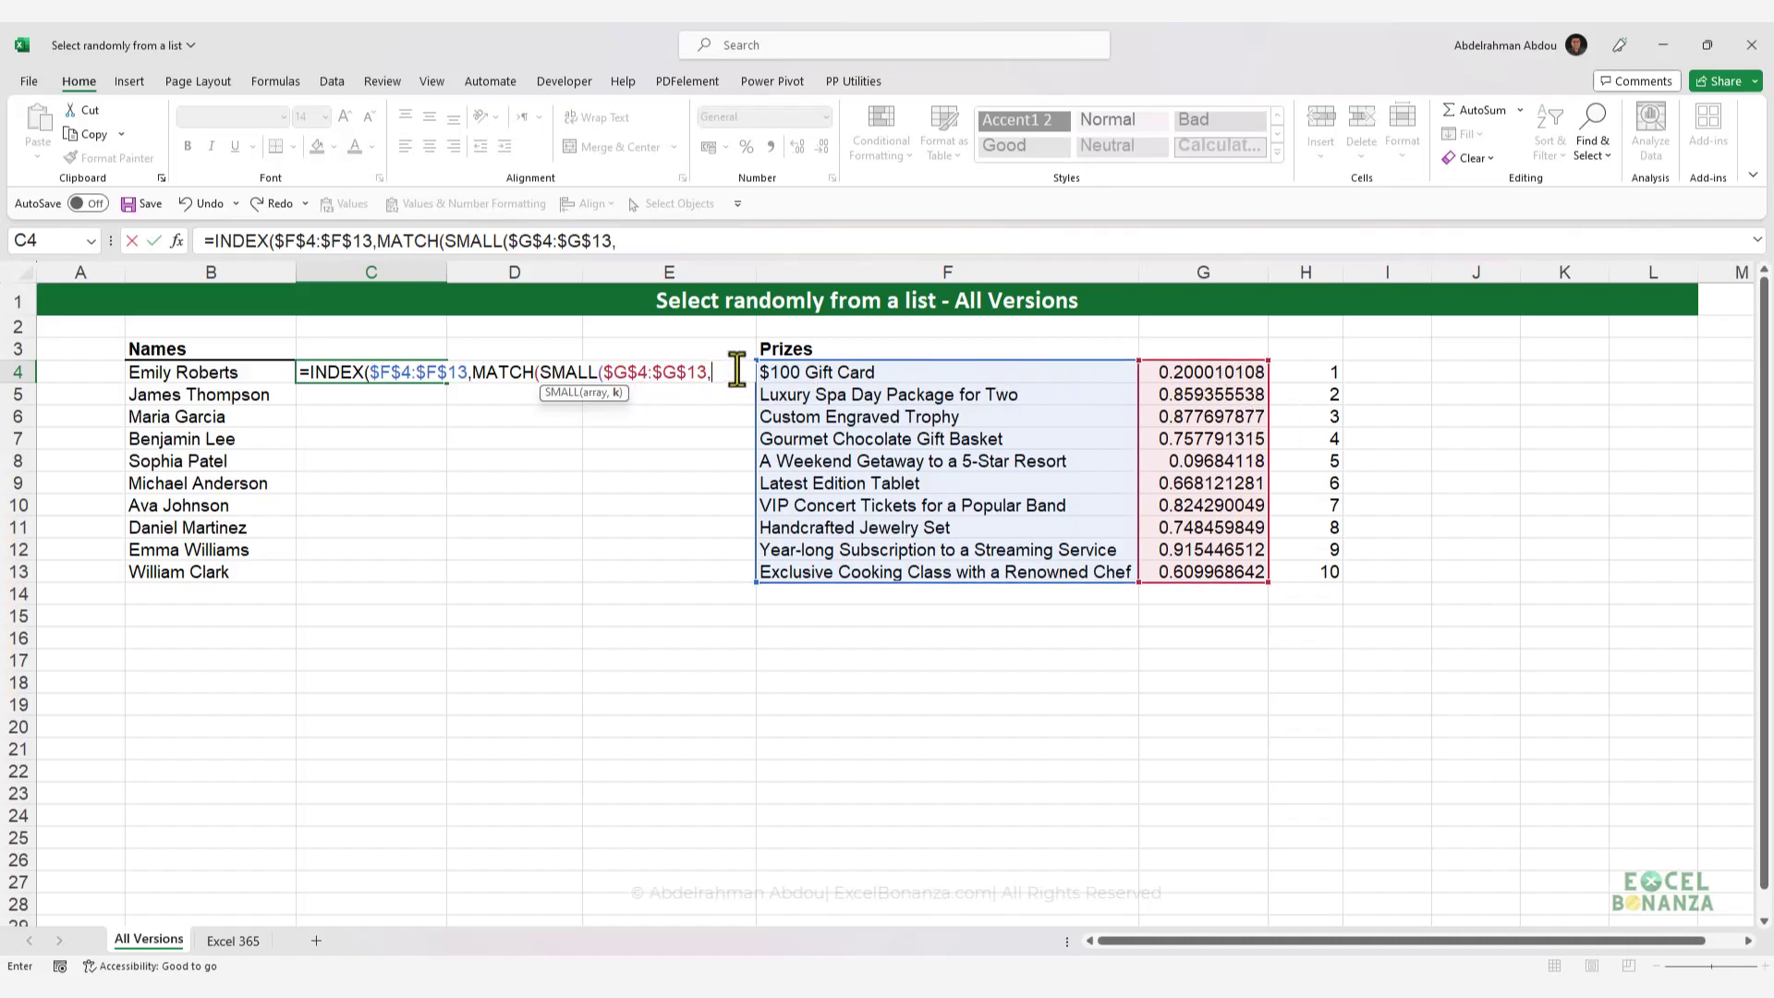
- Finish C4 as =INDEX($F$4:$F$13,MATCH(SMALL($G$4:$G$13,H4),$G$4:$G$13,0))
click(1311, 373)
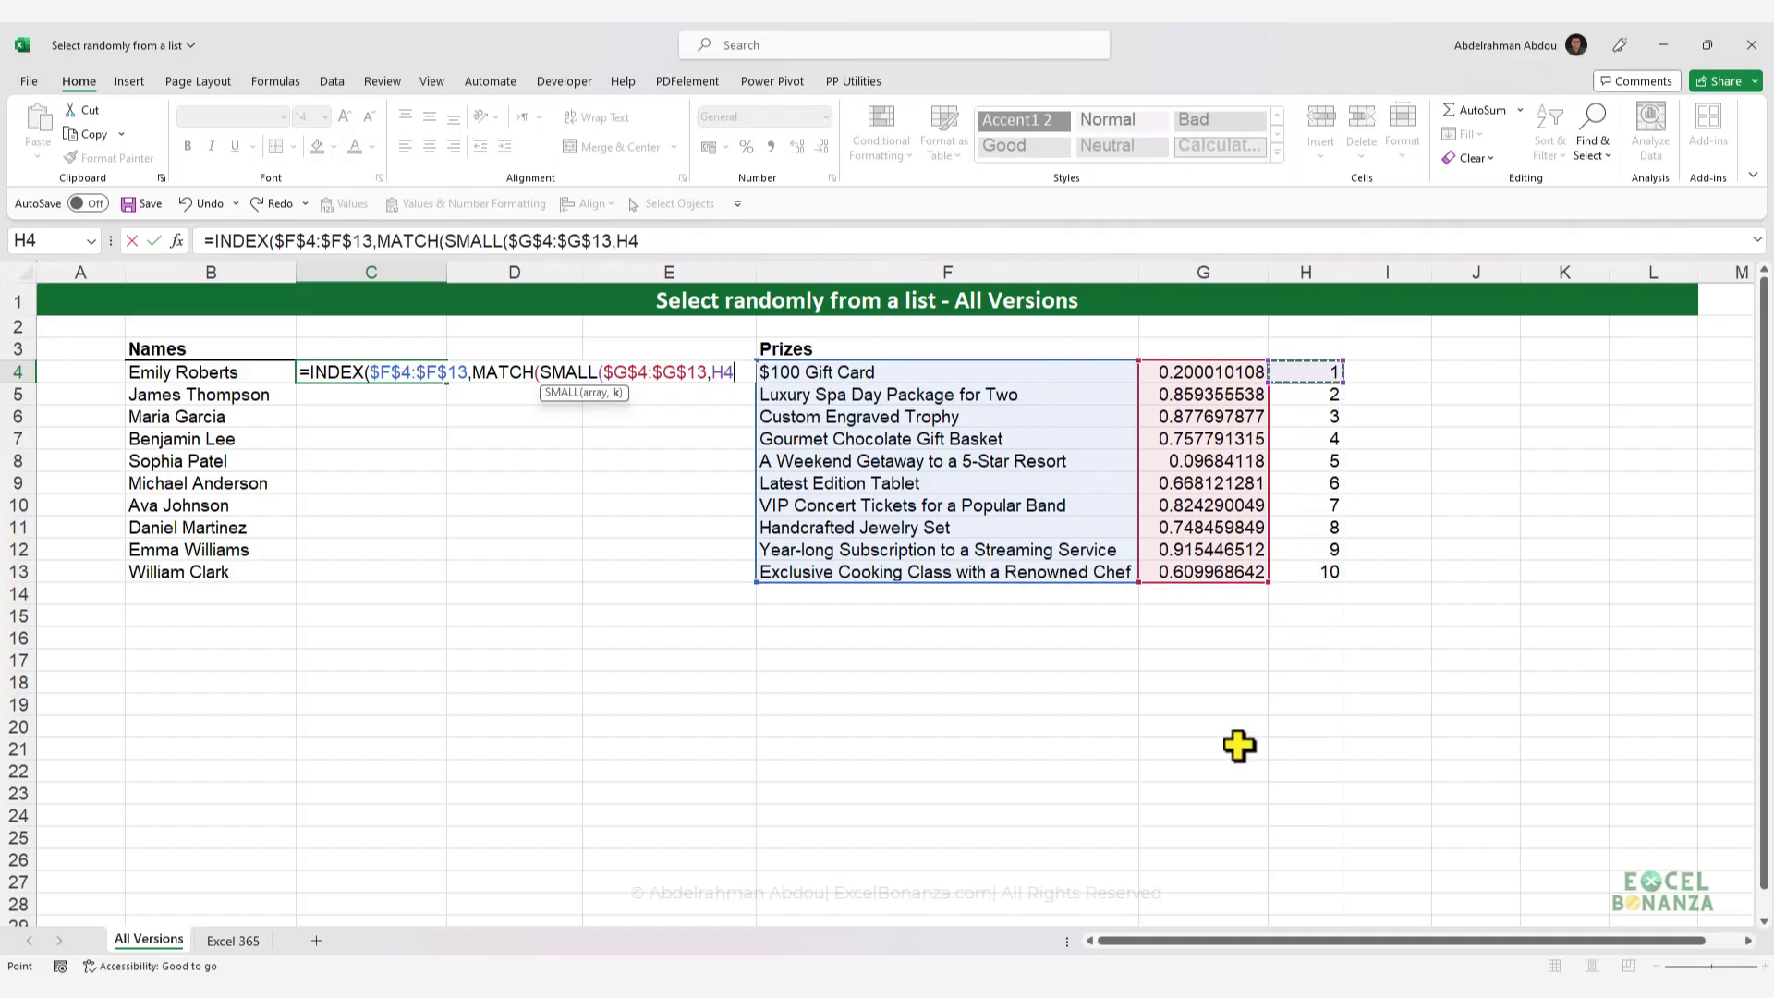
text())
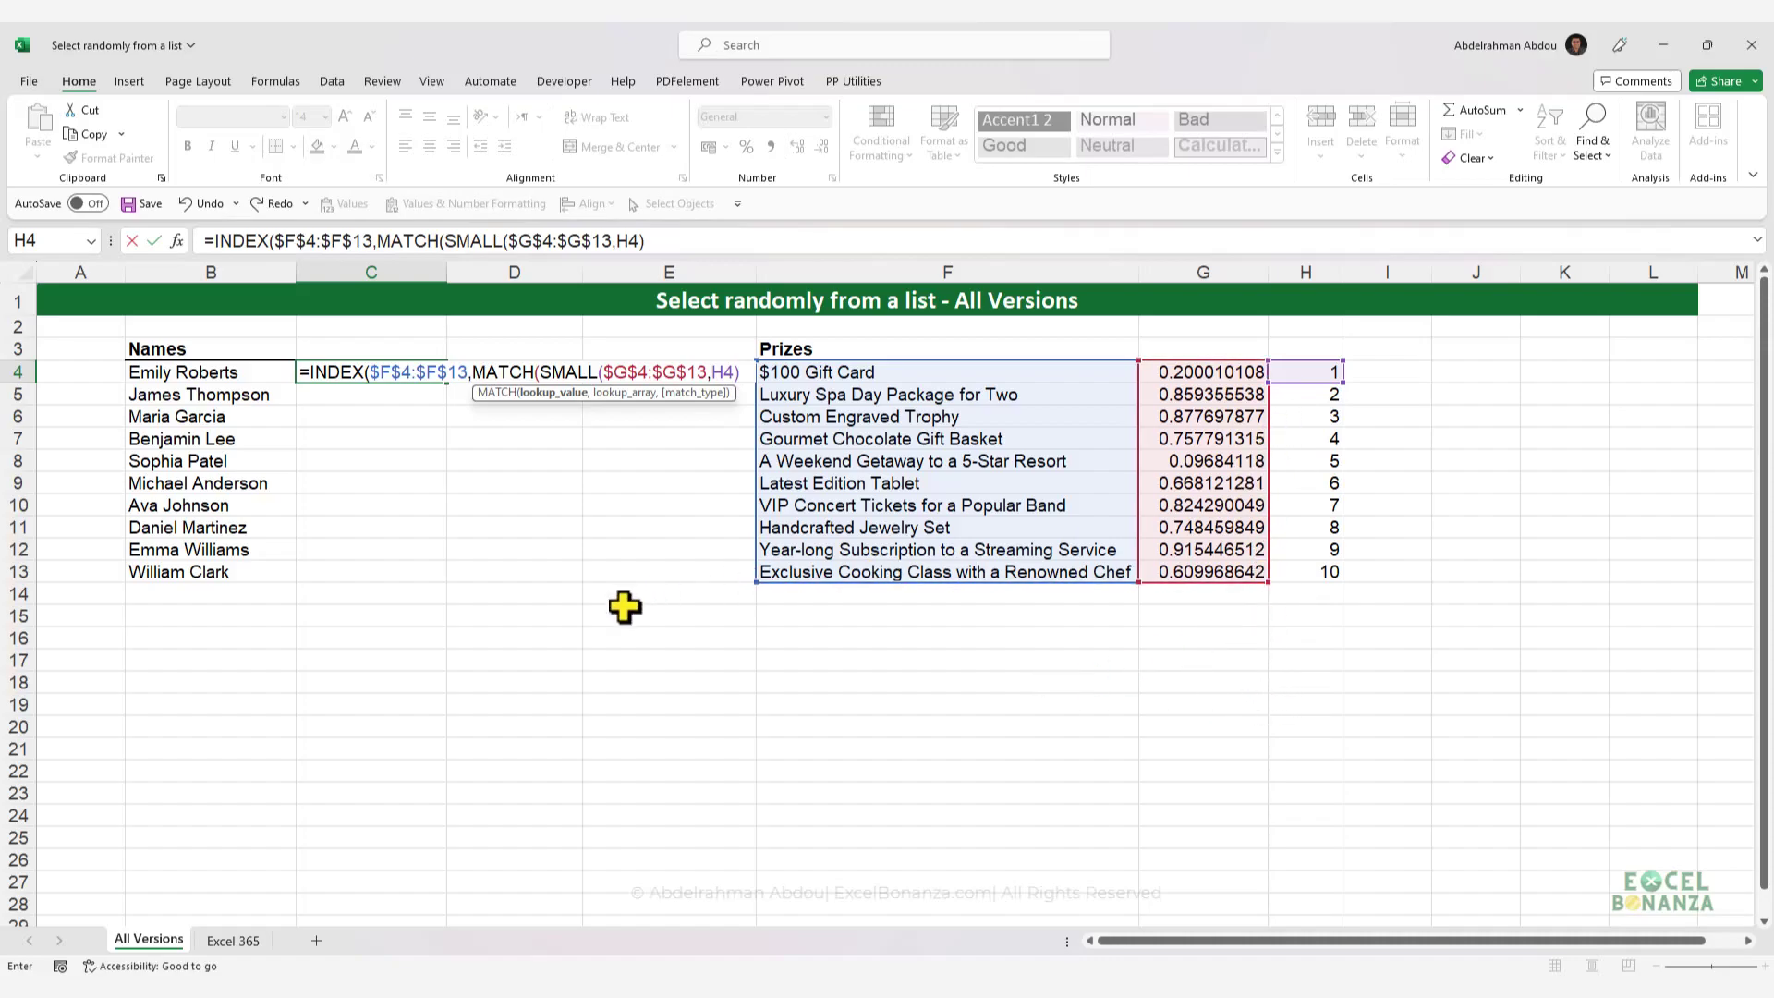
text(,)
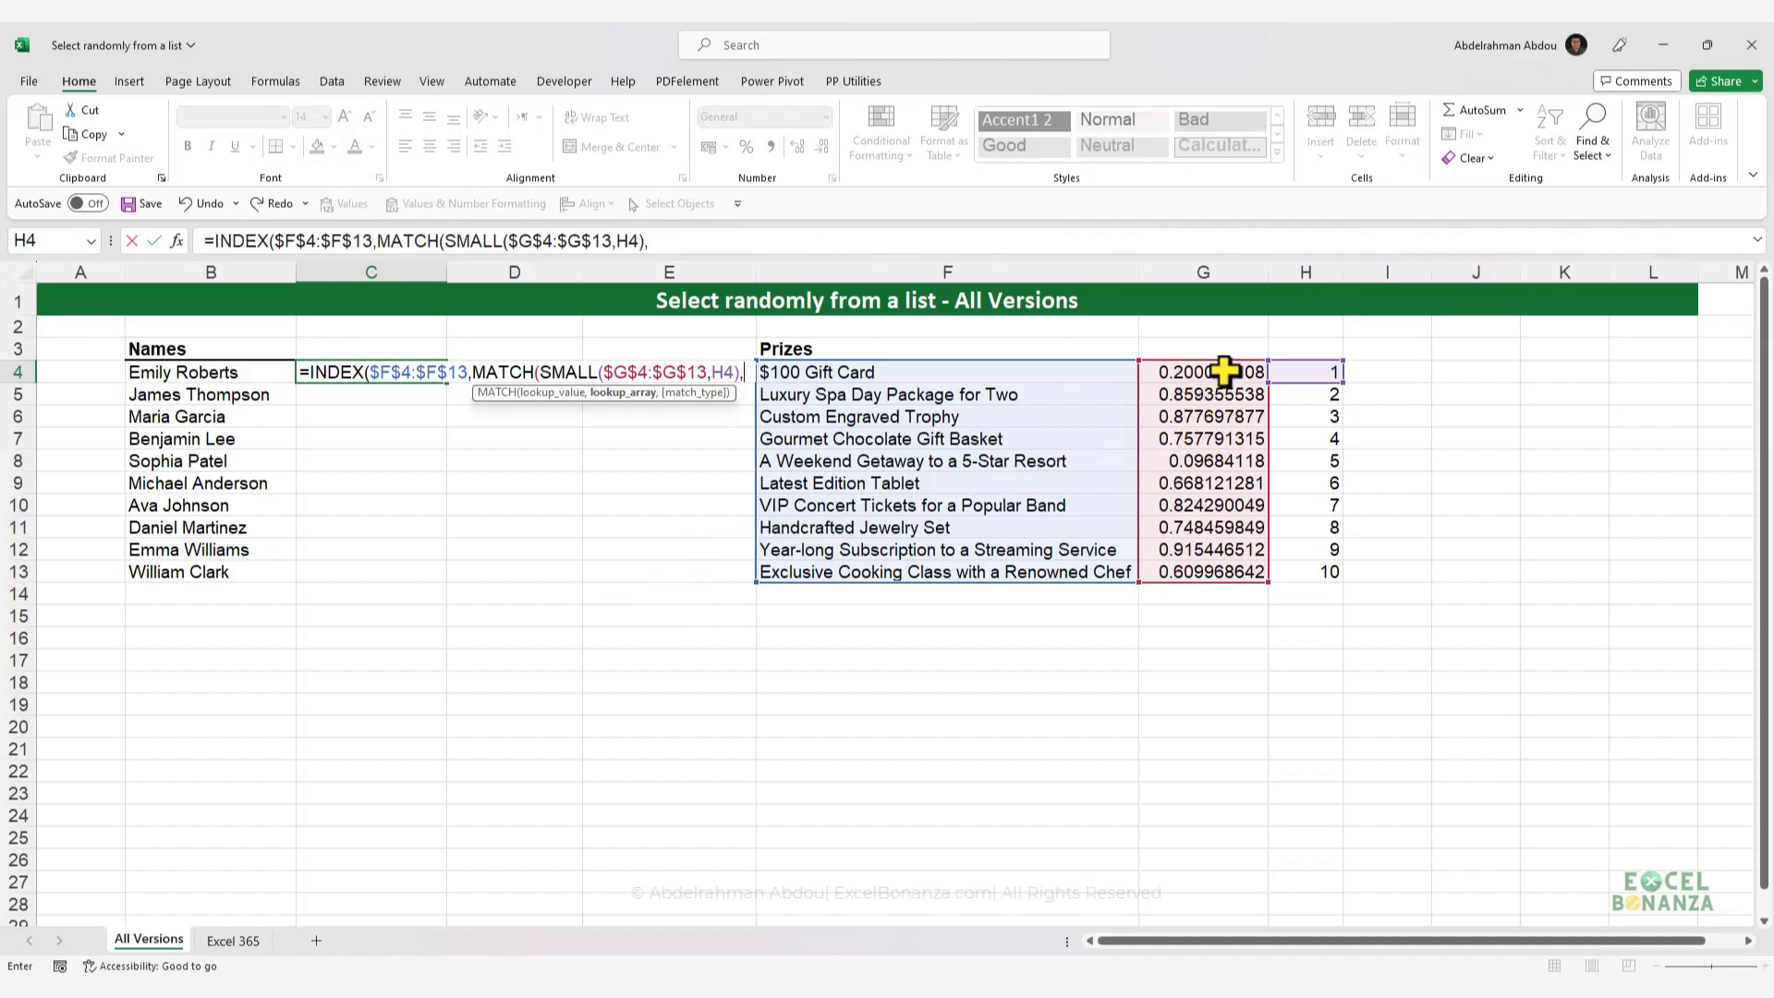
drag(1224, 372, 1182, 571)
key(F4)
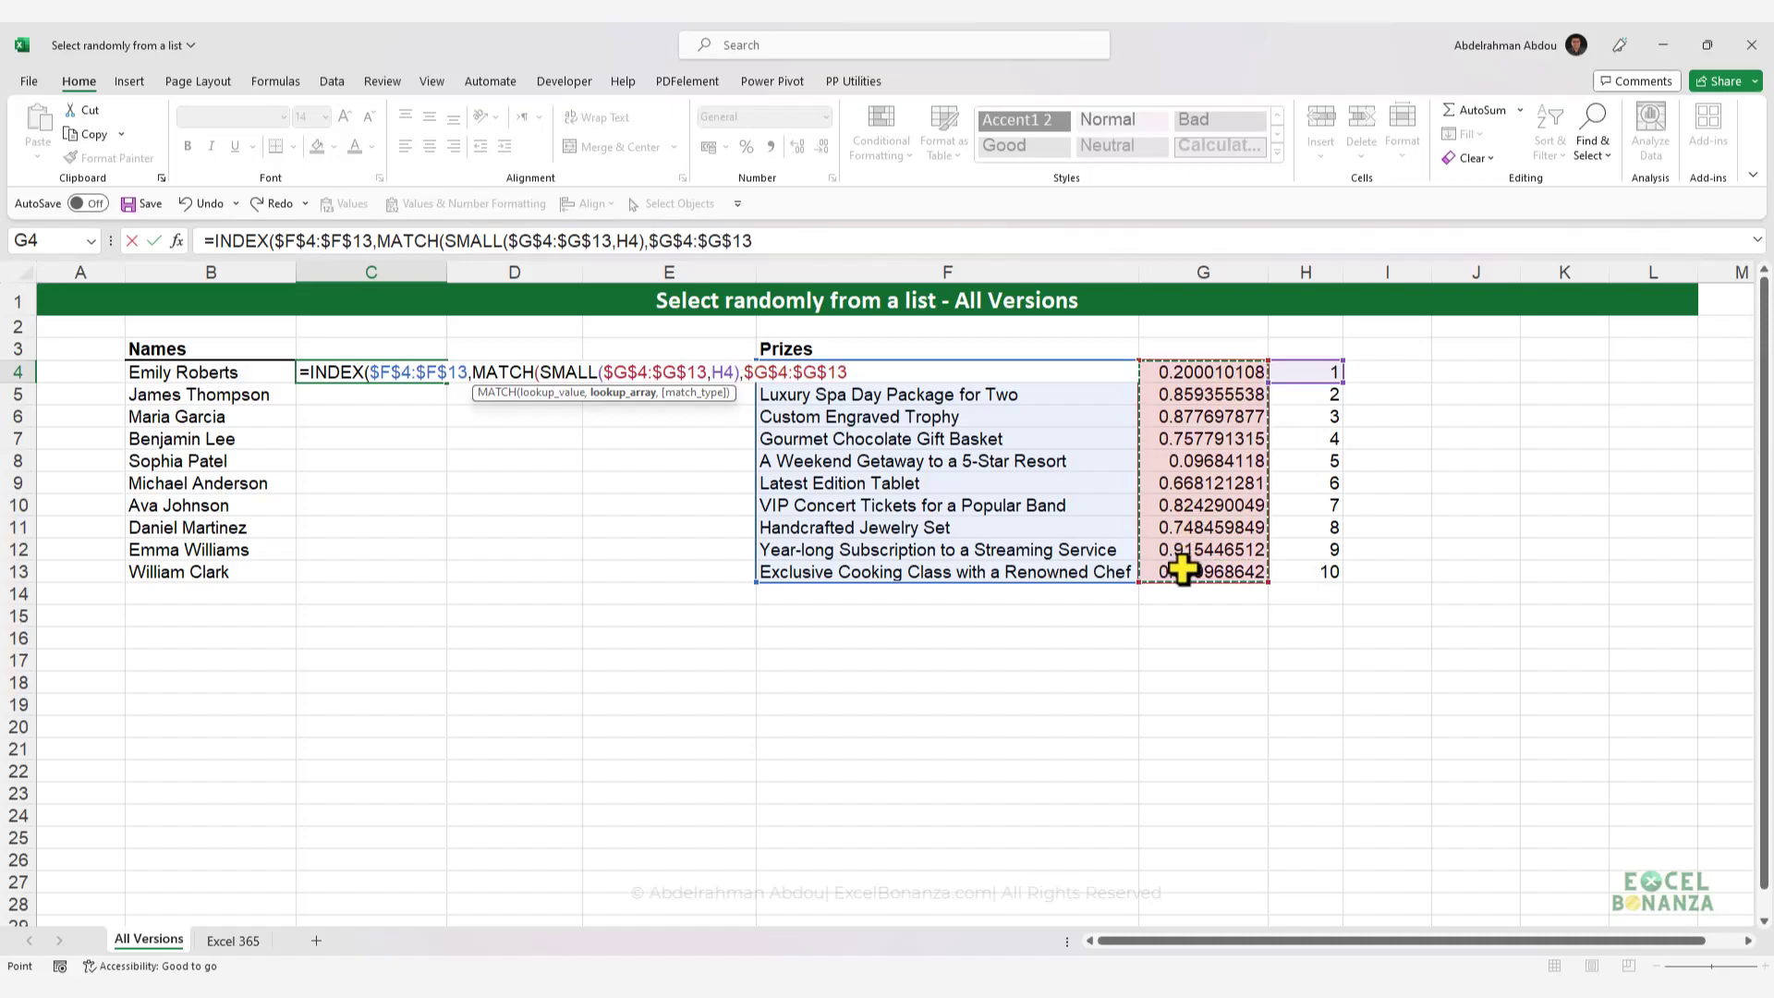
text(,)
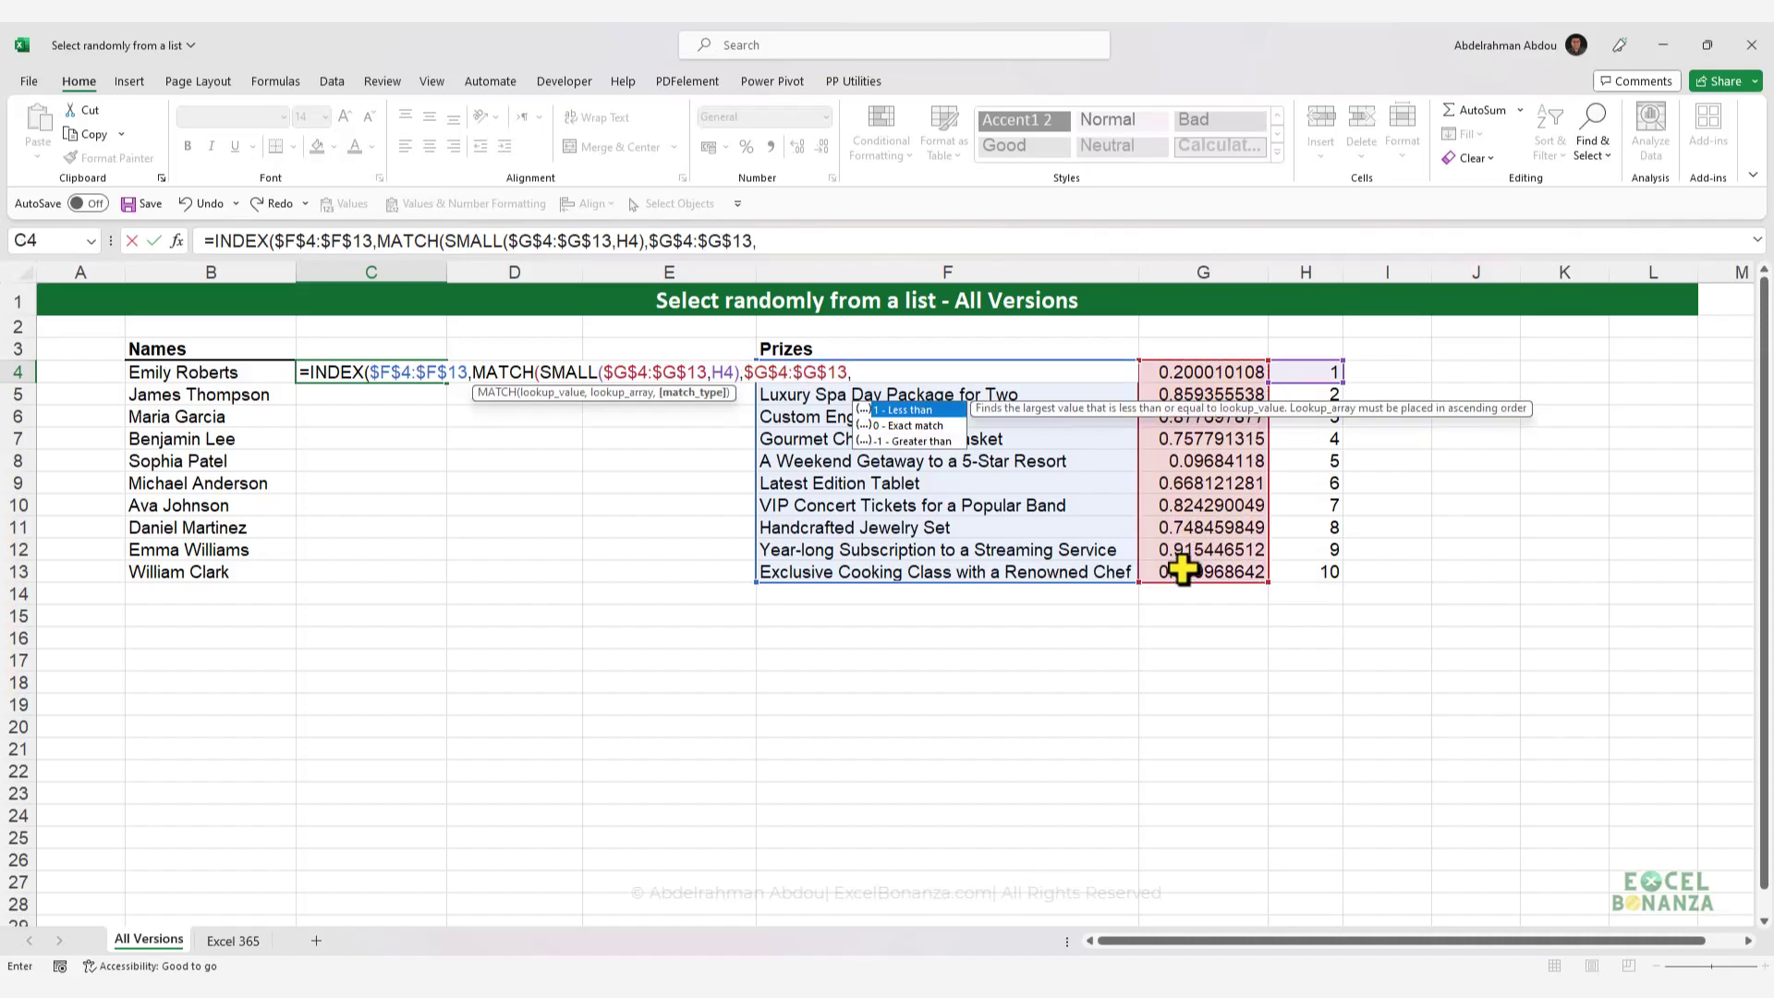
key(Down)
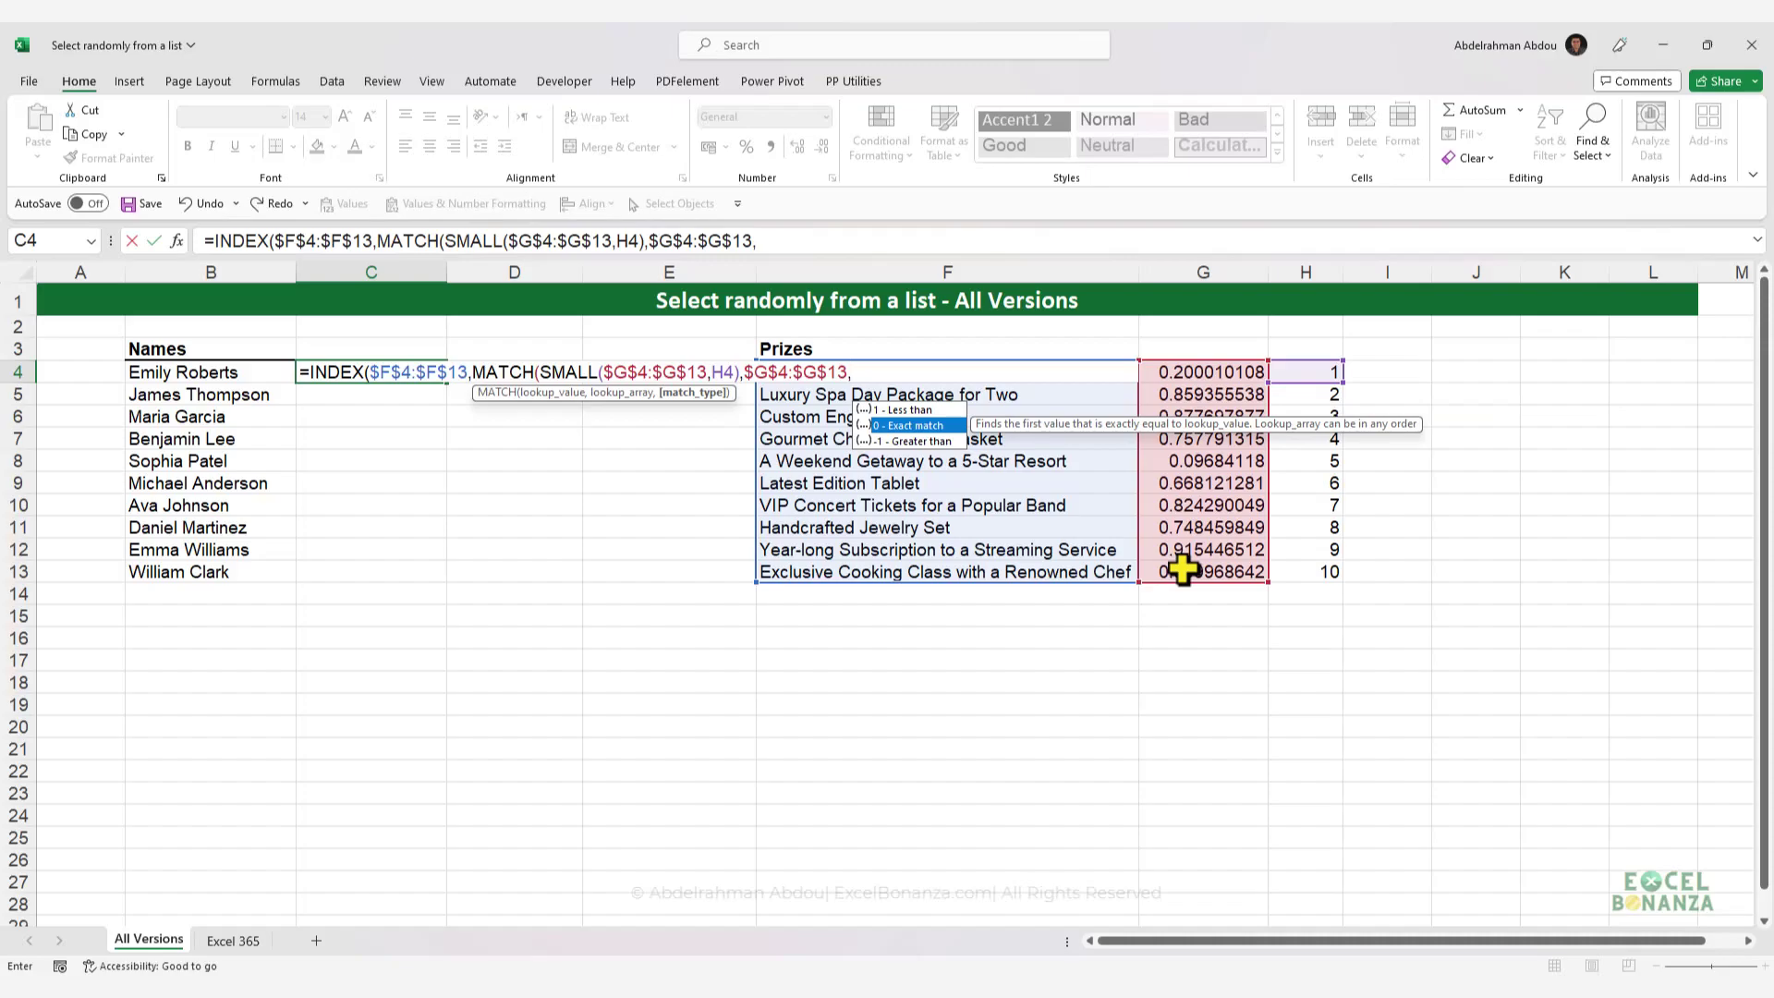
key(Tab)
text())
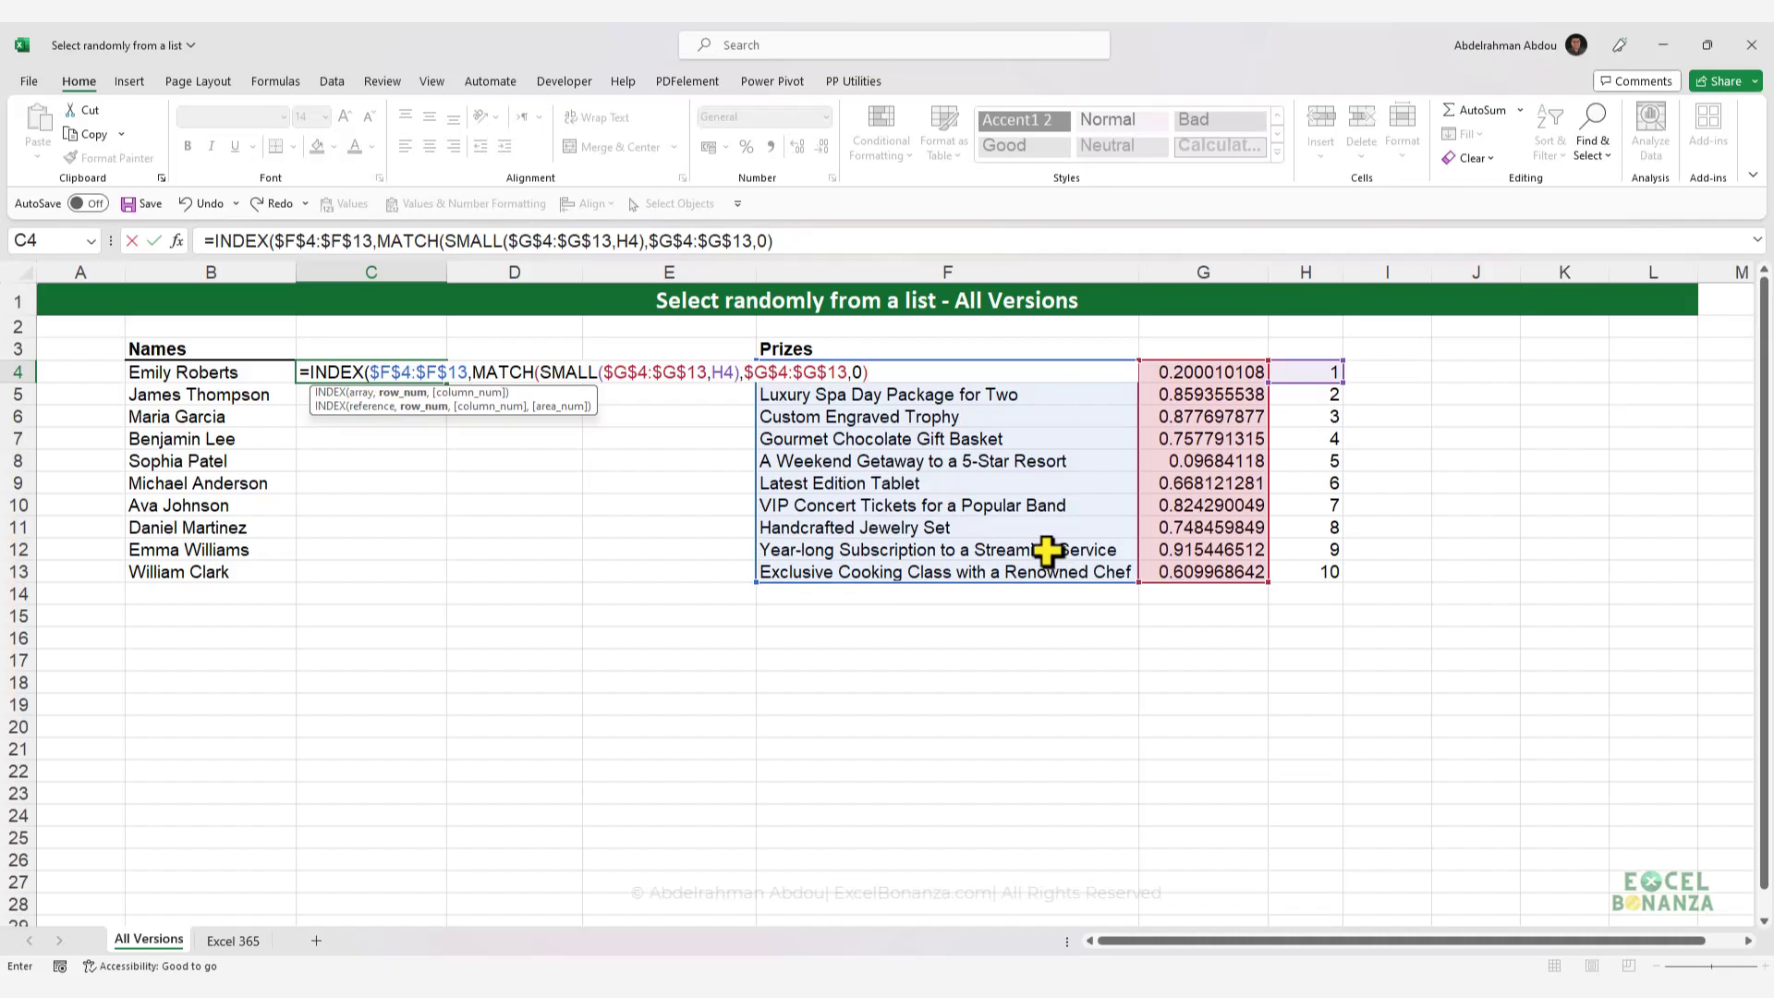
text())
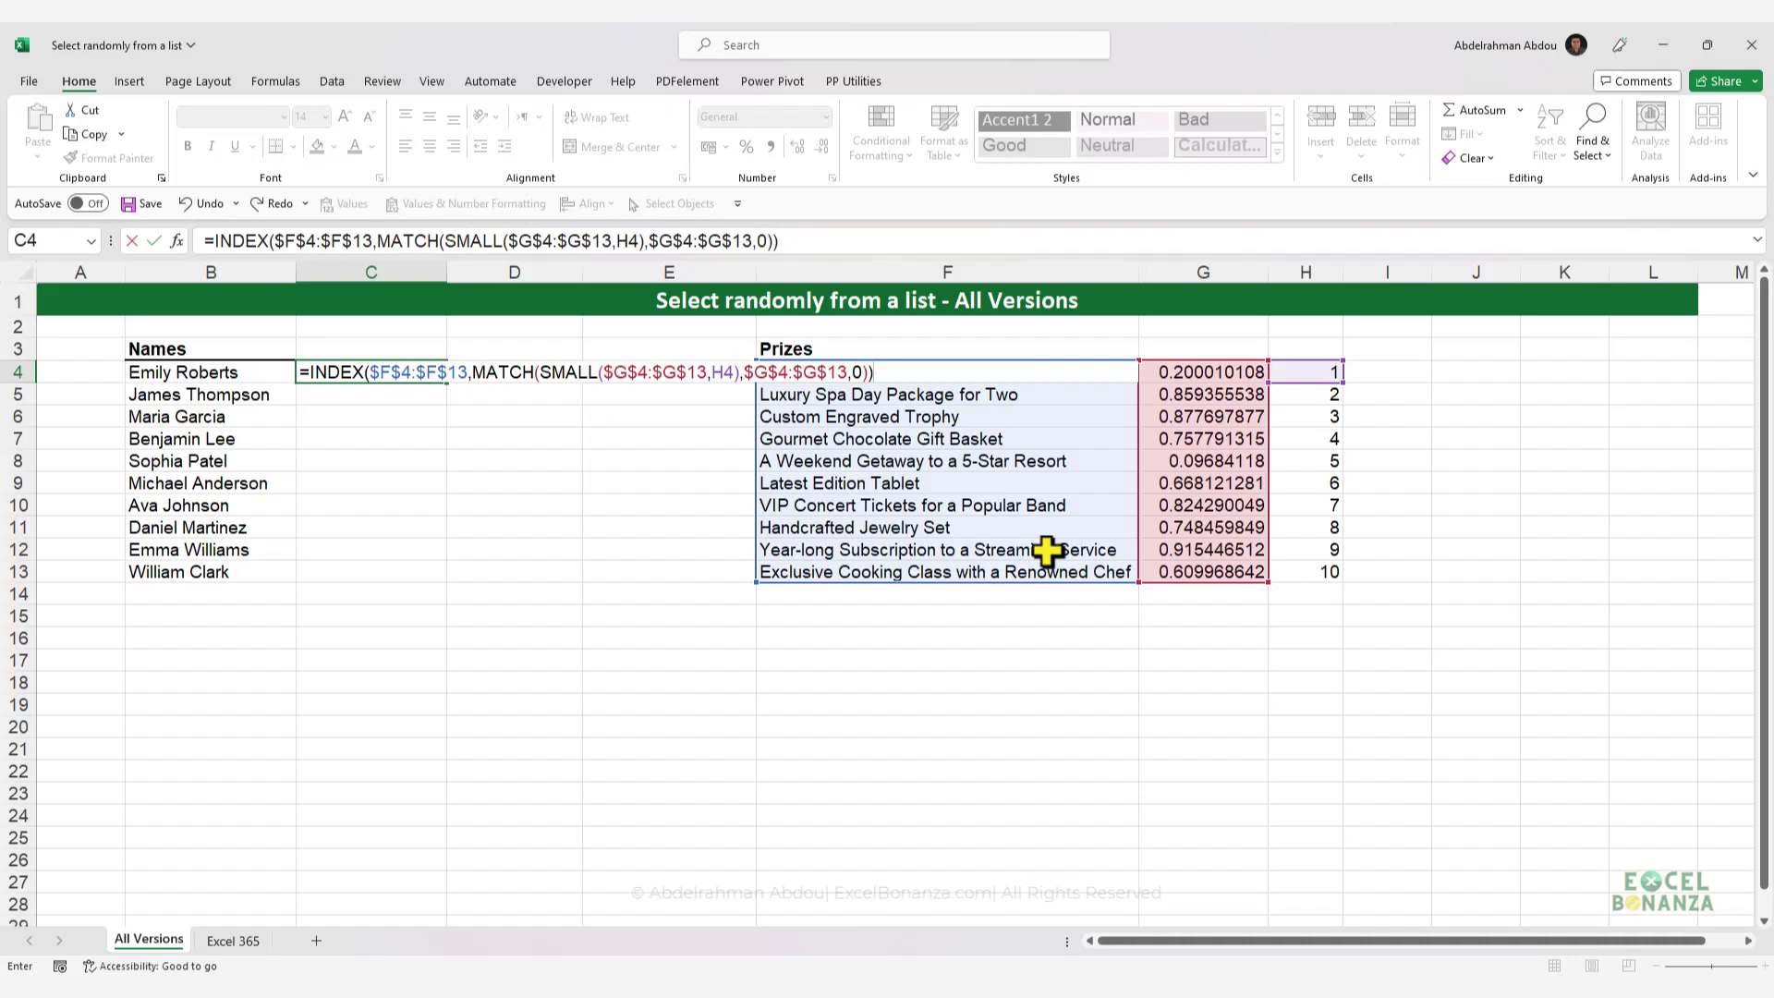
key(Return)
- Fill the prize formula down to C13 and widen column C to fit the prizes
click(408, 369)
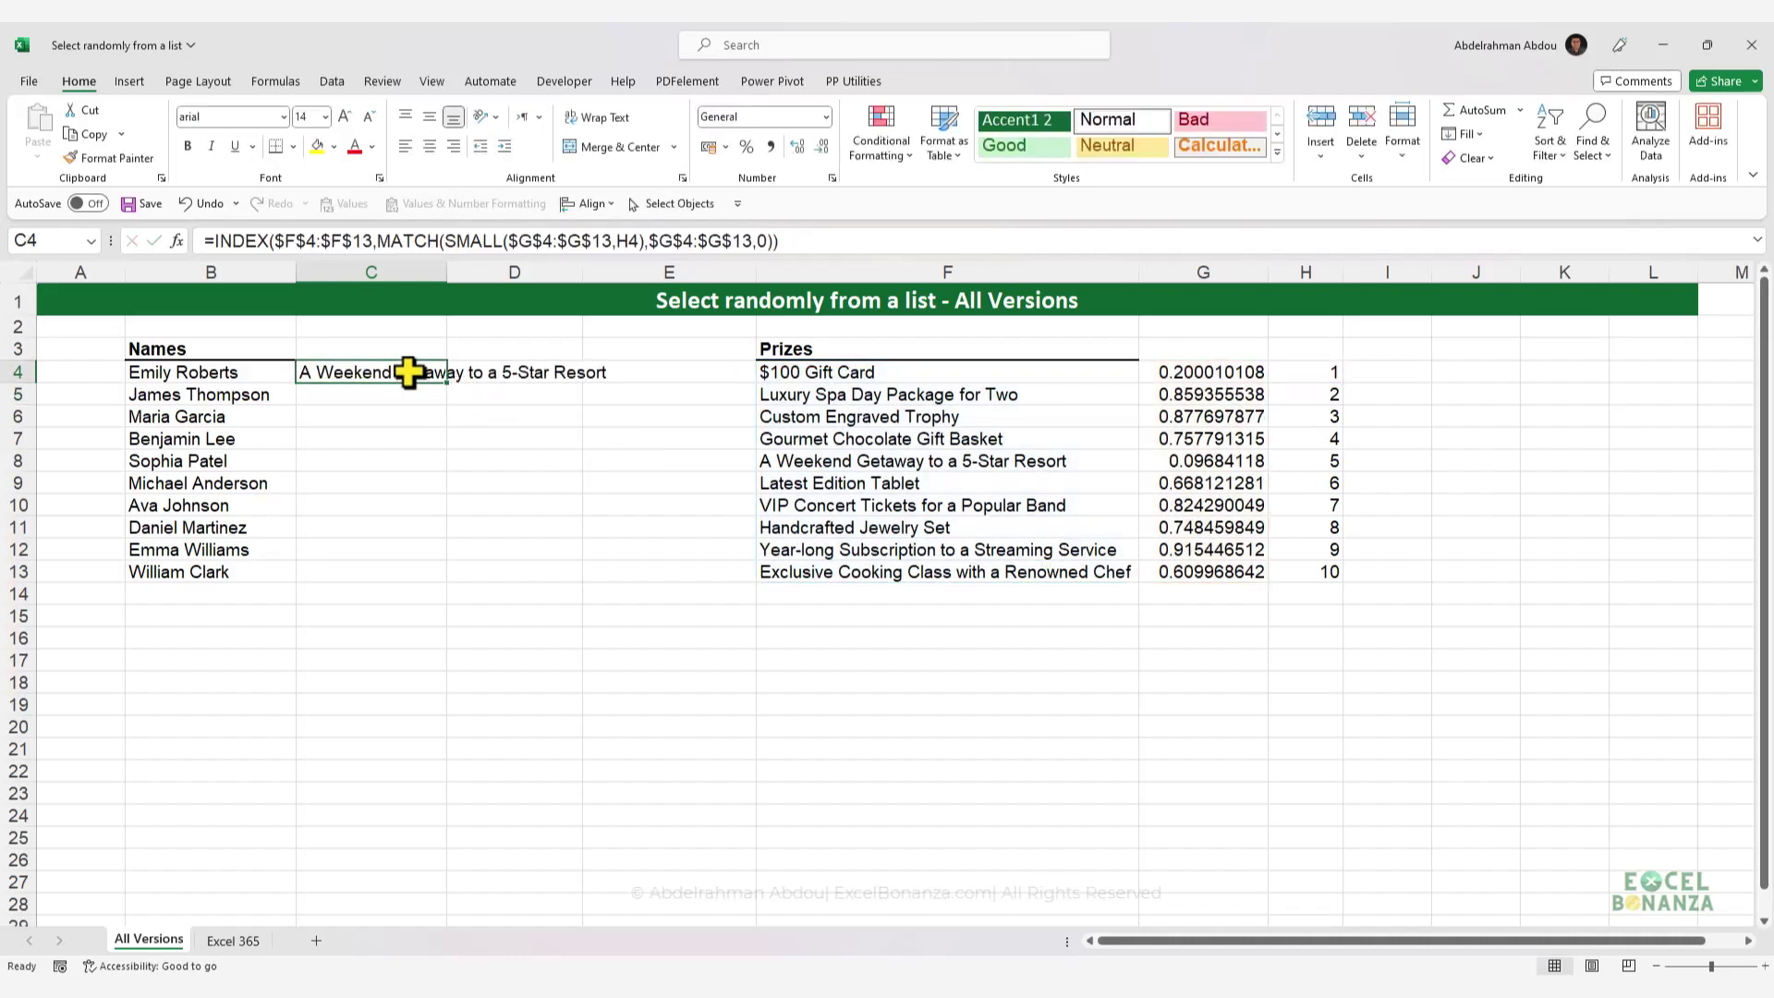
drag(446, 382, 399, 592)
click(430, 394)
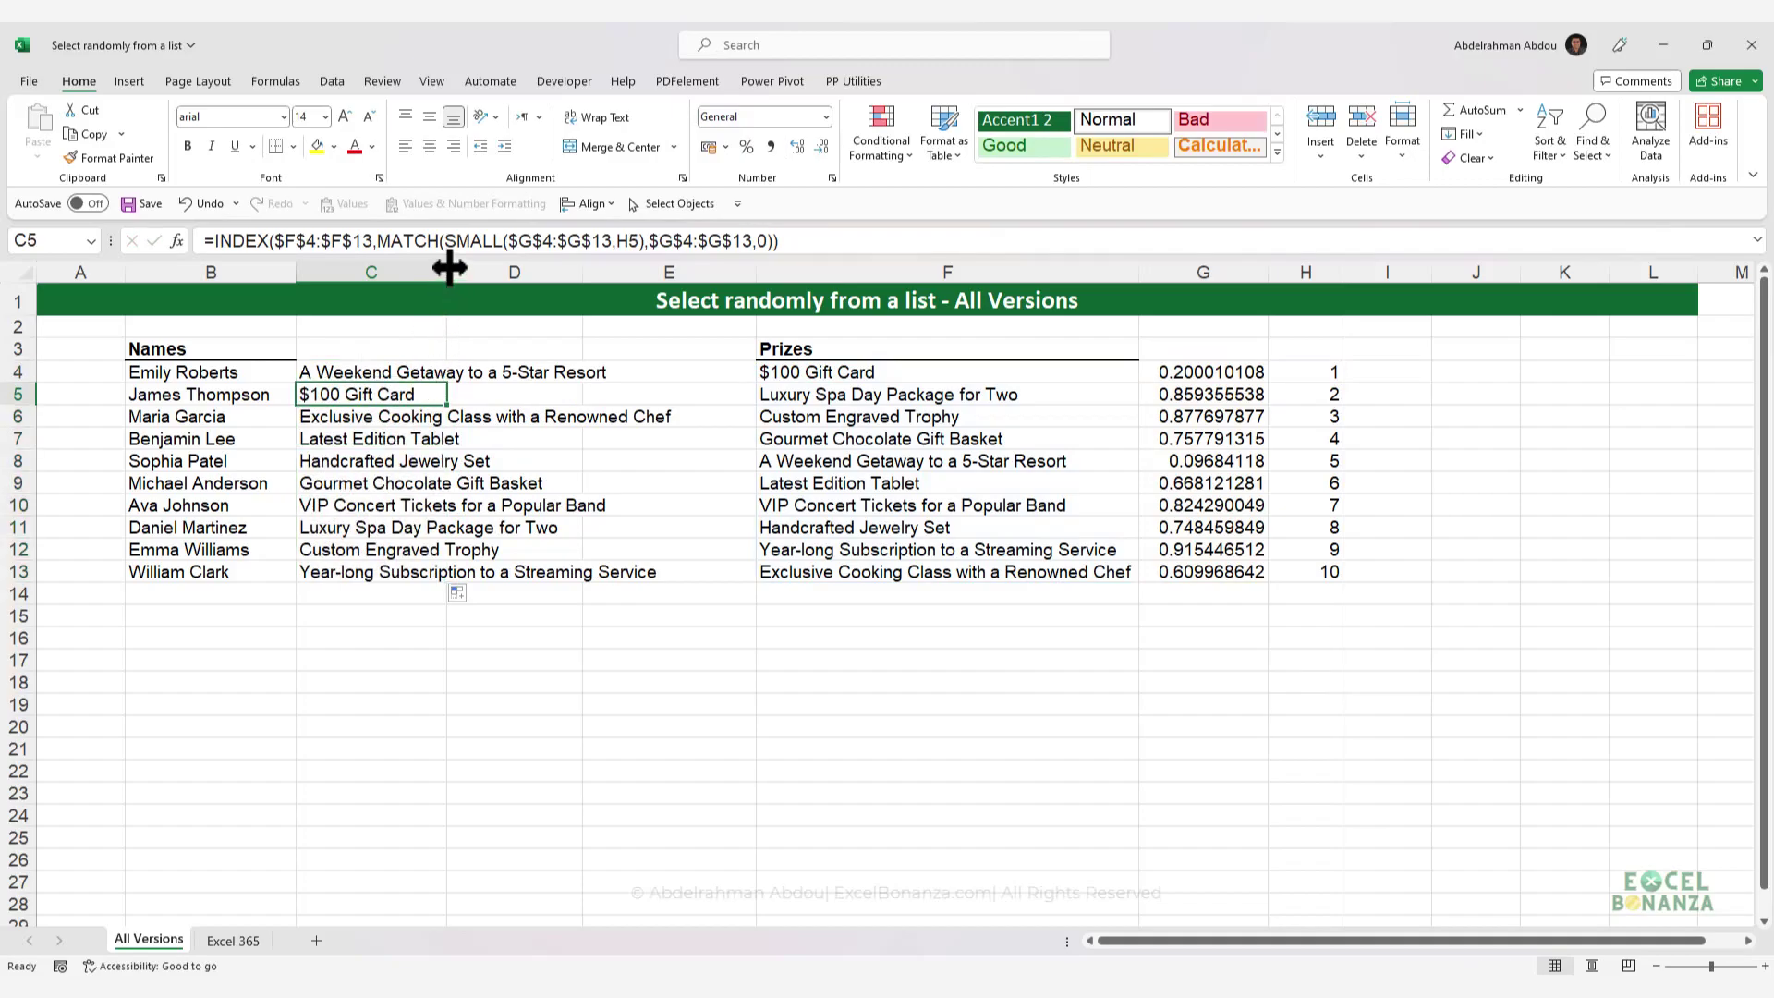
drag(448, 272, 501, 273)
click(404, 369)
click(922, 397)
click(452, 375)
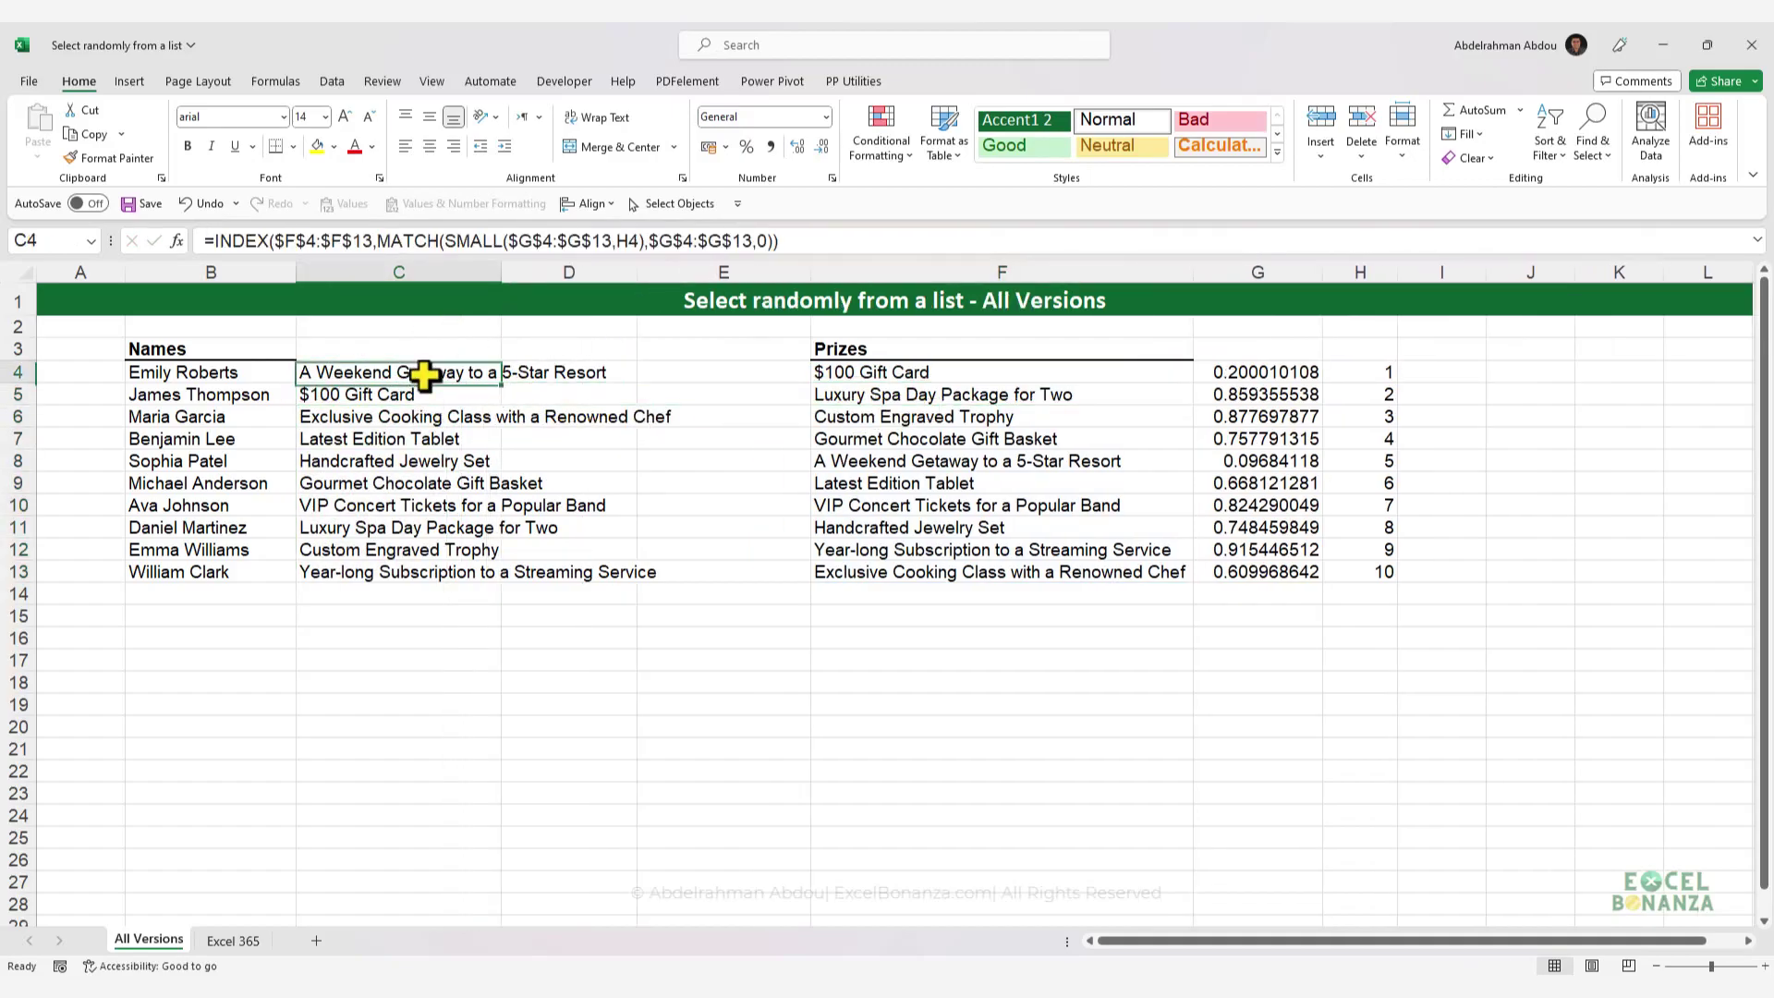
click(637, 241)
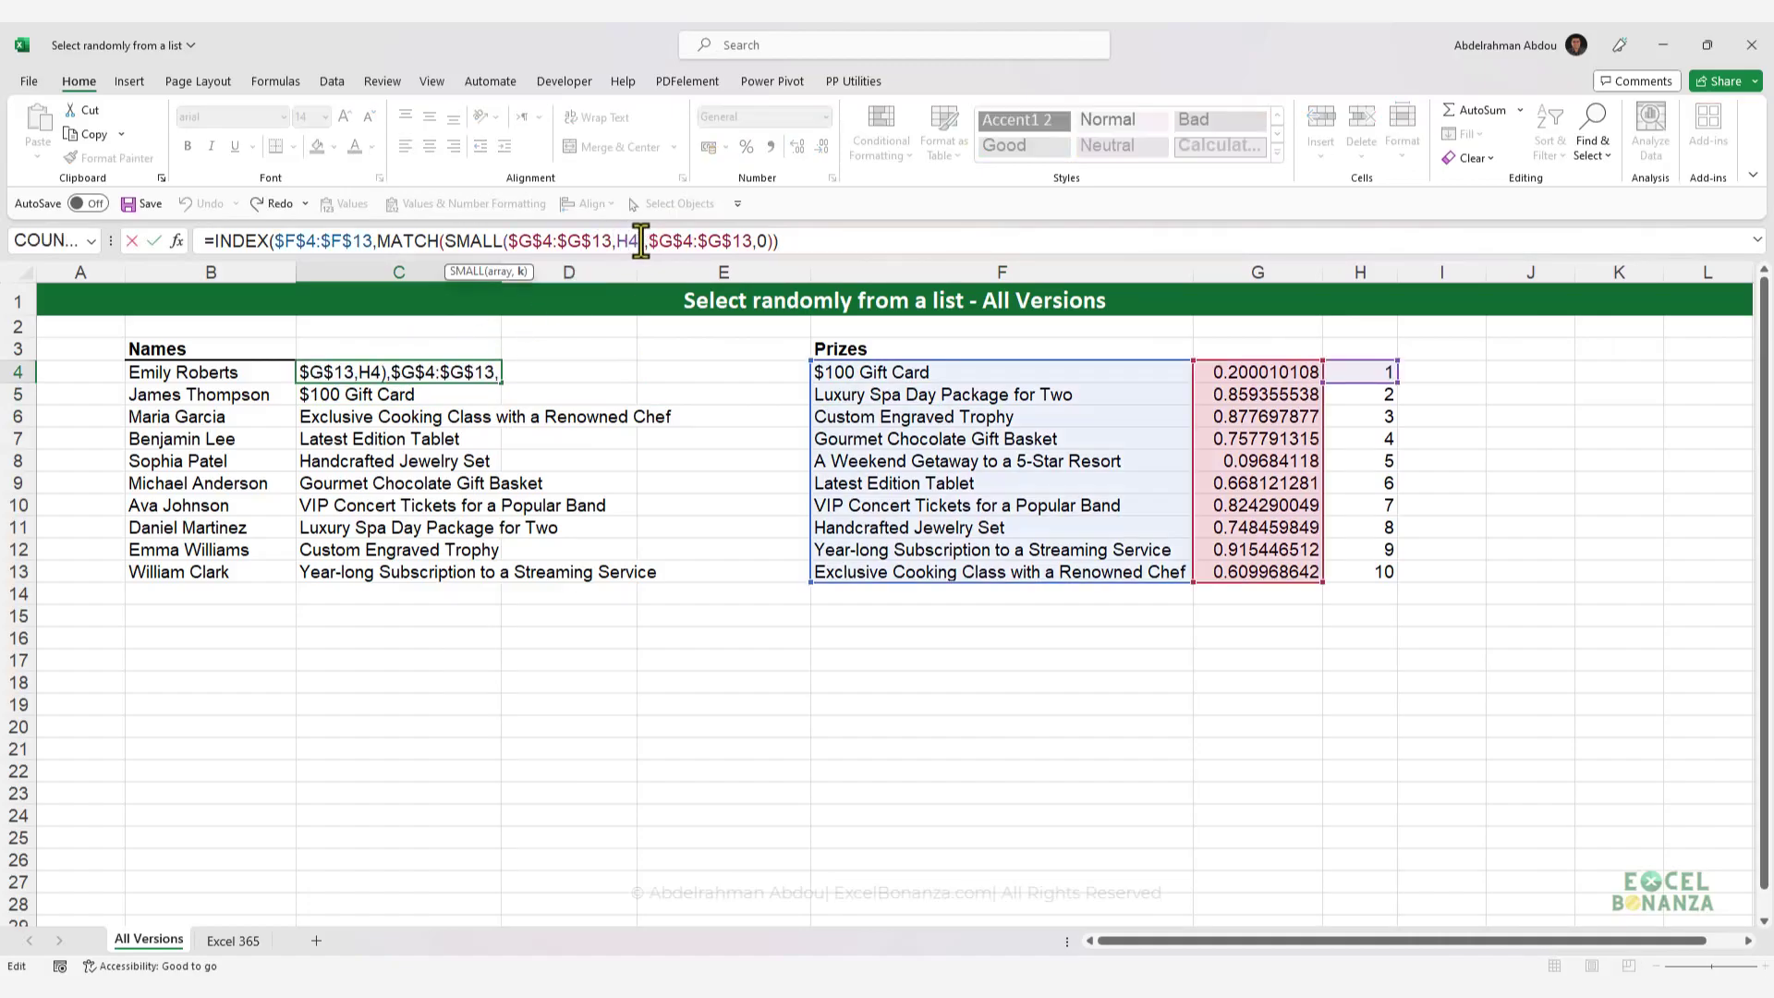
drag(647, 241, 444, 241)
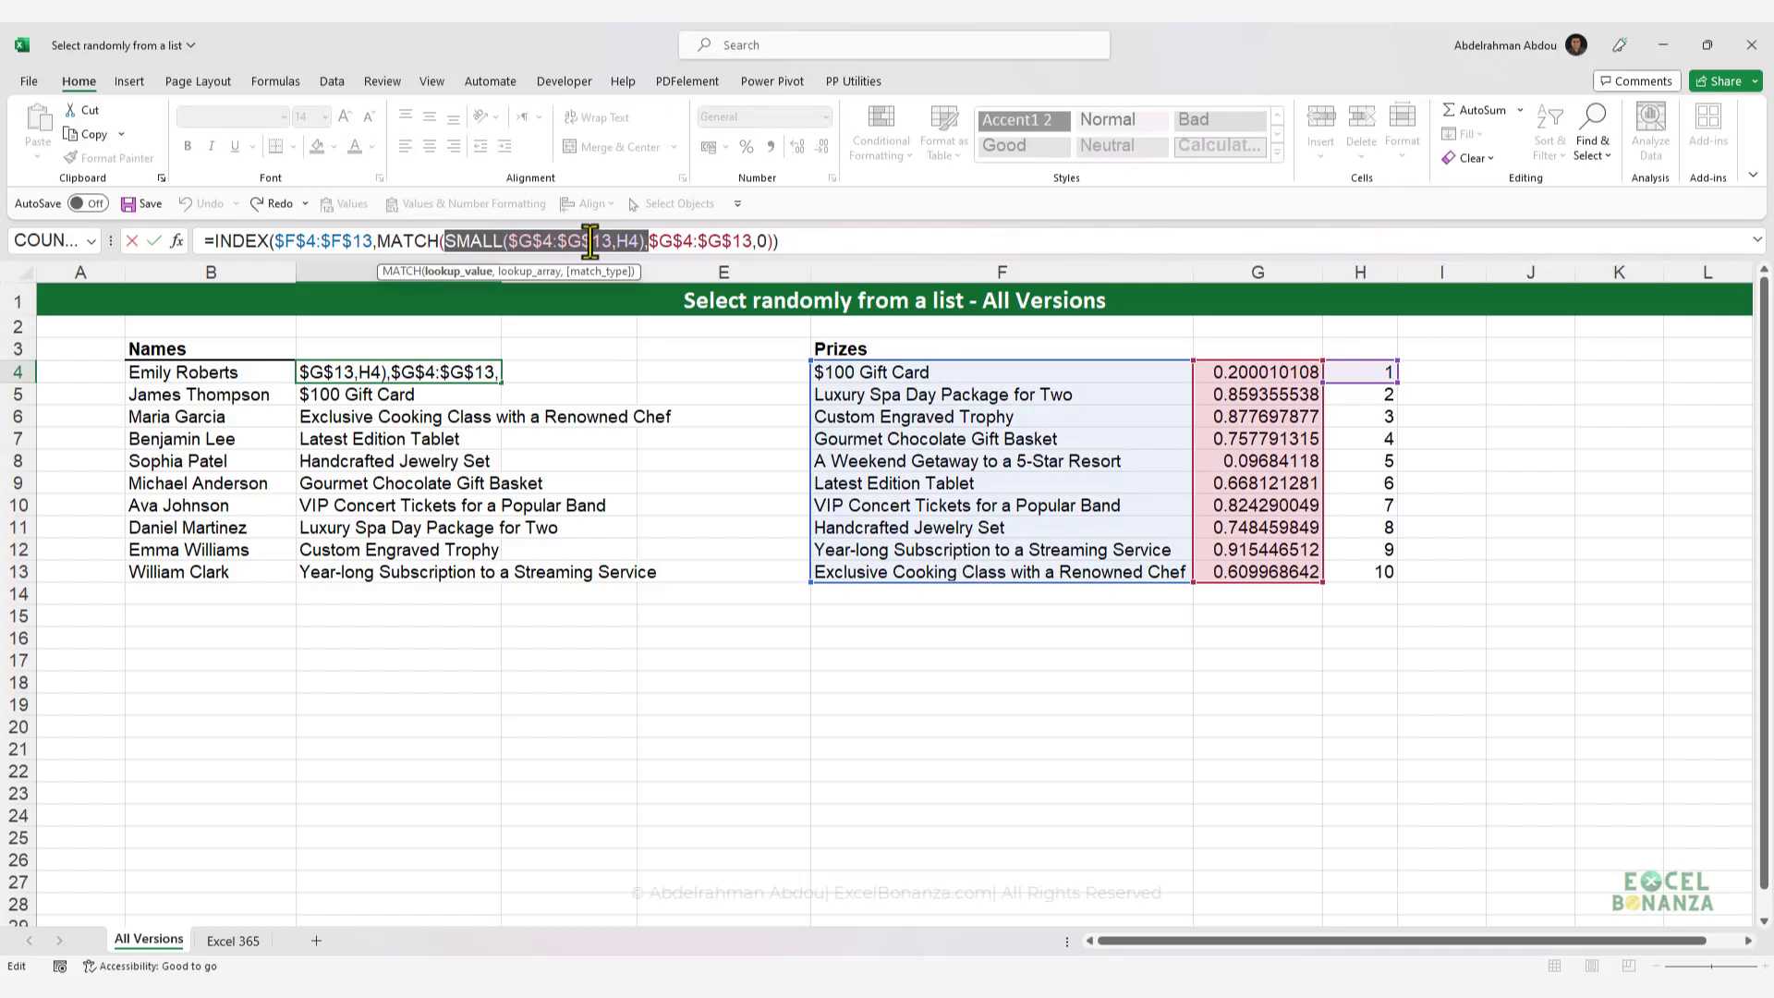
drag(646, 241, 446, 238)
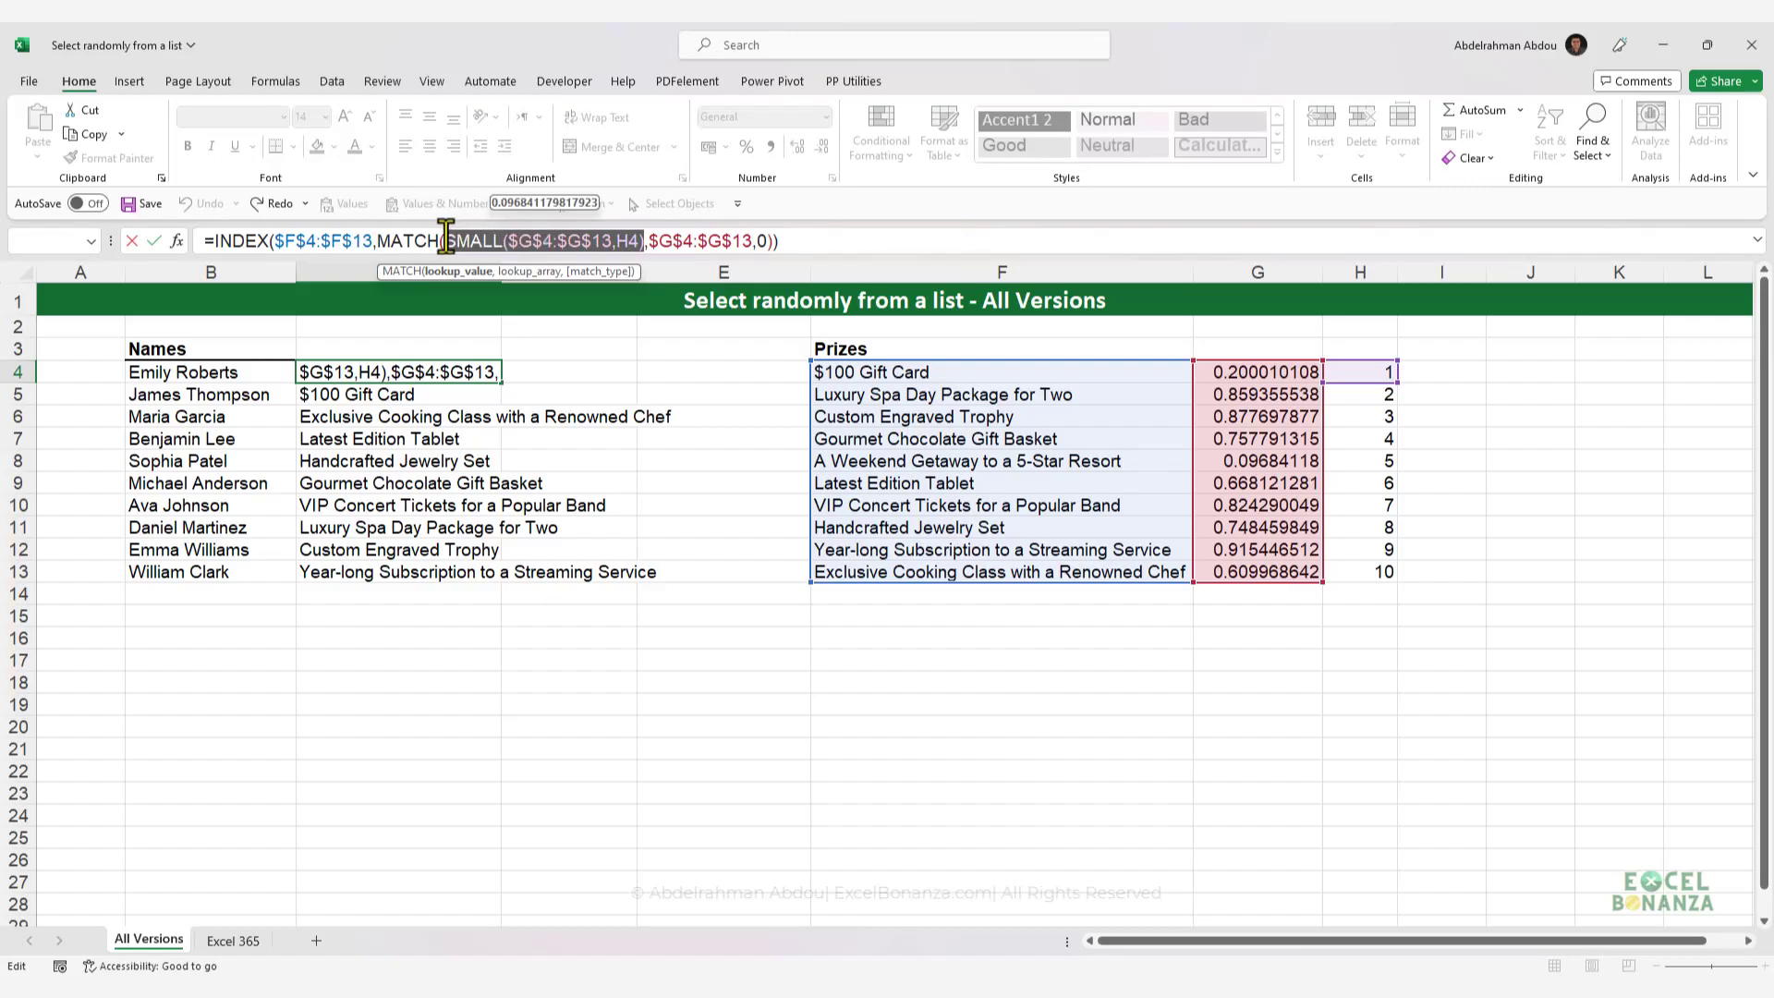
key(F9)
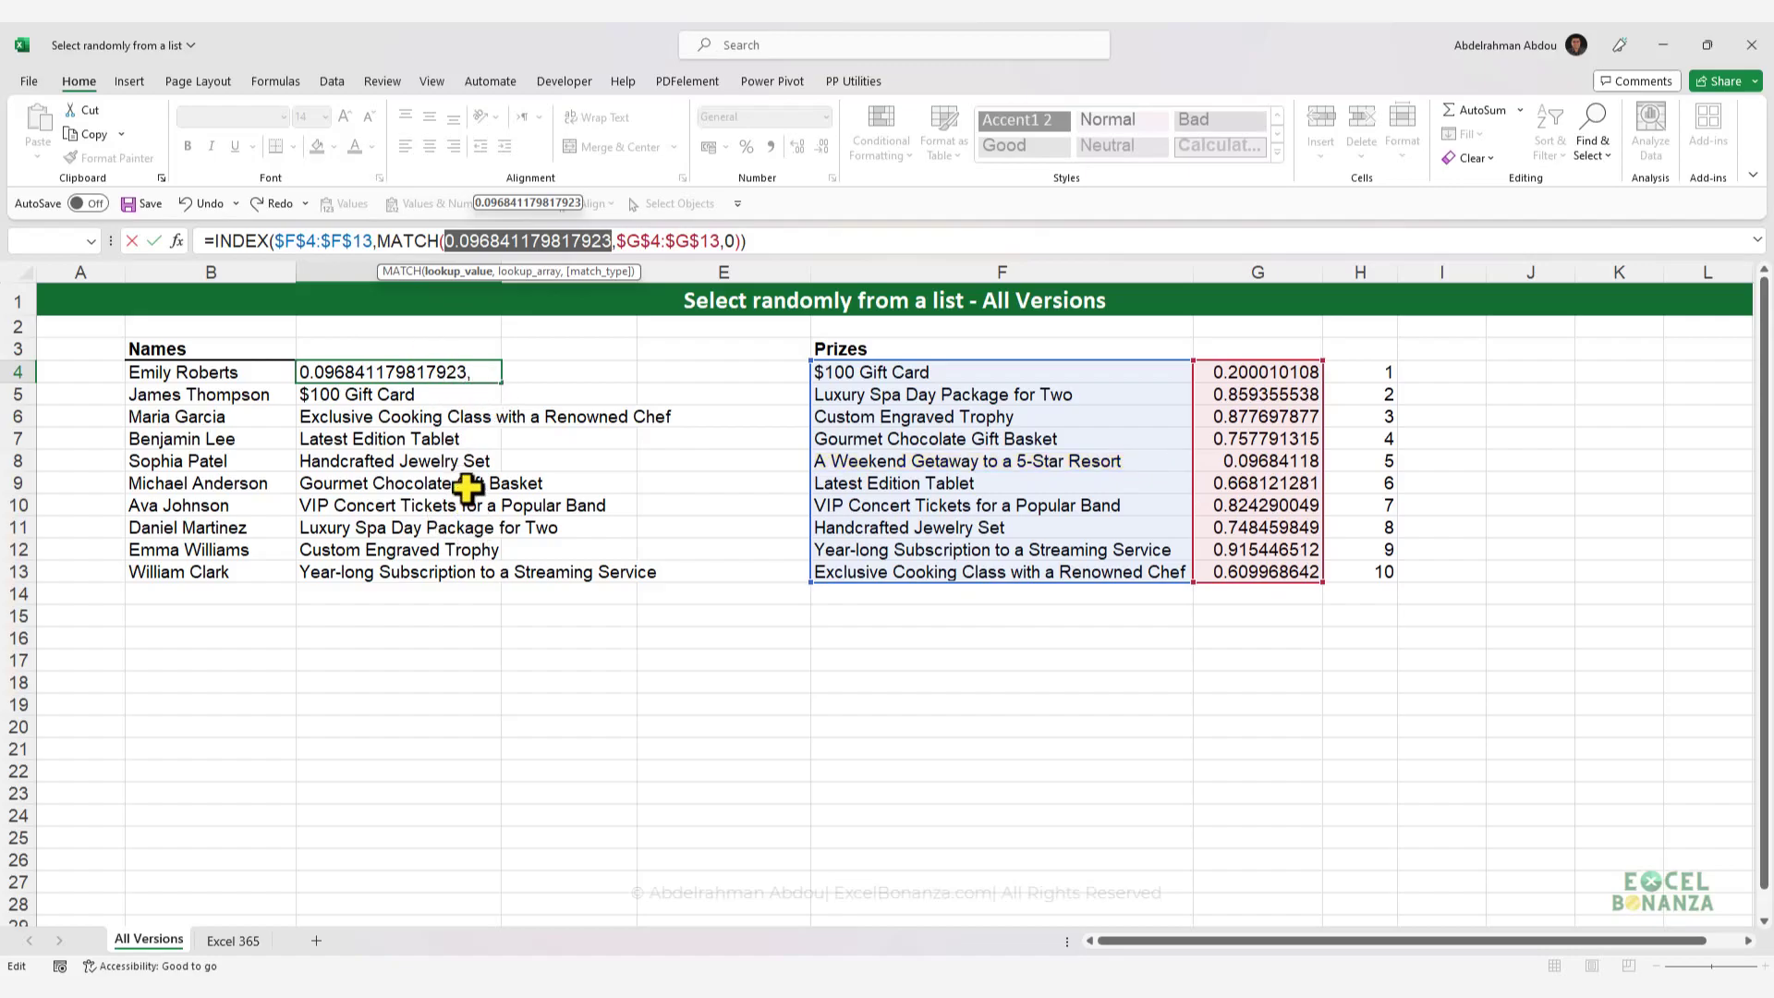
key(Escape)
click(413, 395)
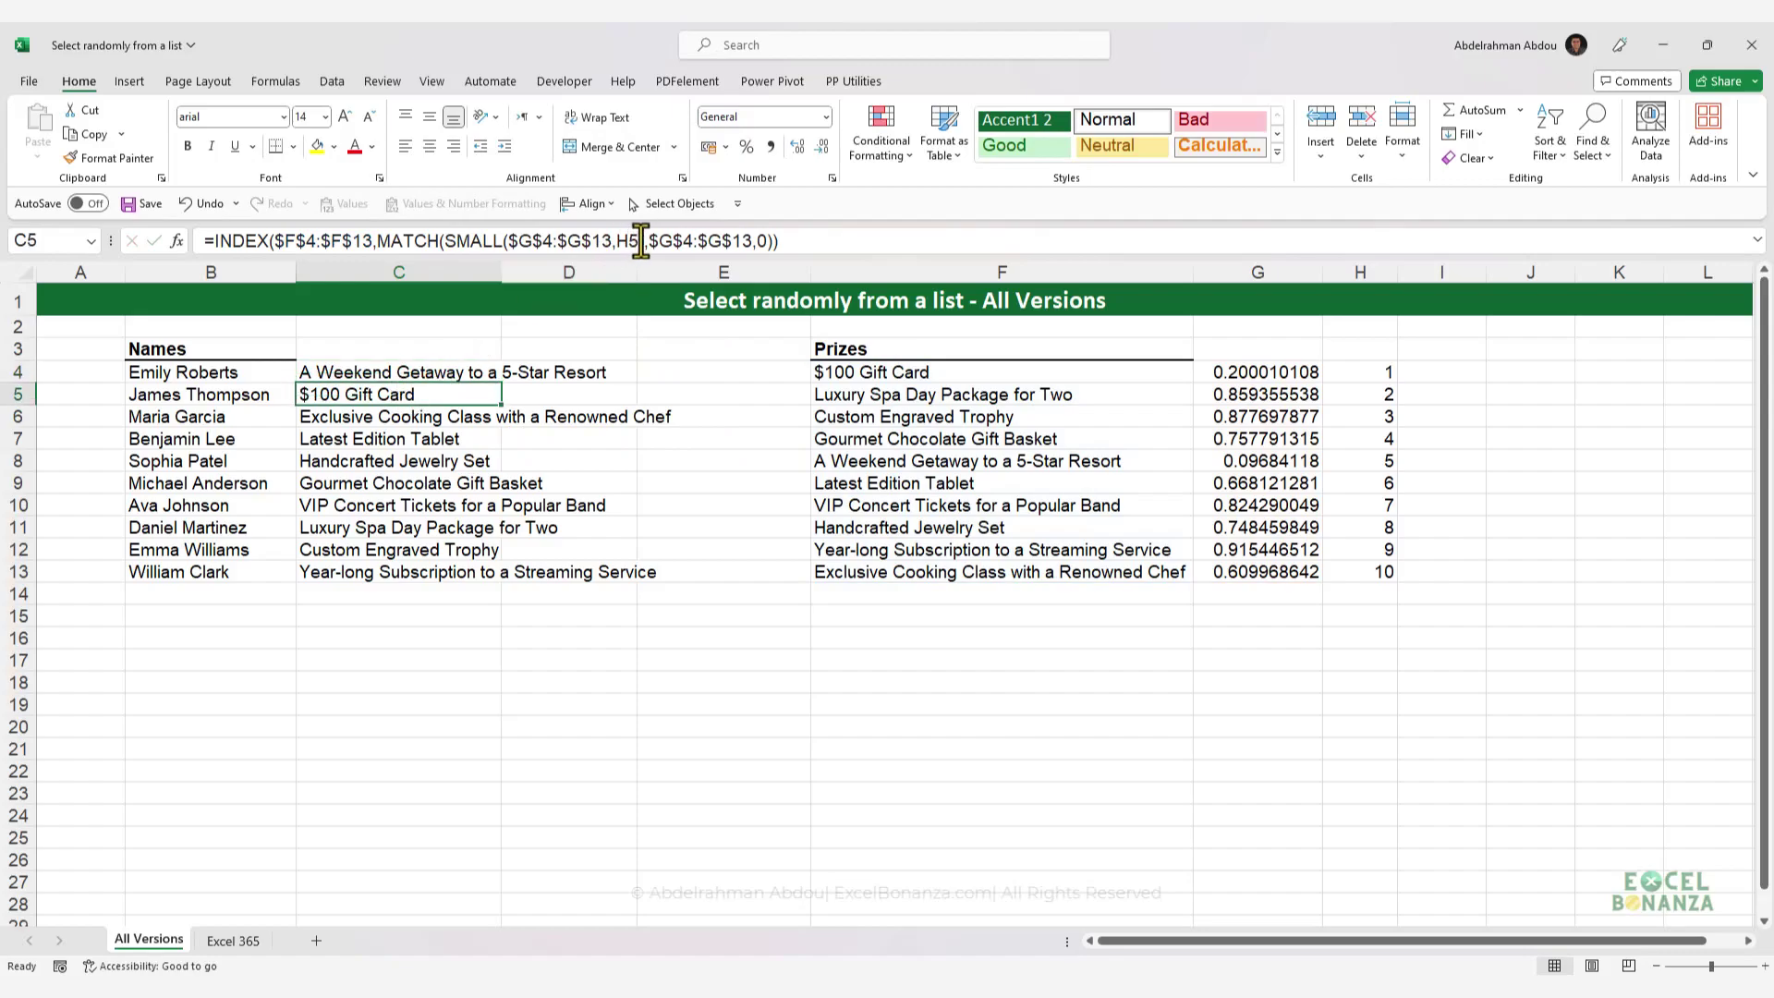
click(640, 240)
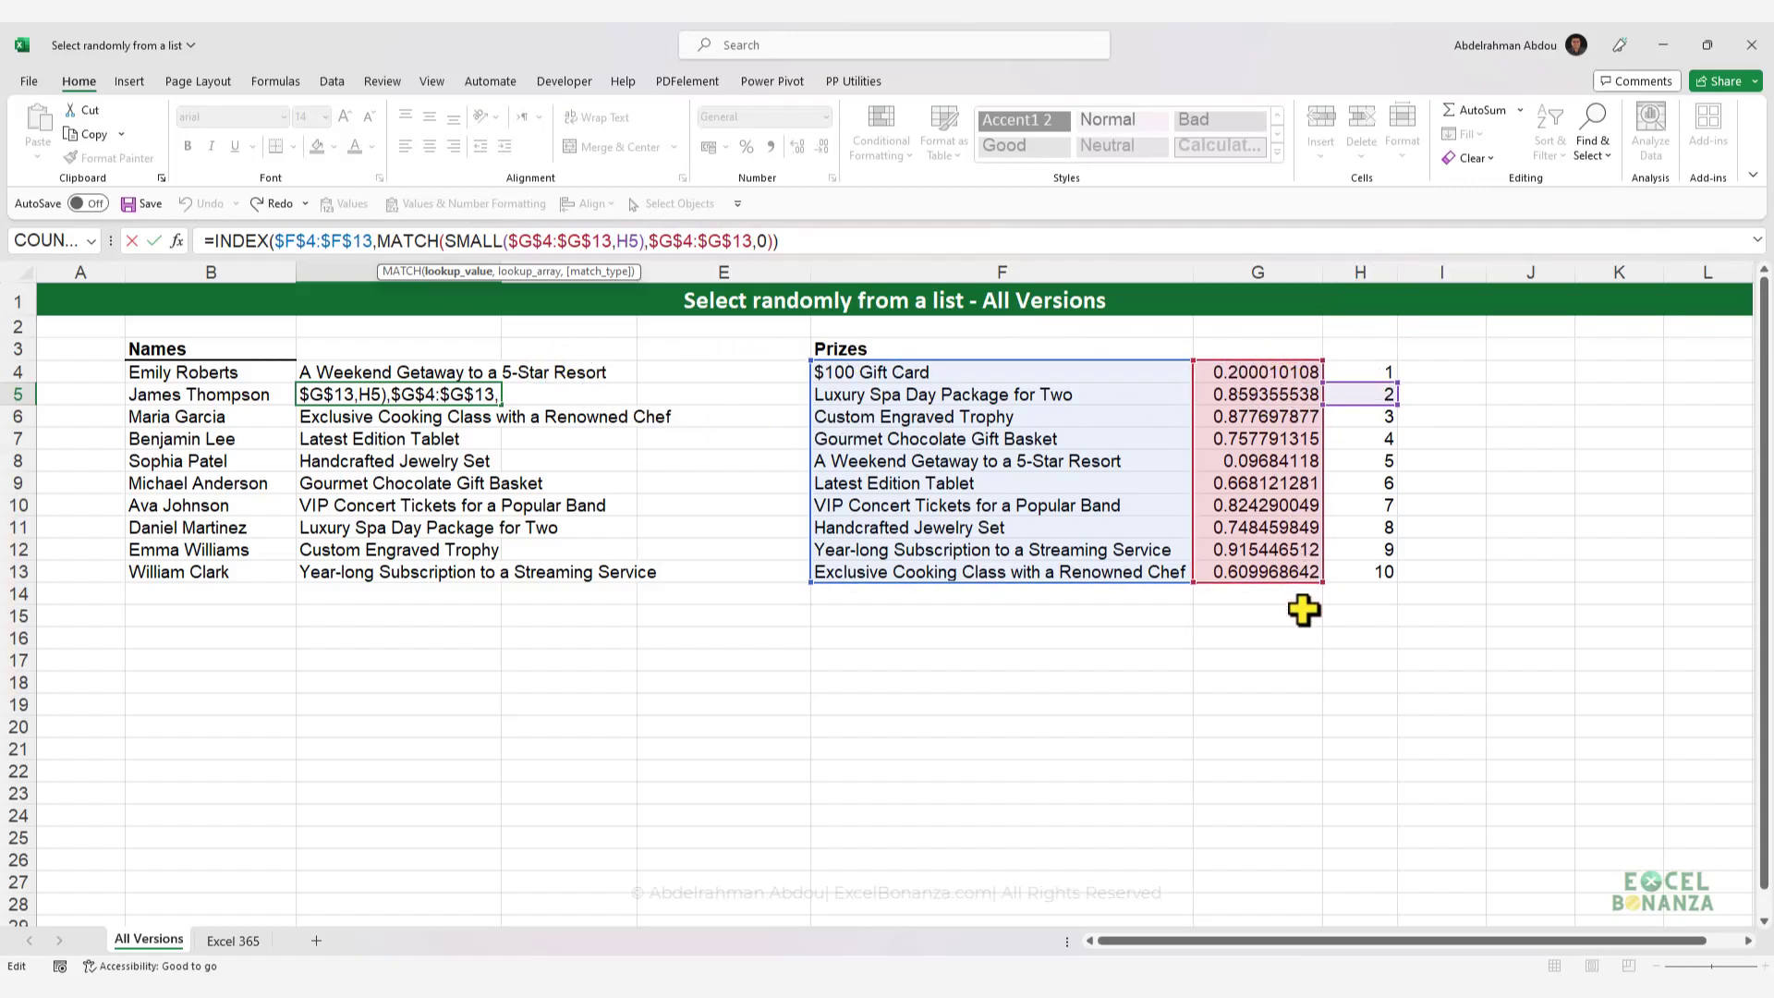
key(ctrl+Return)
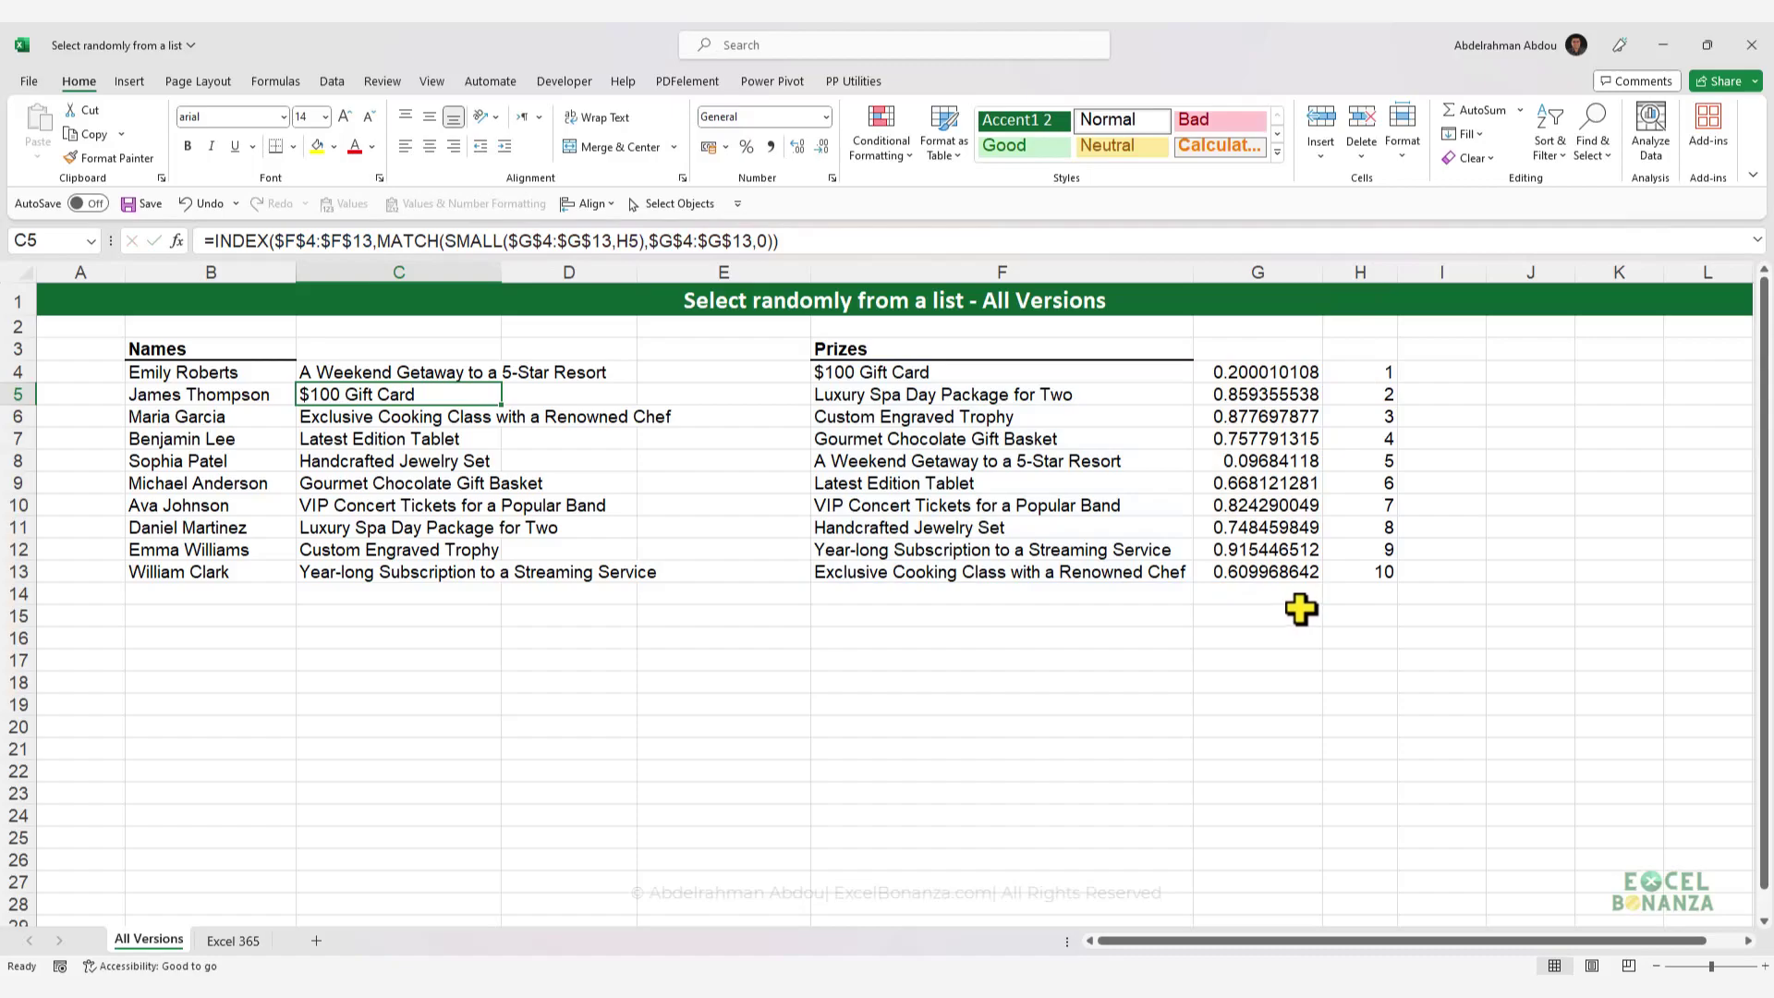
- Change SMALL's k argument in C4 from H4 to ROWS($4:4)
click(499, 373)
click(638, 242)
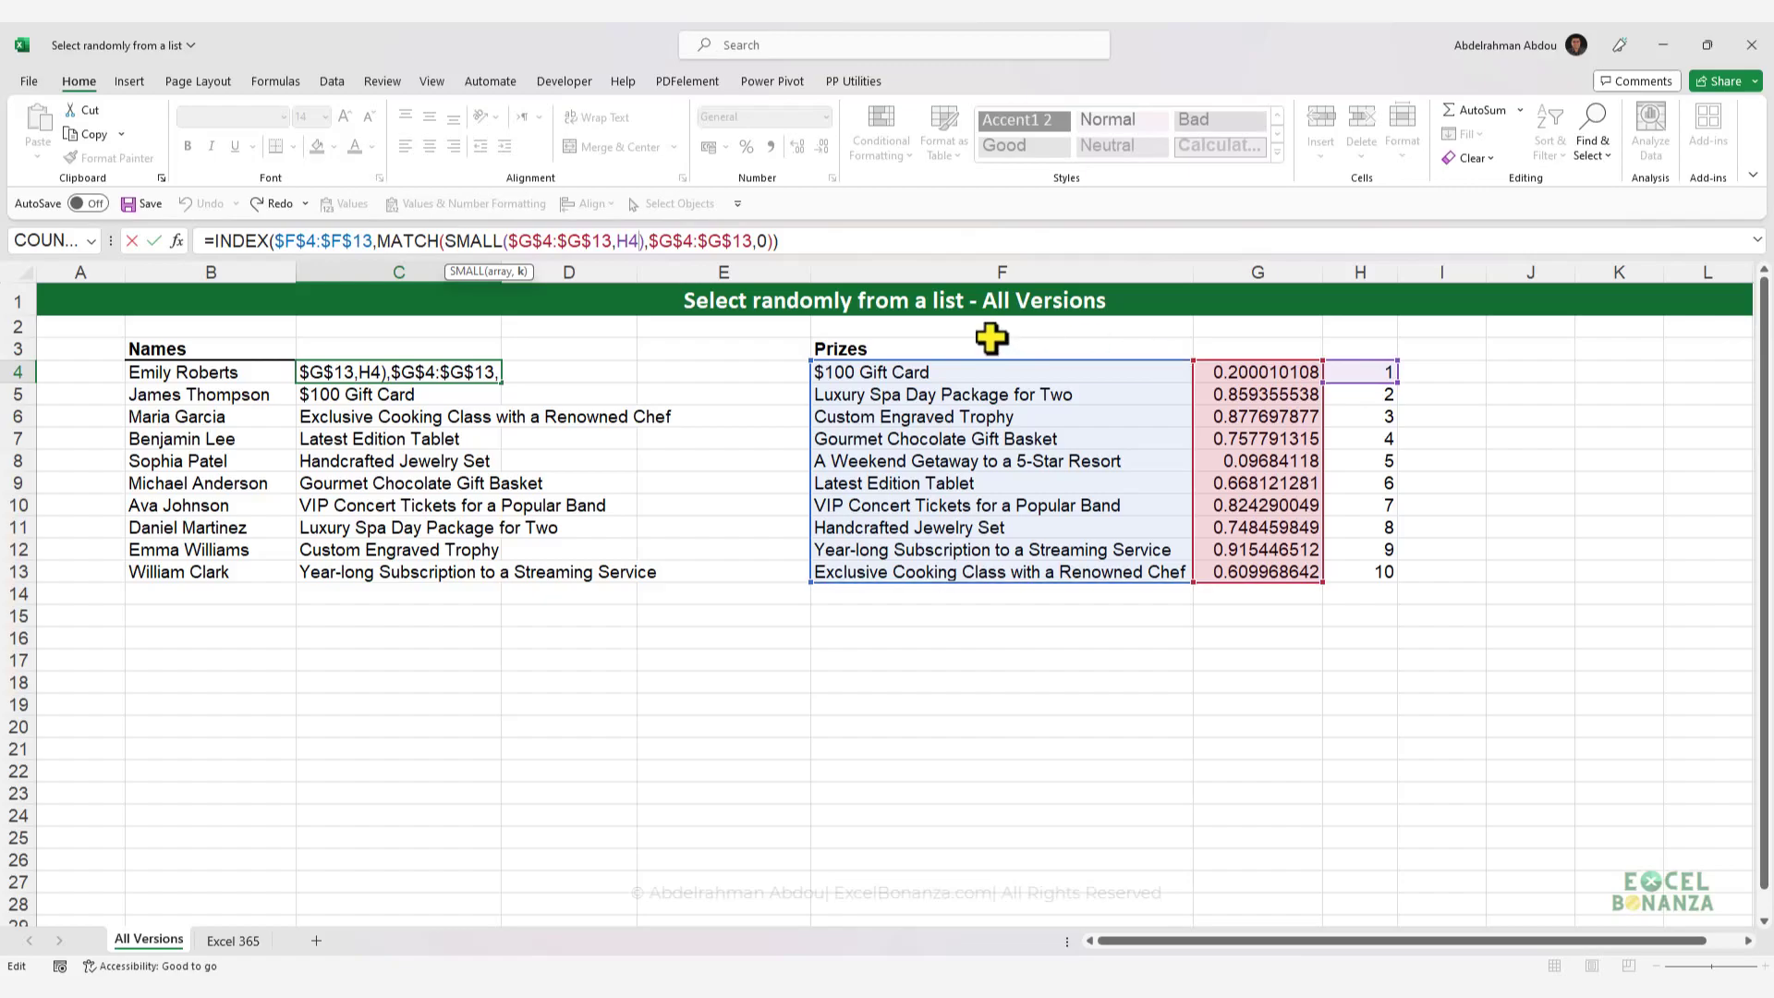
key(BackSpace)
key(BackSpace)
text(rows)
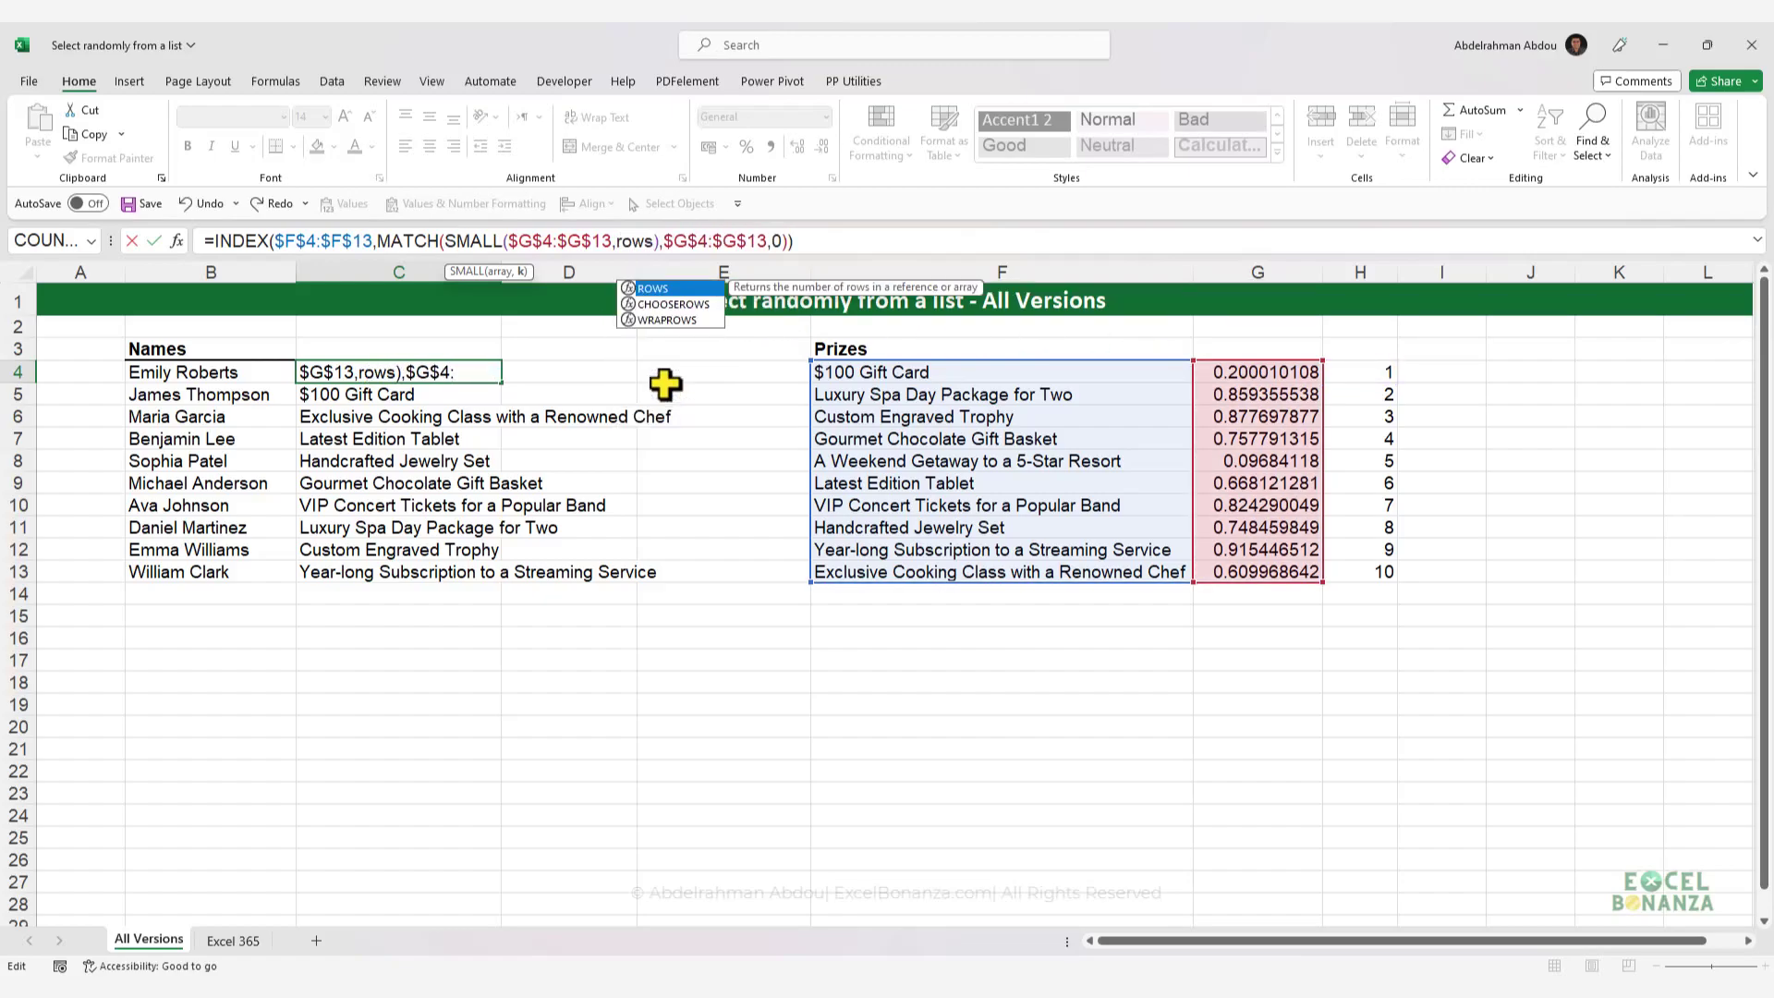
key(Tab)
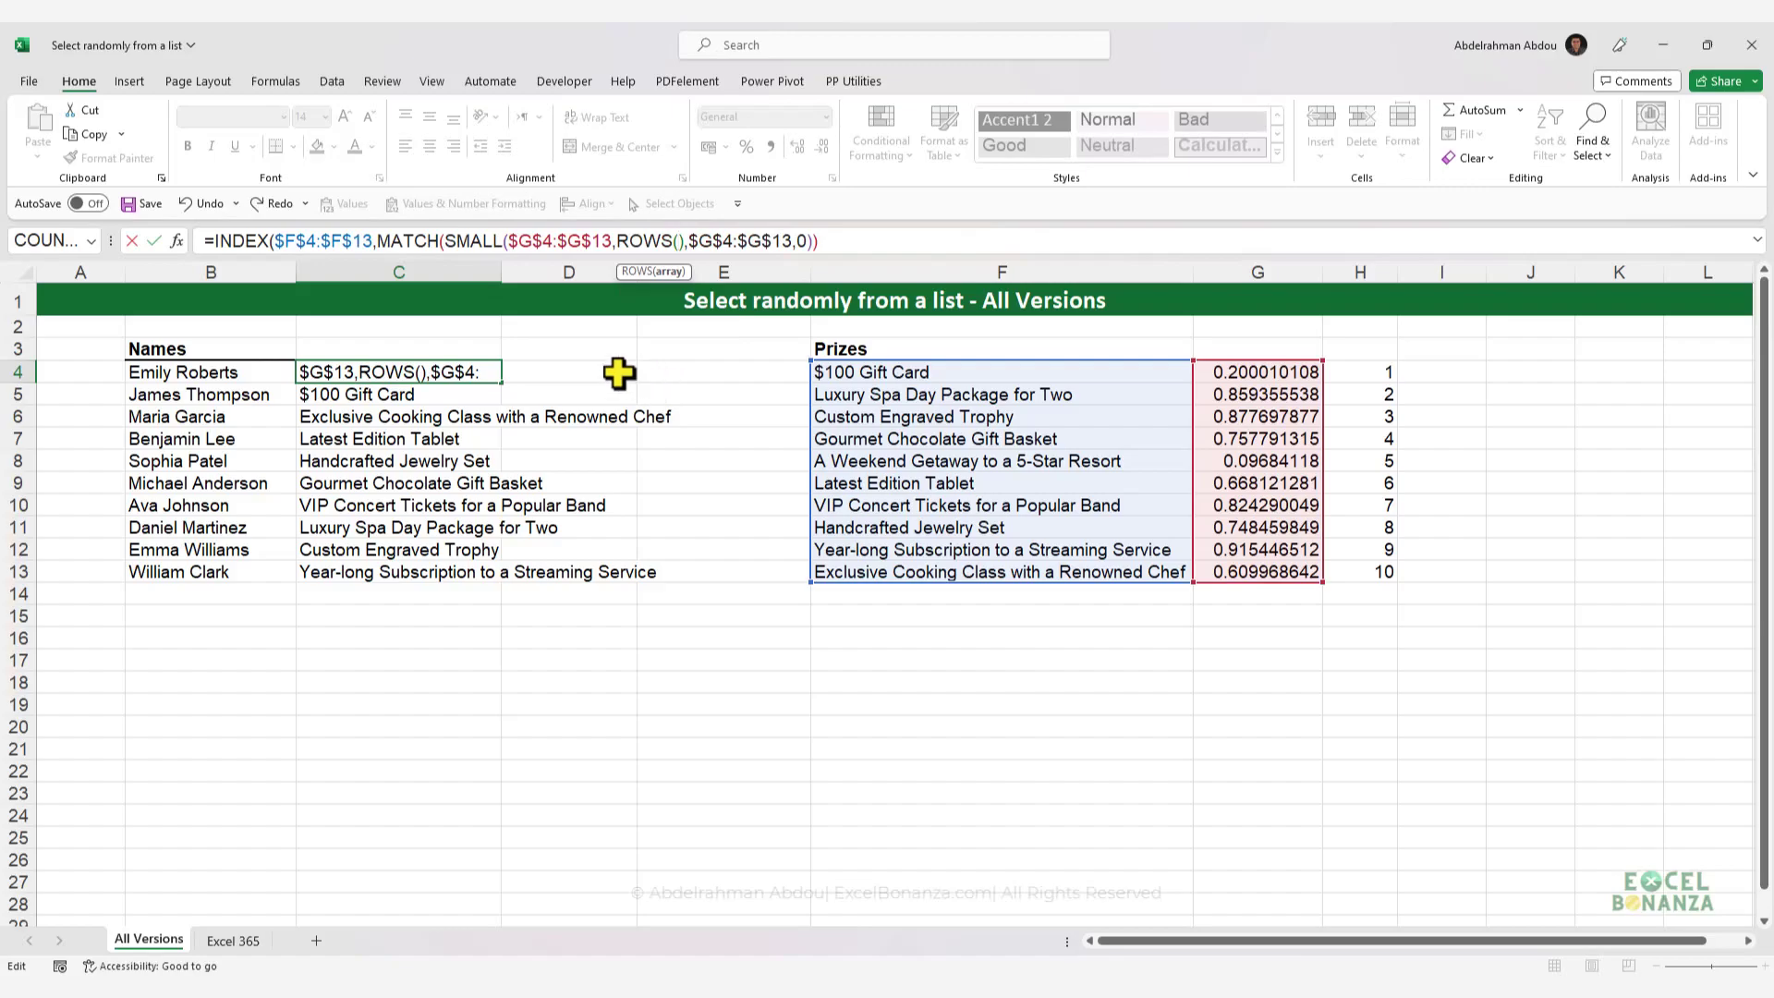
click(16, 372)
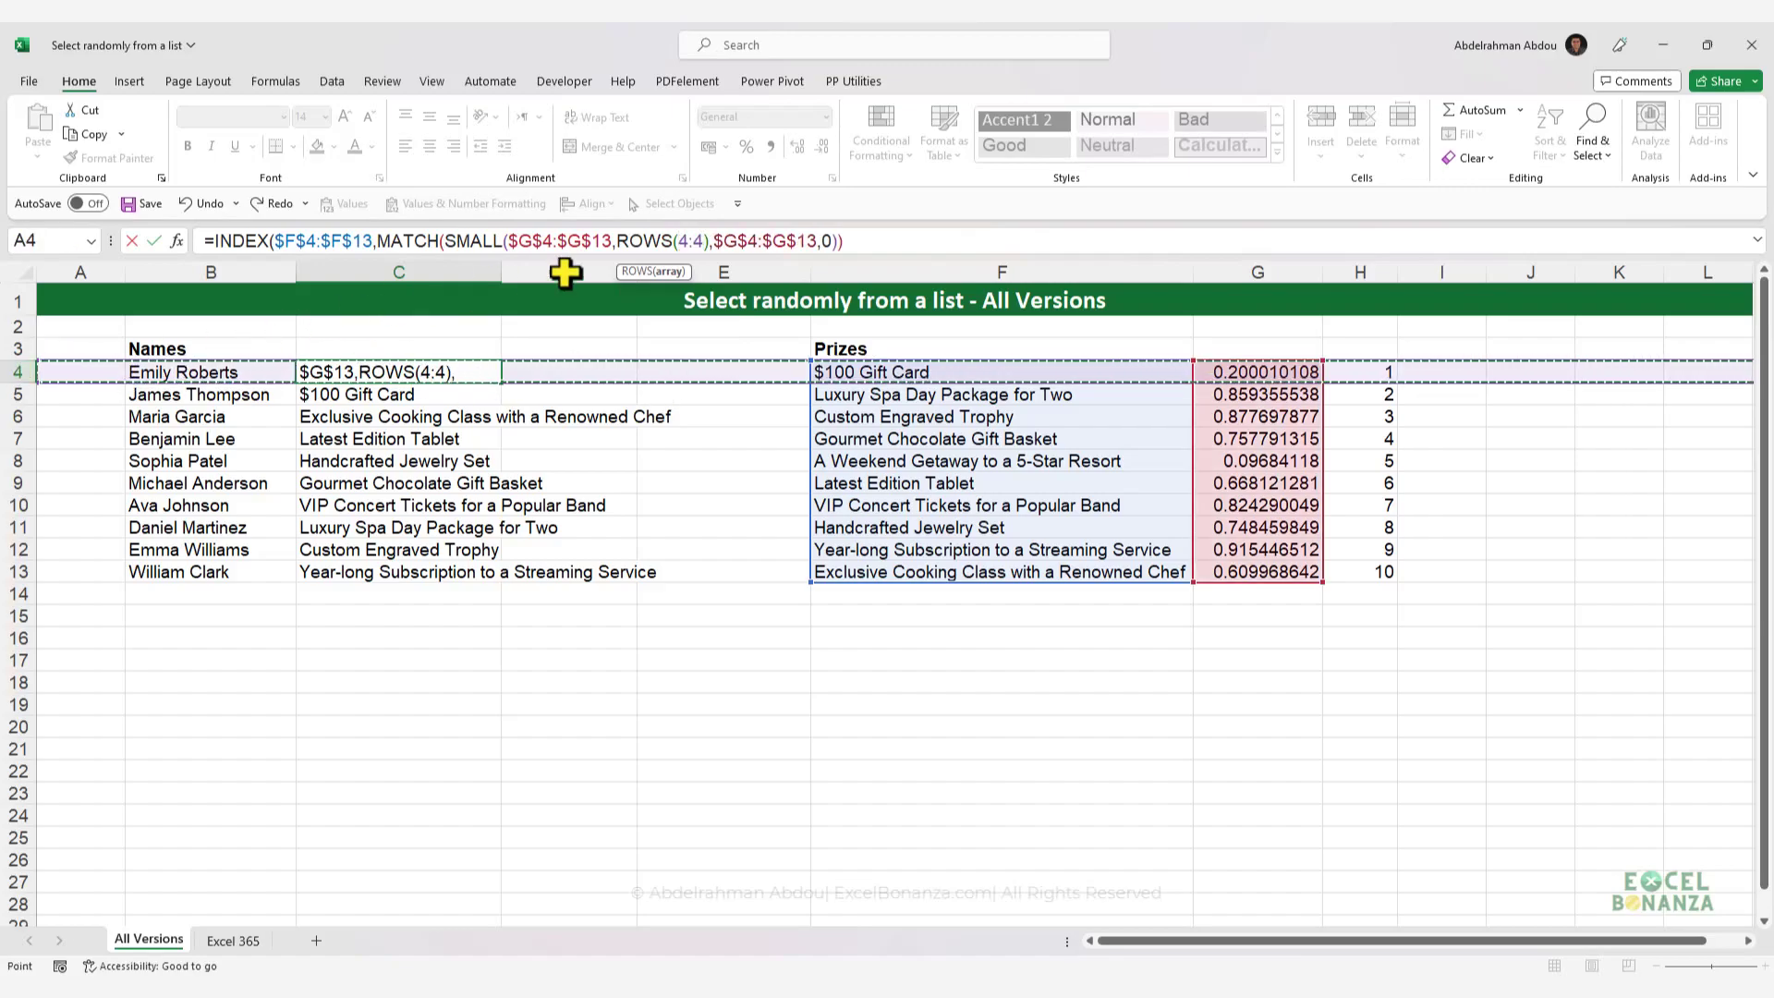
click(681, 238)
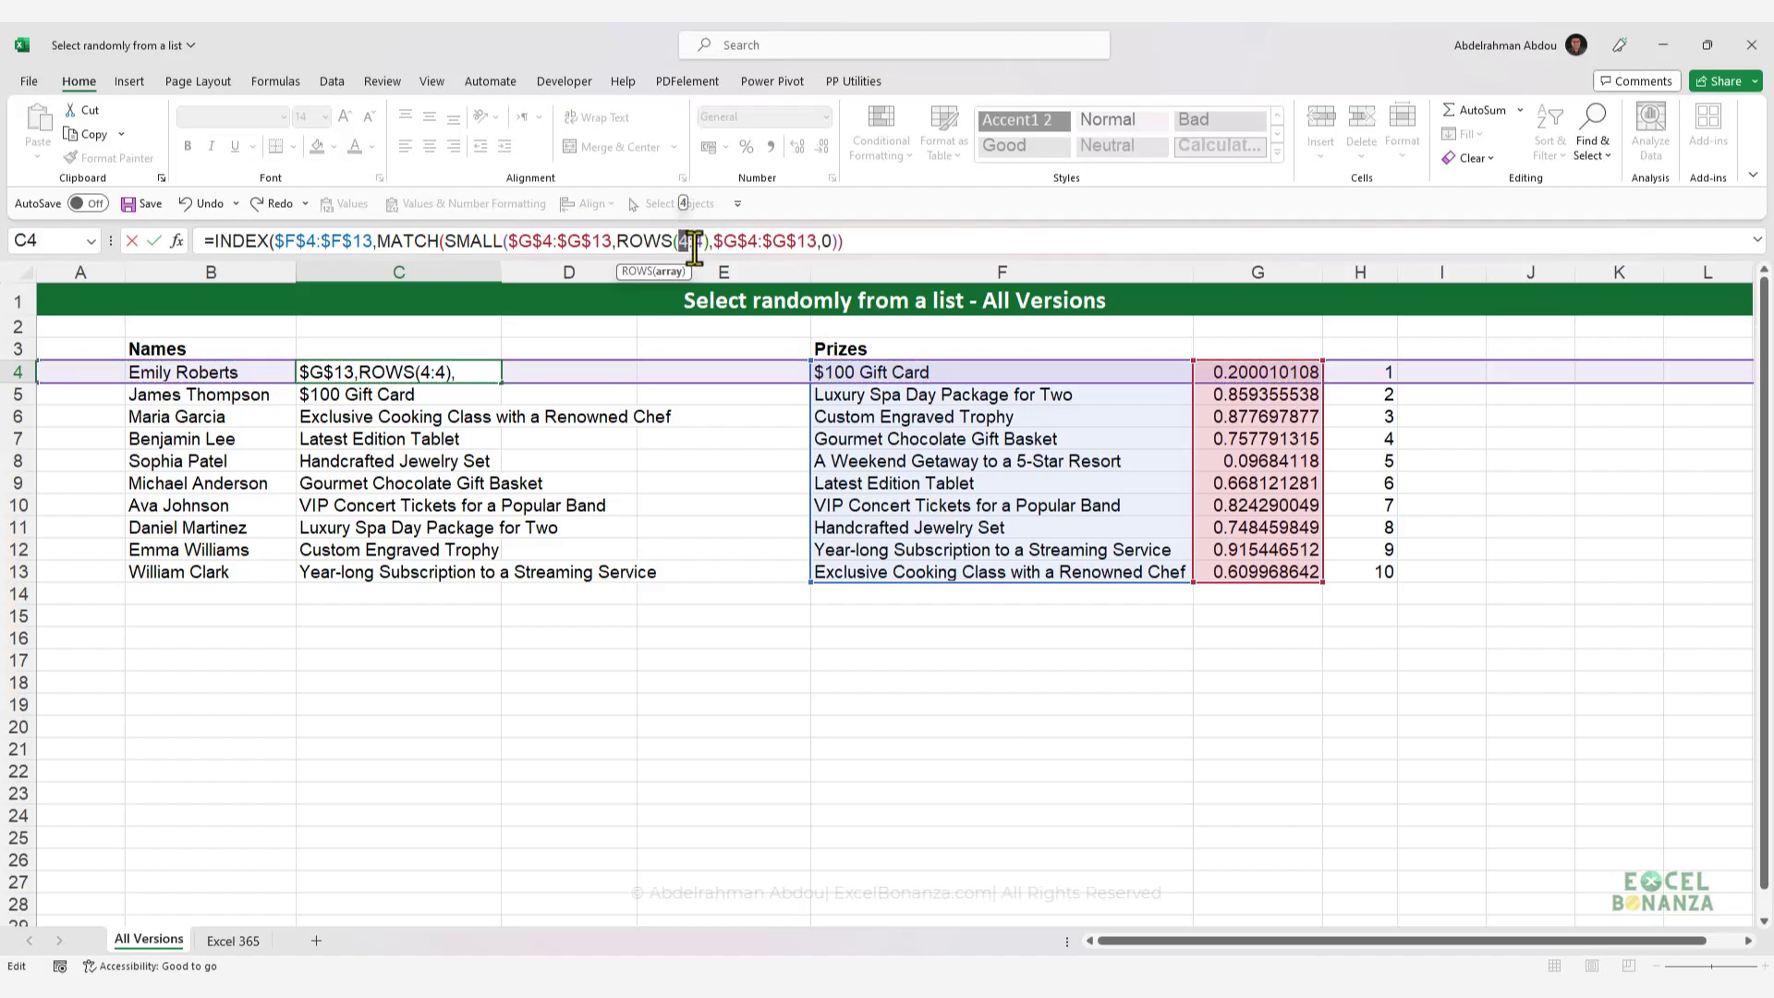
key(F4)
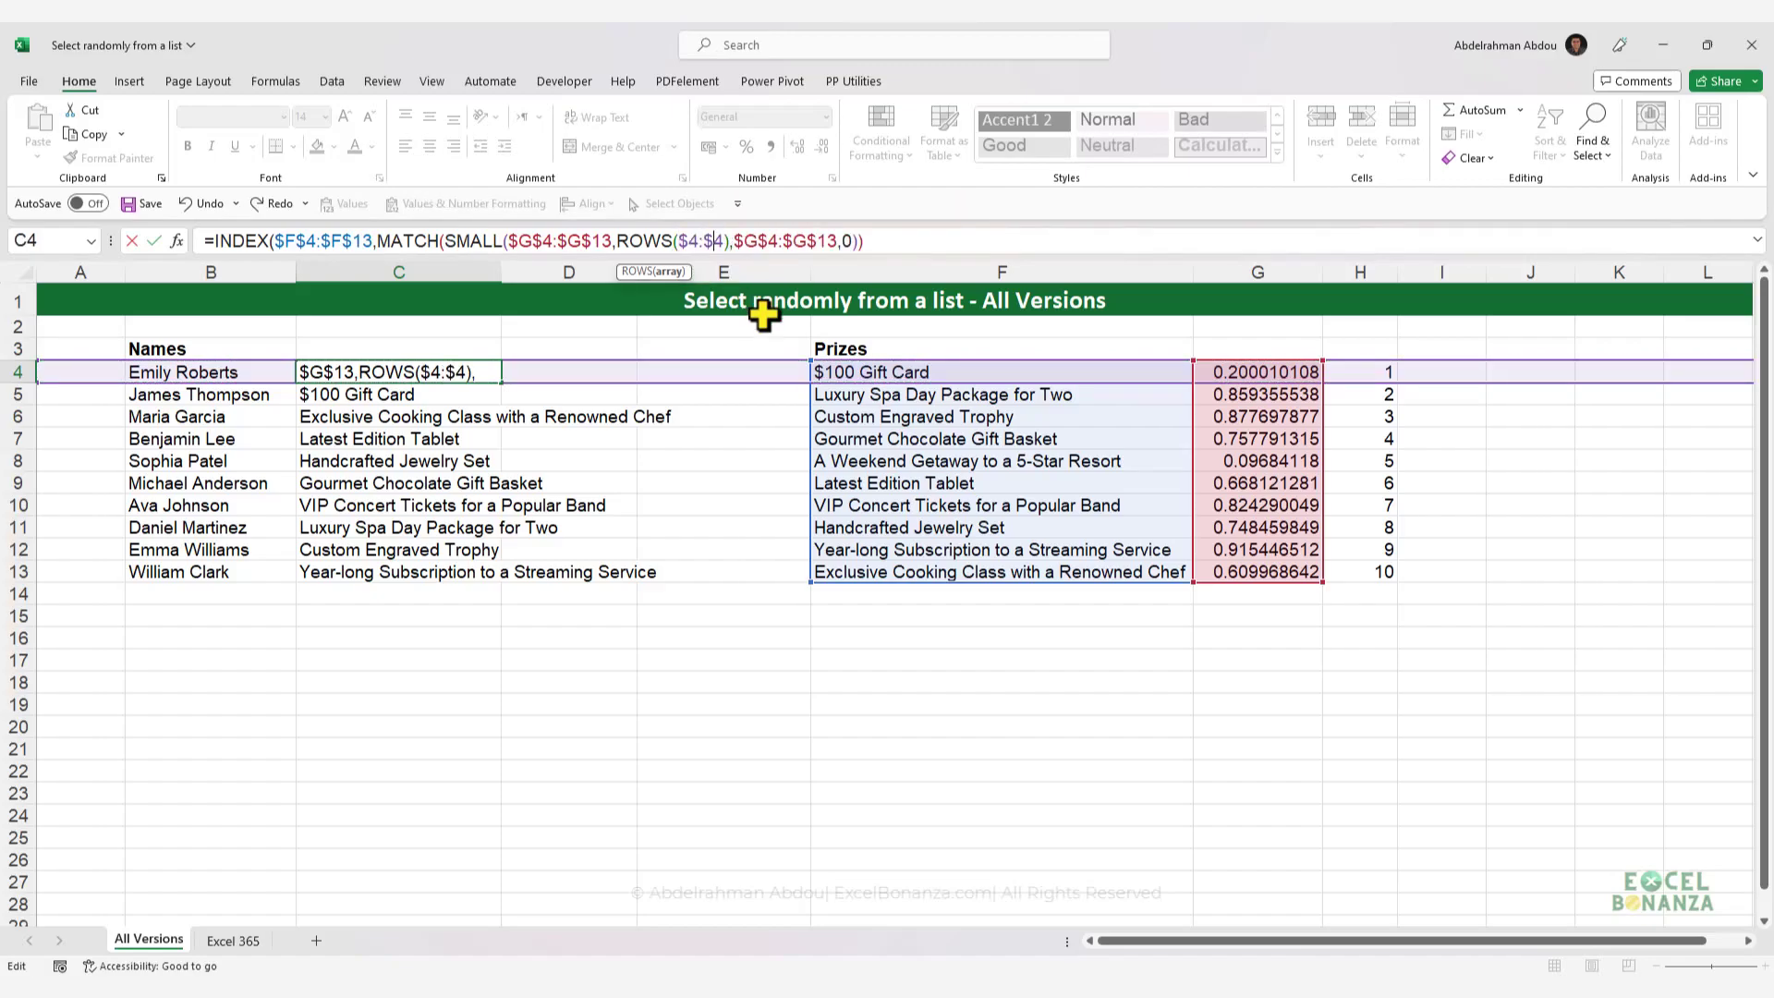
key(BackSpace)
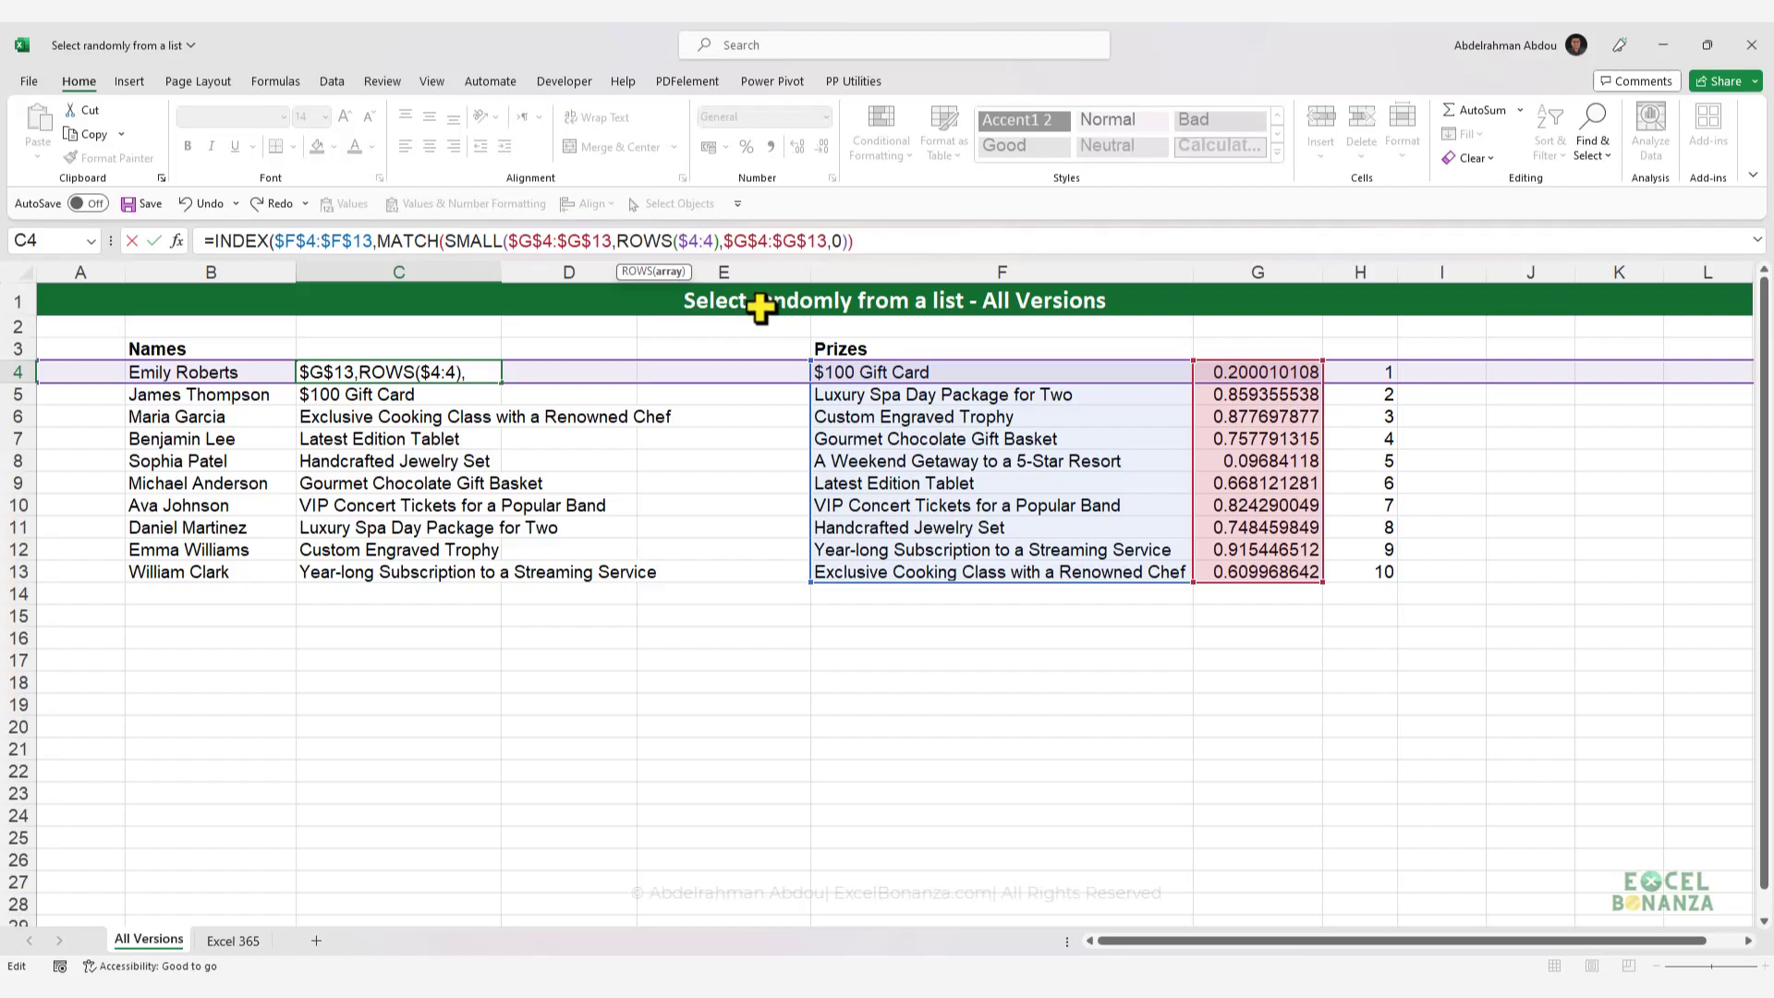
text())
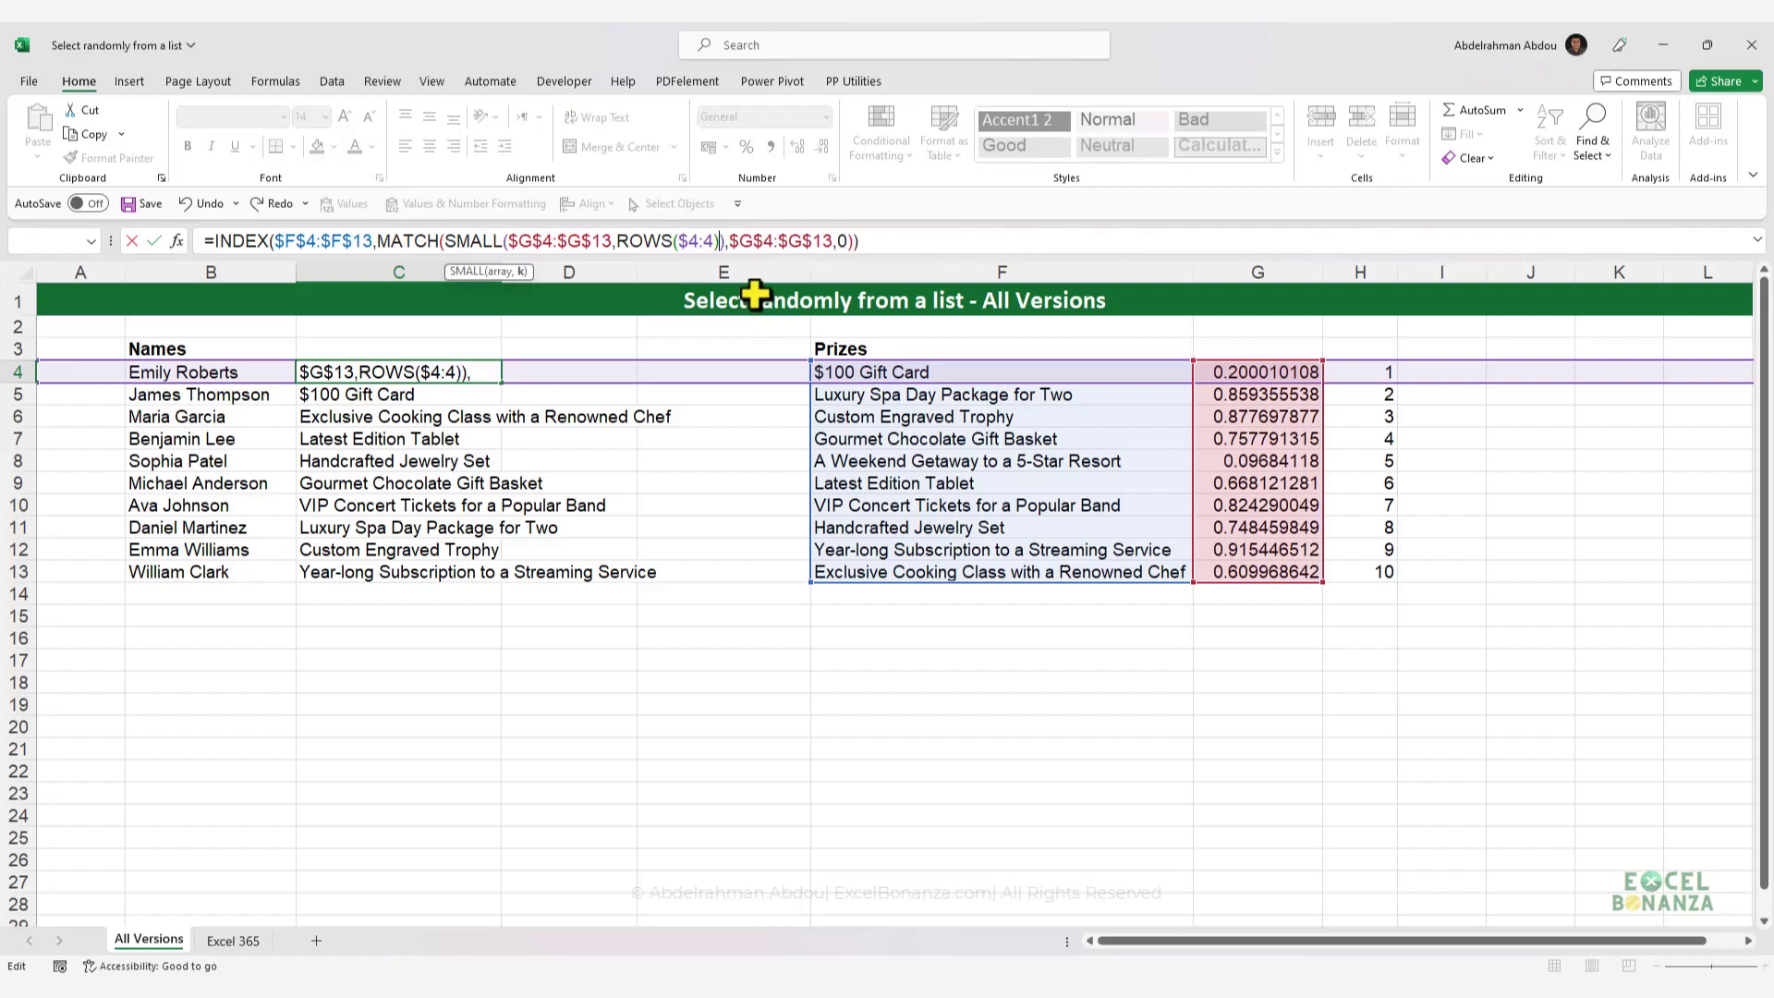
key(Return)
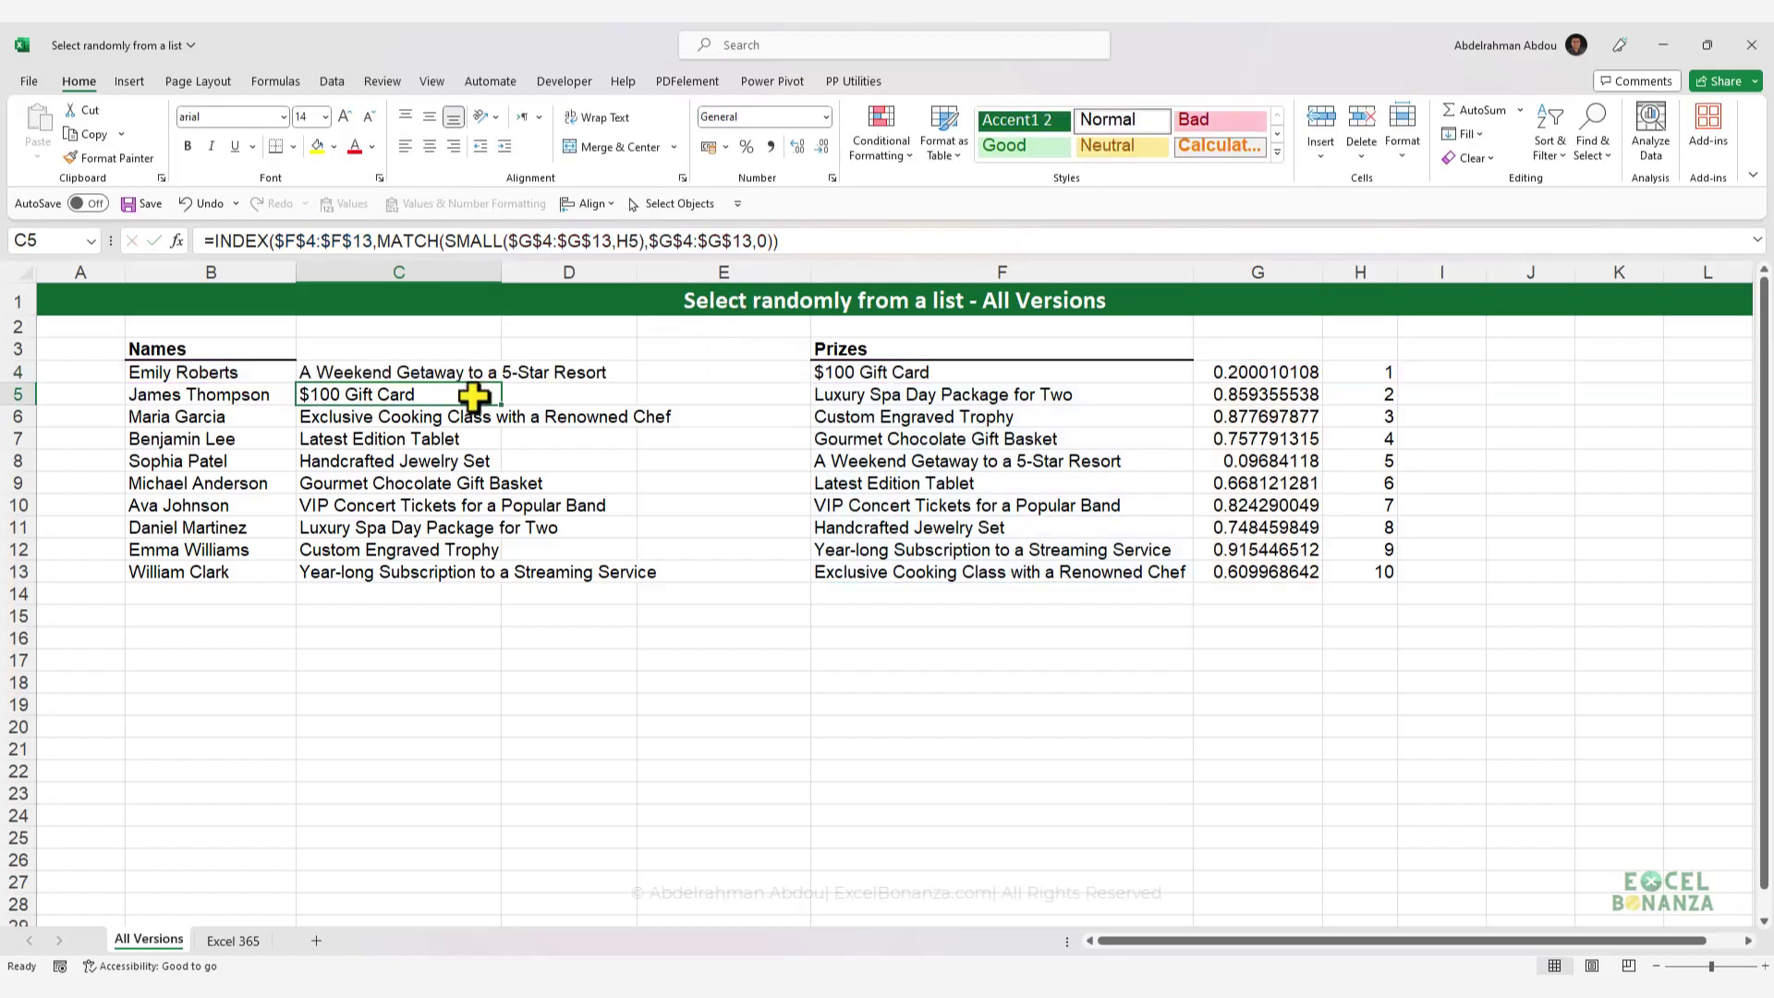
- Fill the updated formula down to C13 and review the C4 formula
click(476, 372)
drag(500, 382, 480, 591)
click(449, 459)
click(462, 374)
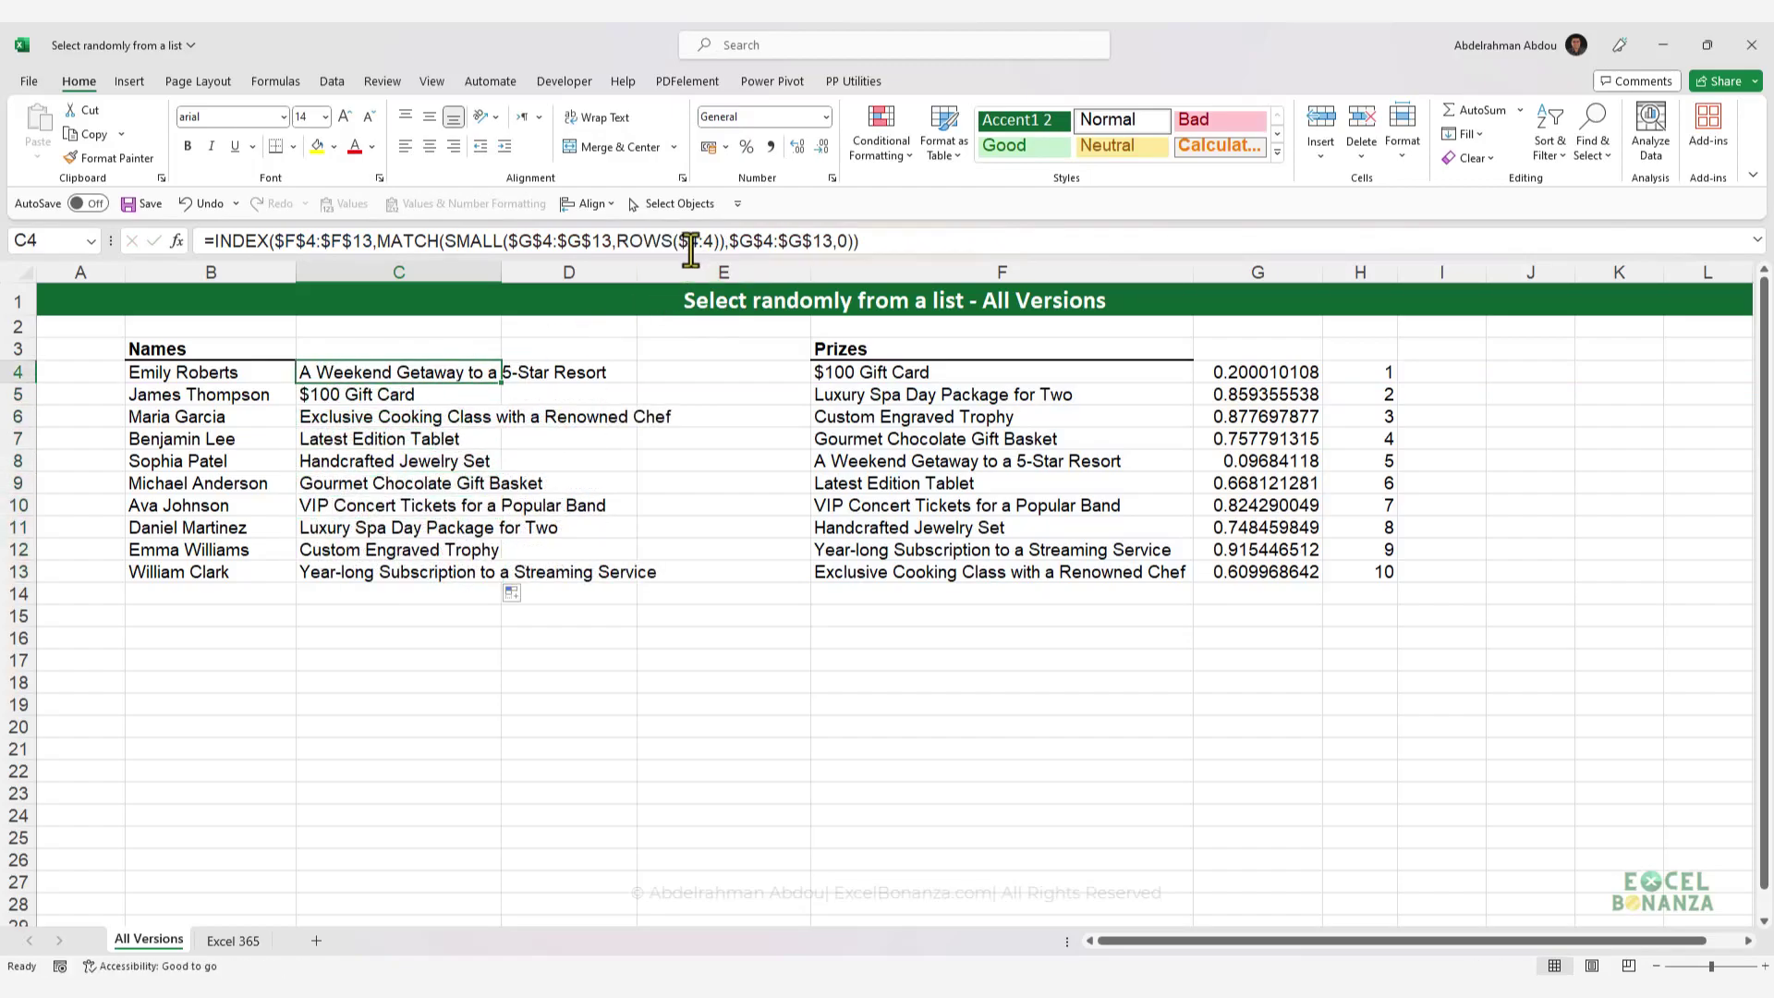
click(721, 242)
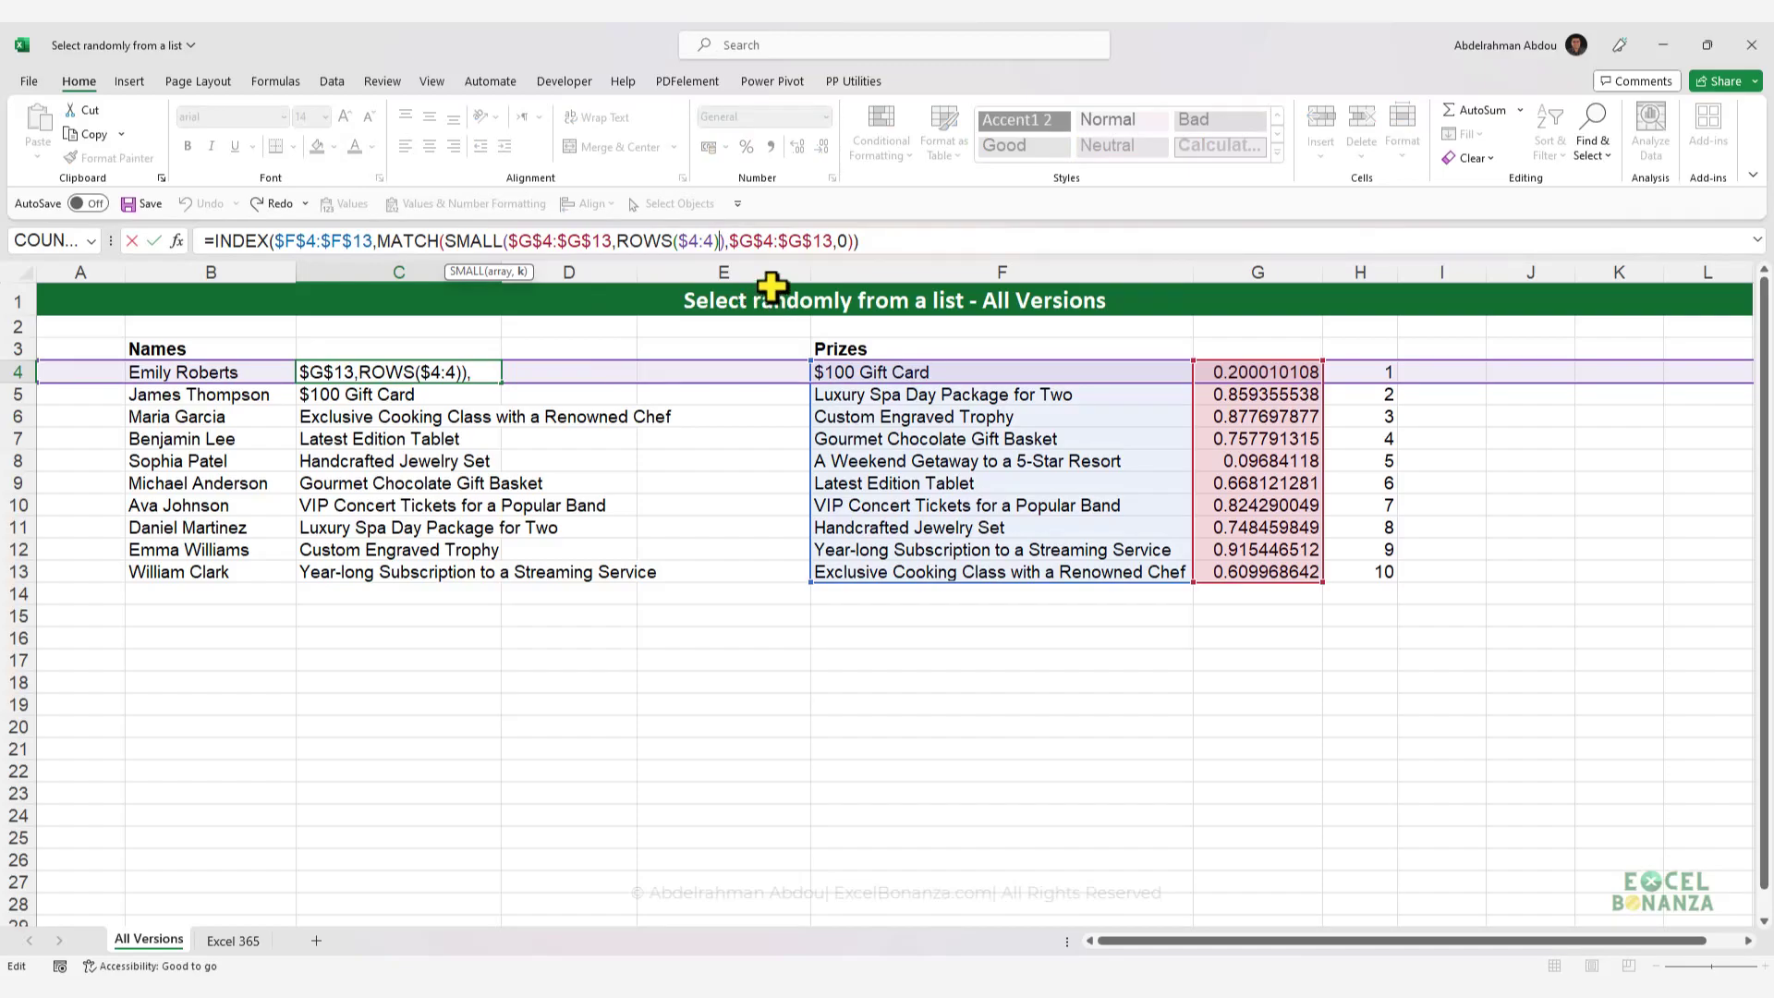
key(Escape)
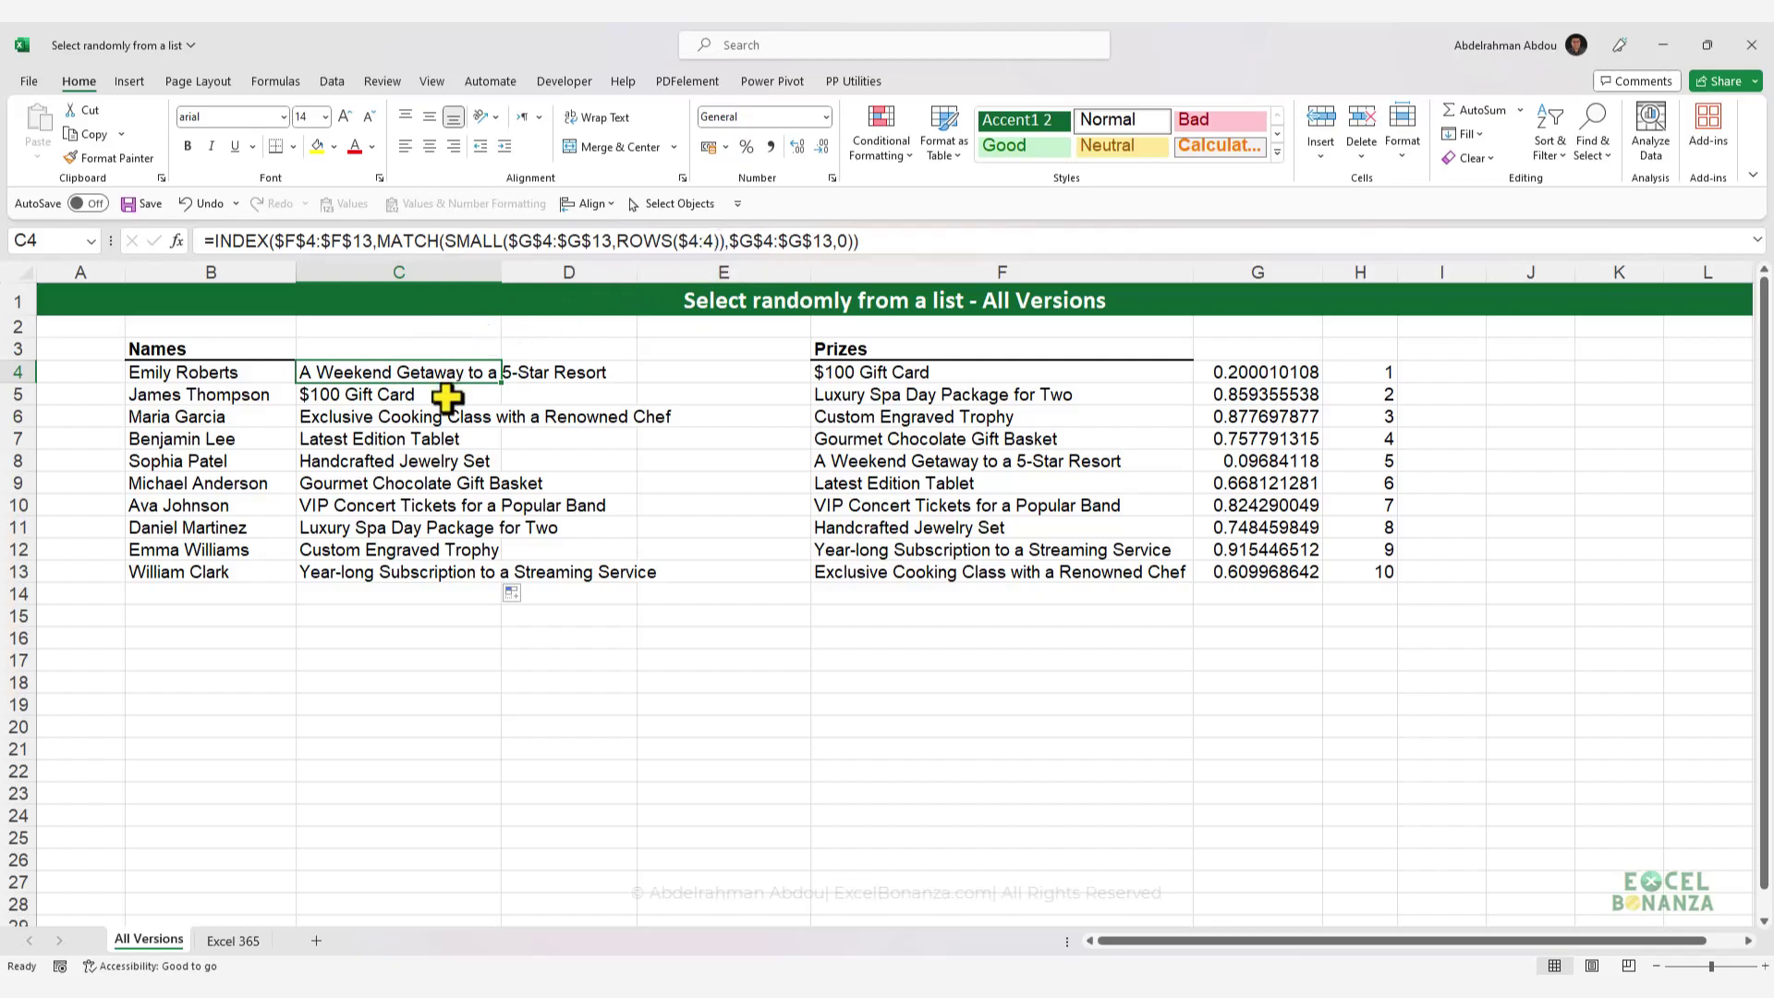
- Check the expanding ROWS ranges, such as ROWS($4:5), in the C5, C6 and C7 formulas
click(445, 397)
key(Up)
click(448, 396)
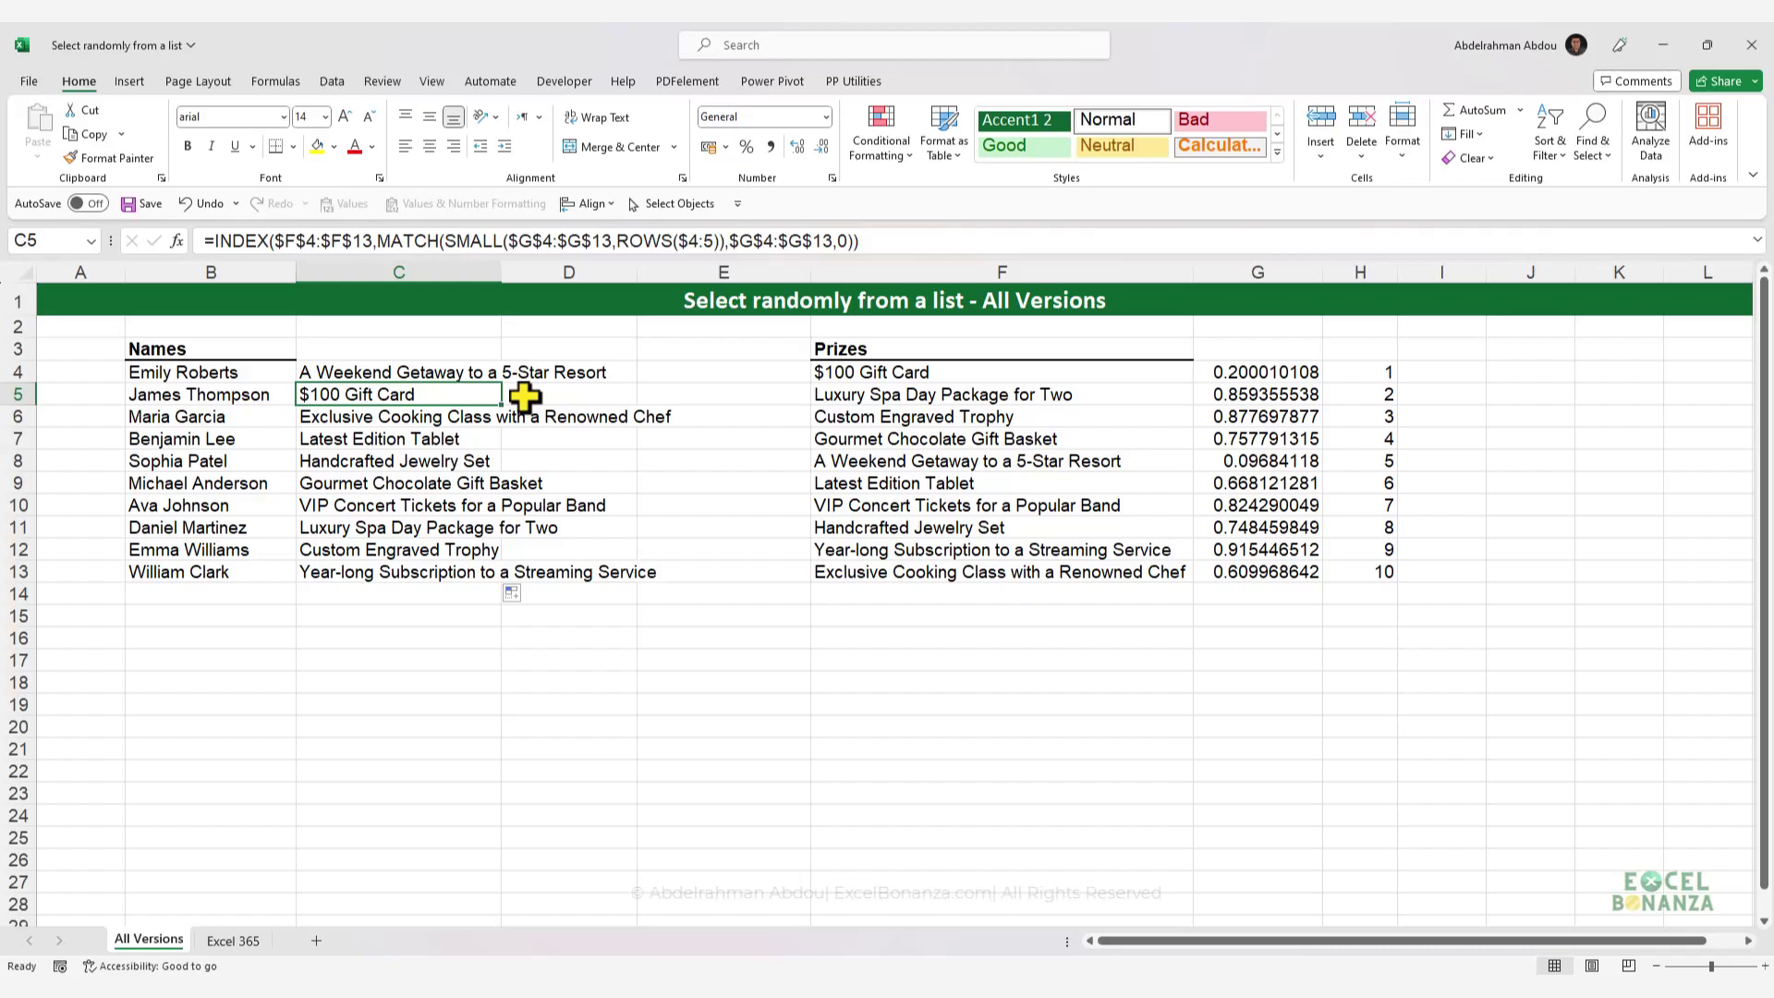
click(456, 412)
click(443, 392)
click(445, 417)
click(418, 440)
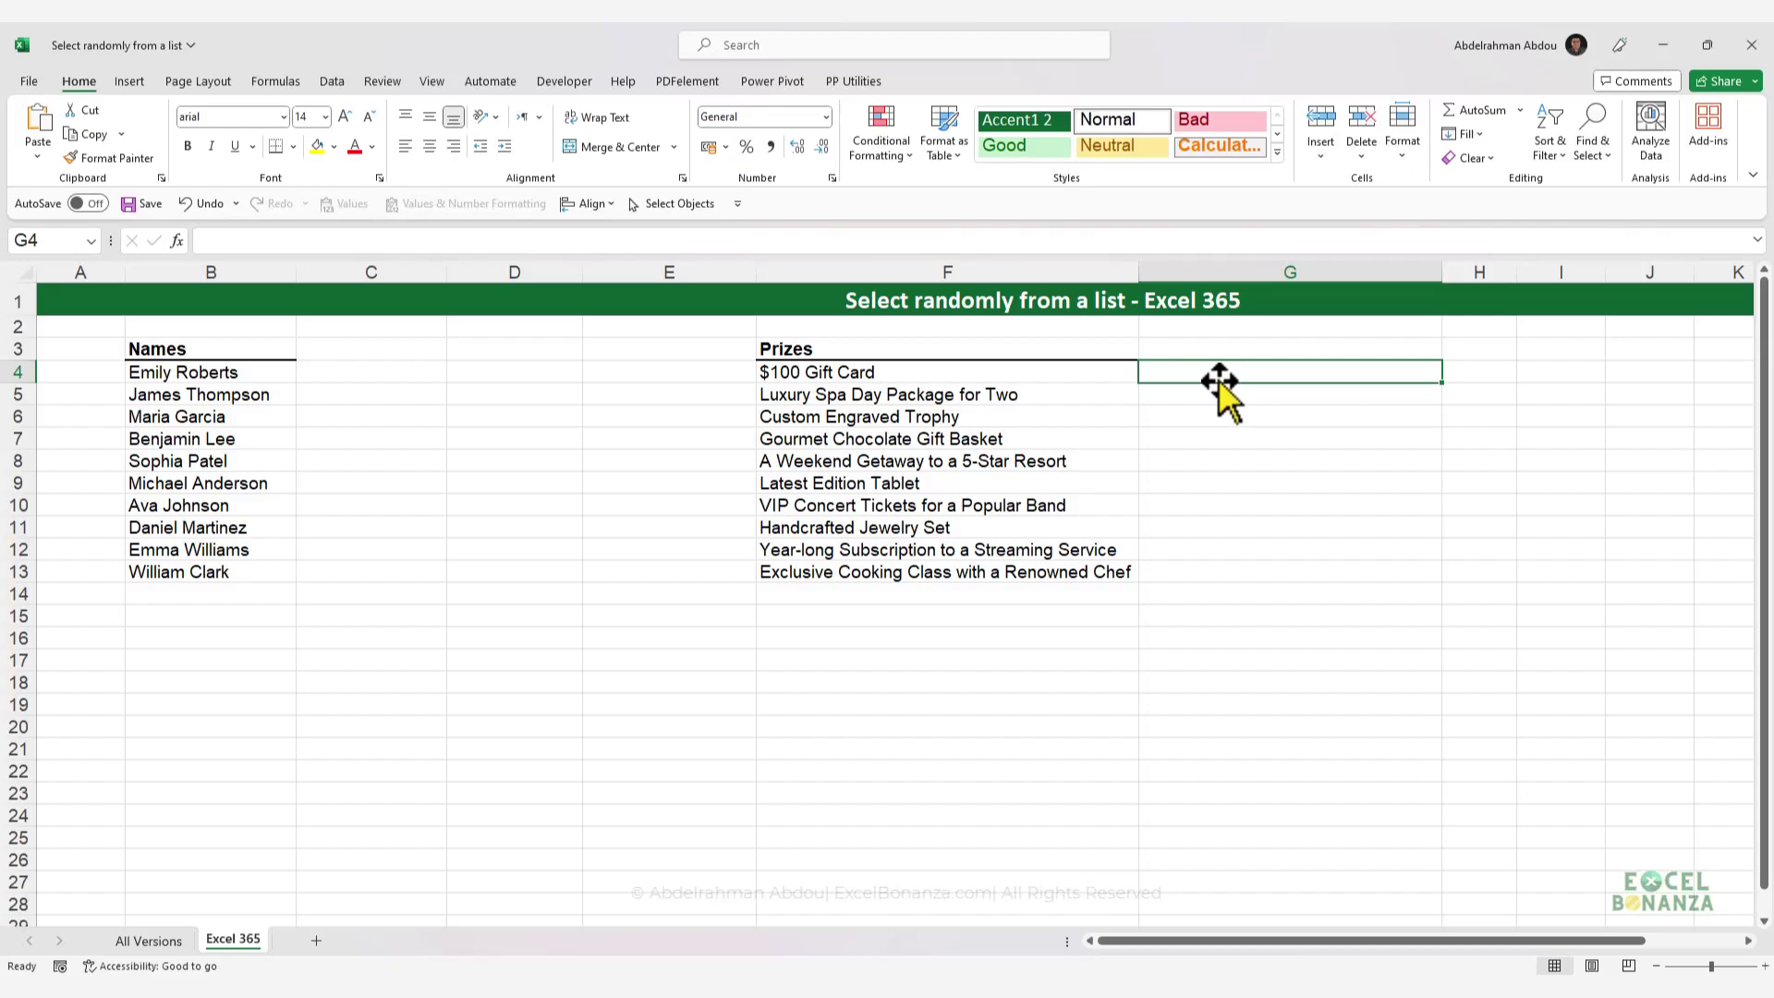
- Enter =RAND() in G4 and fill it down to G13
text(=rand)
key(Tab)
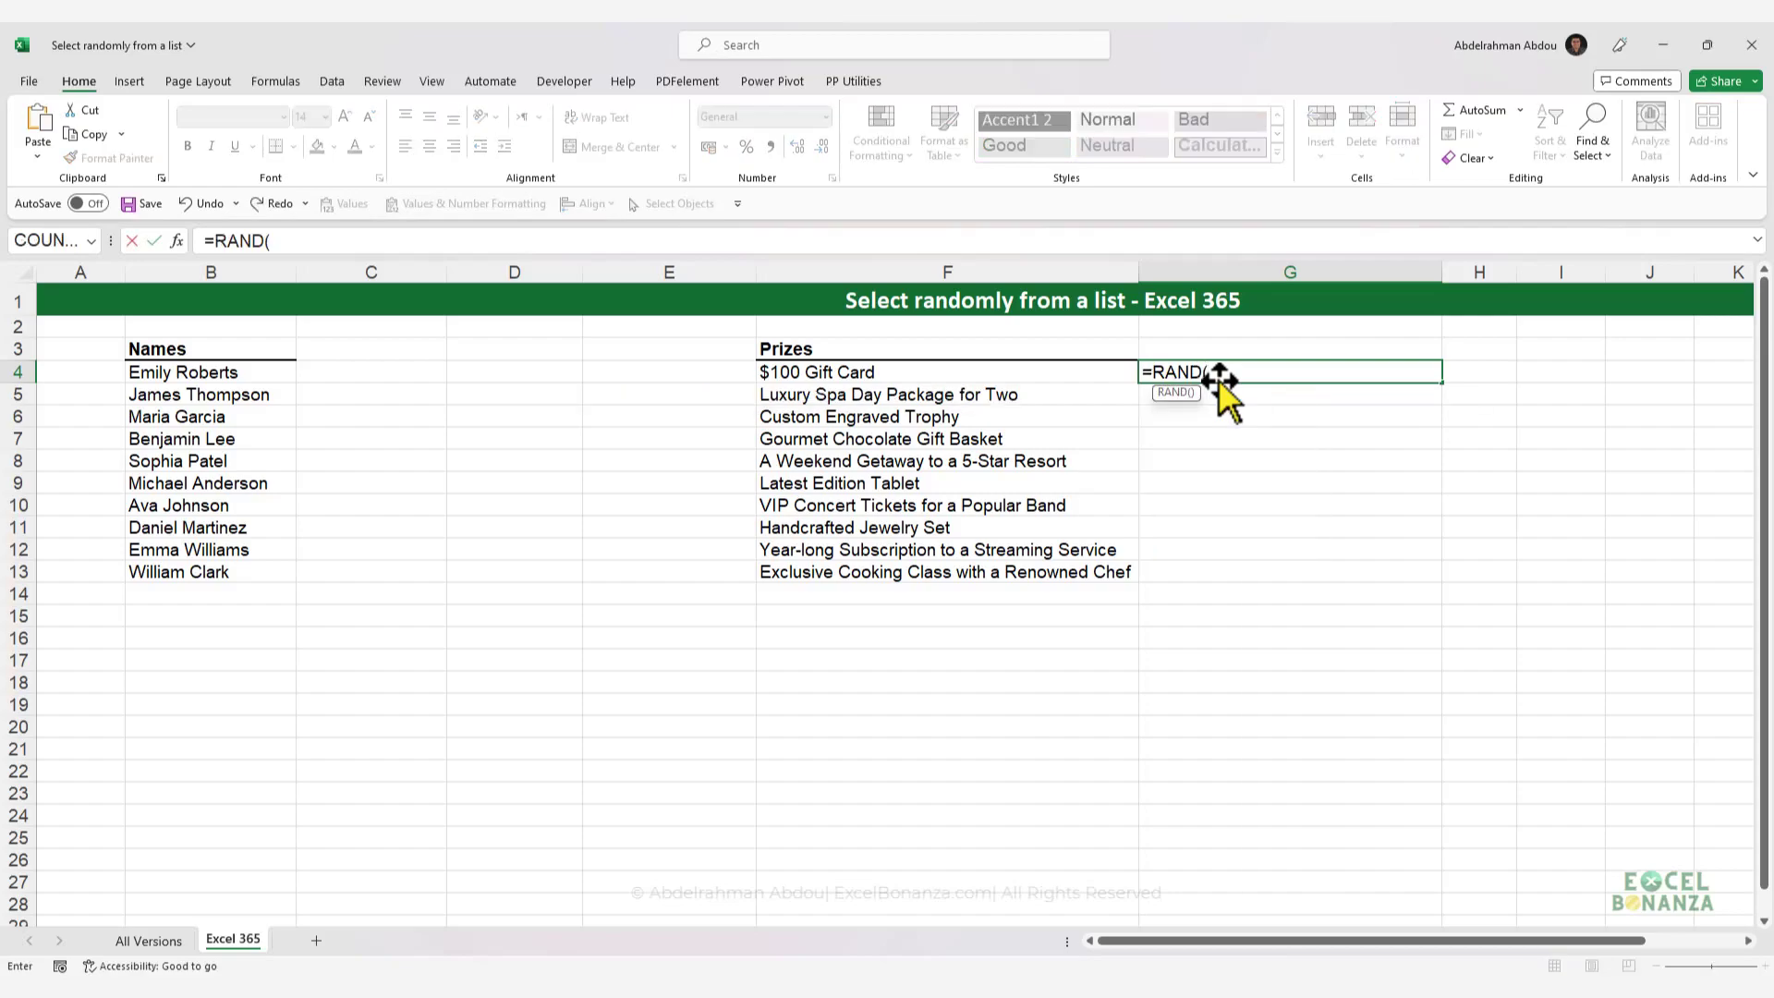
key(Return)
click(1307, 369)
drag(1440, 382, 1400, 578)
click(1350, 374)
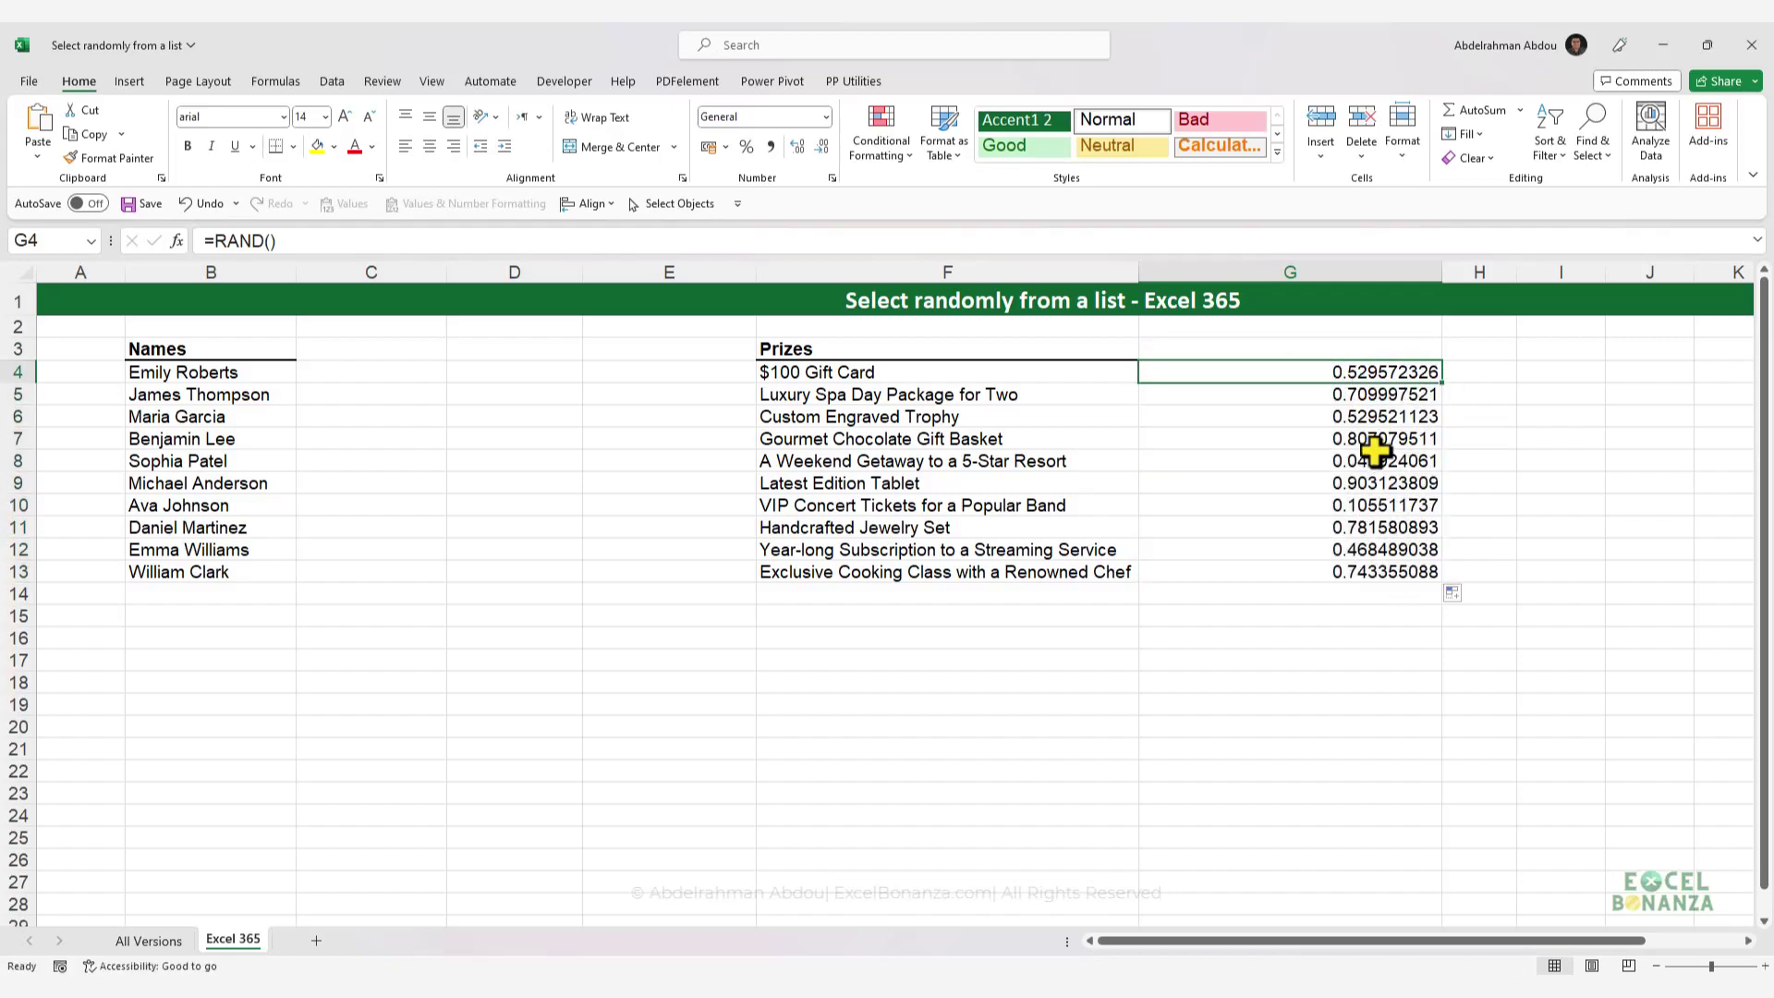
- Copy G4:G13 and paste it back as fixed values
drag(1346, 371, 1302, 578)
key(ctrl+c)
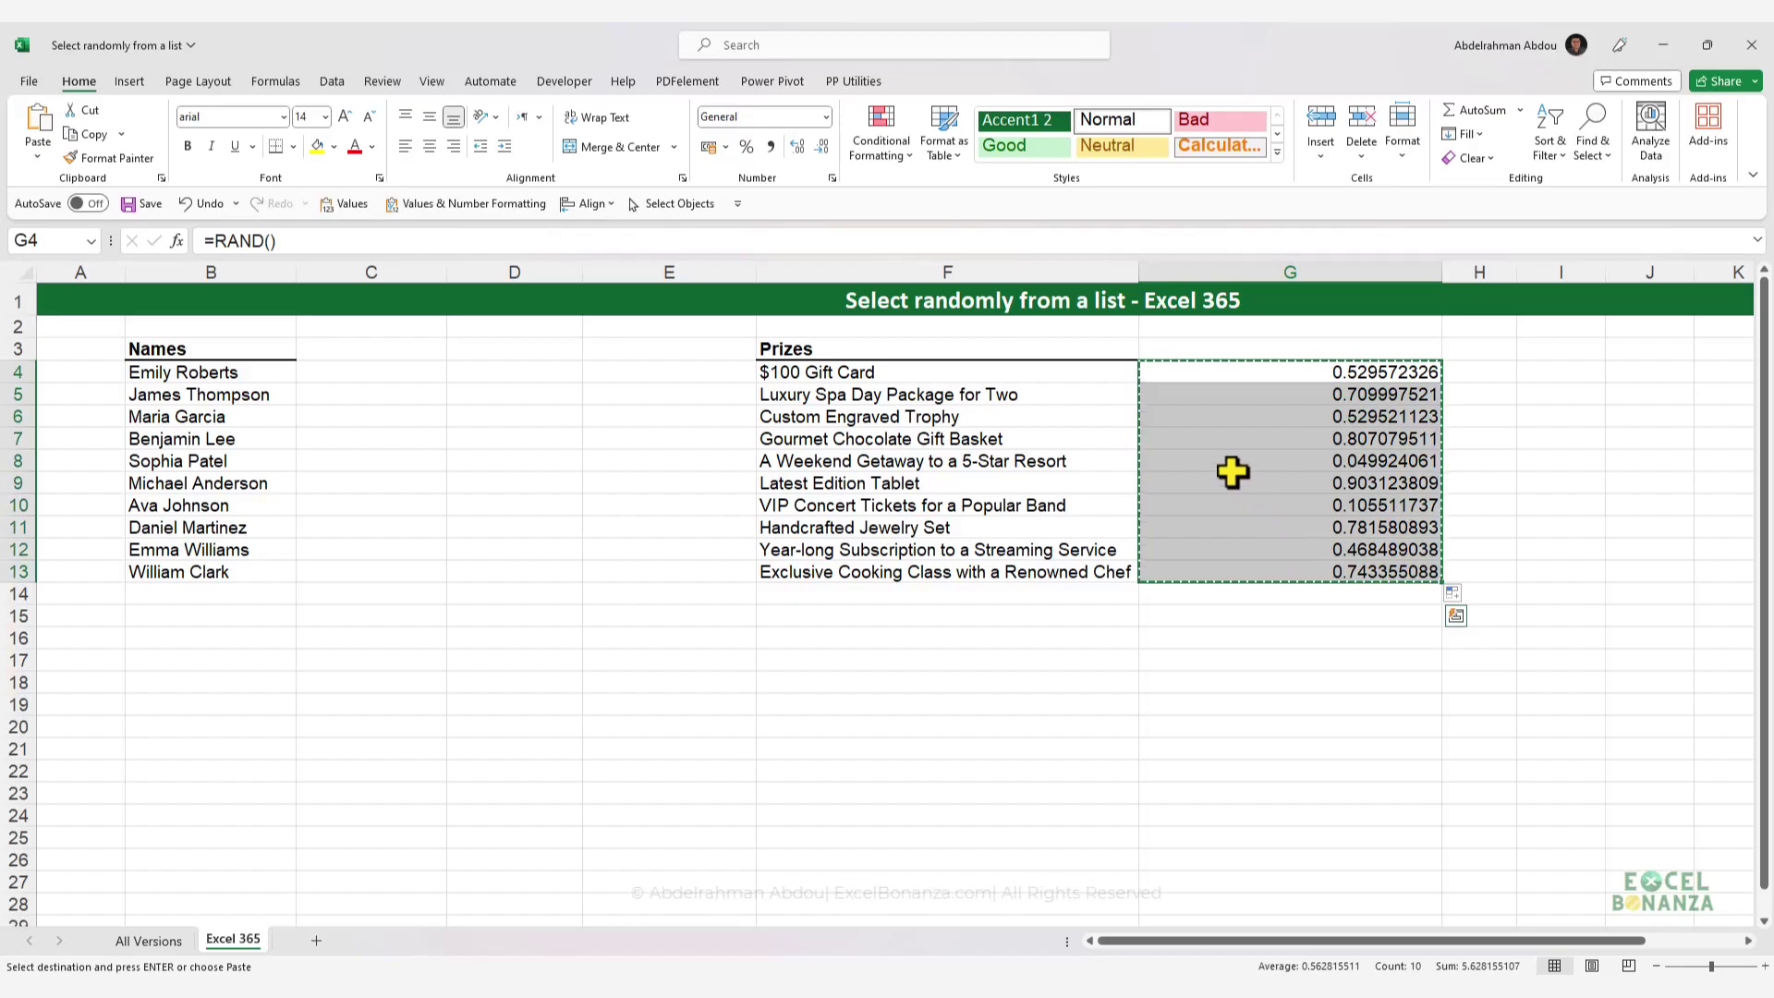
click(351, 206)
click(1146, 438)
- Enter =SORTBY(F4:F13,G4:G13) in C4 so shuffled prizes spill down to C13
click(368, 374)
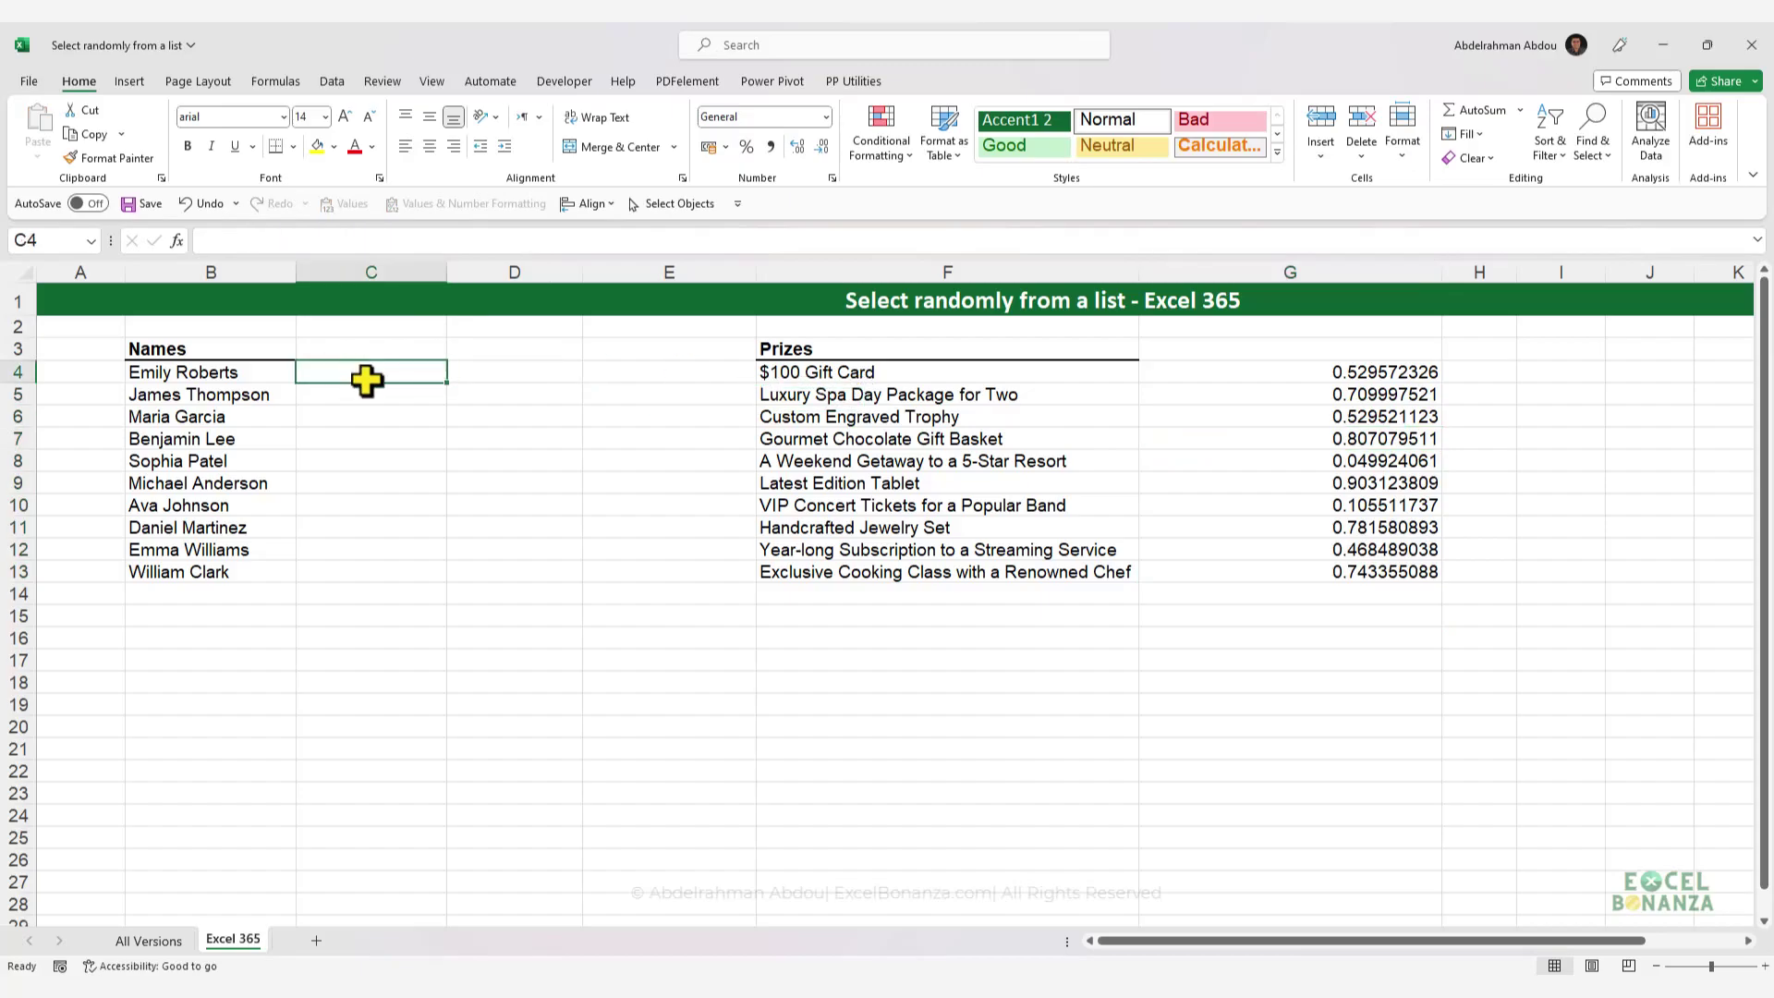
text(=s)
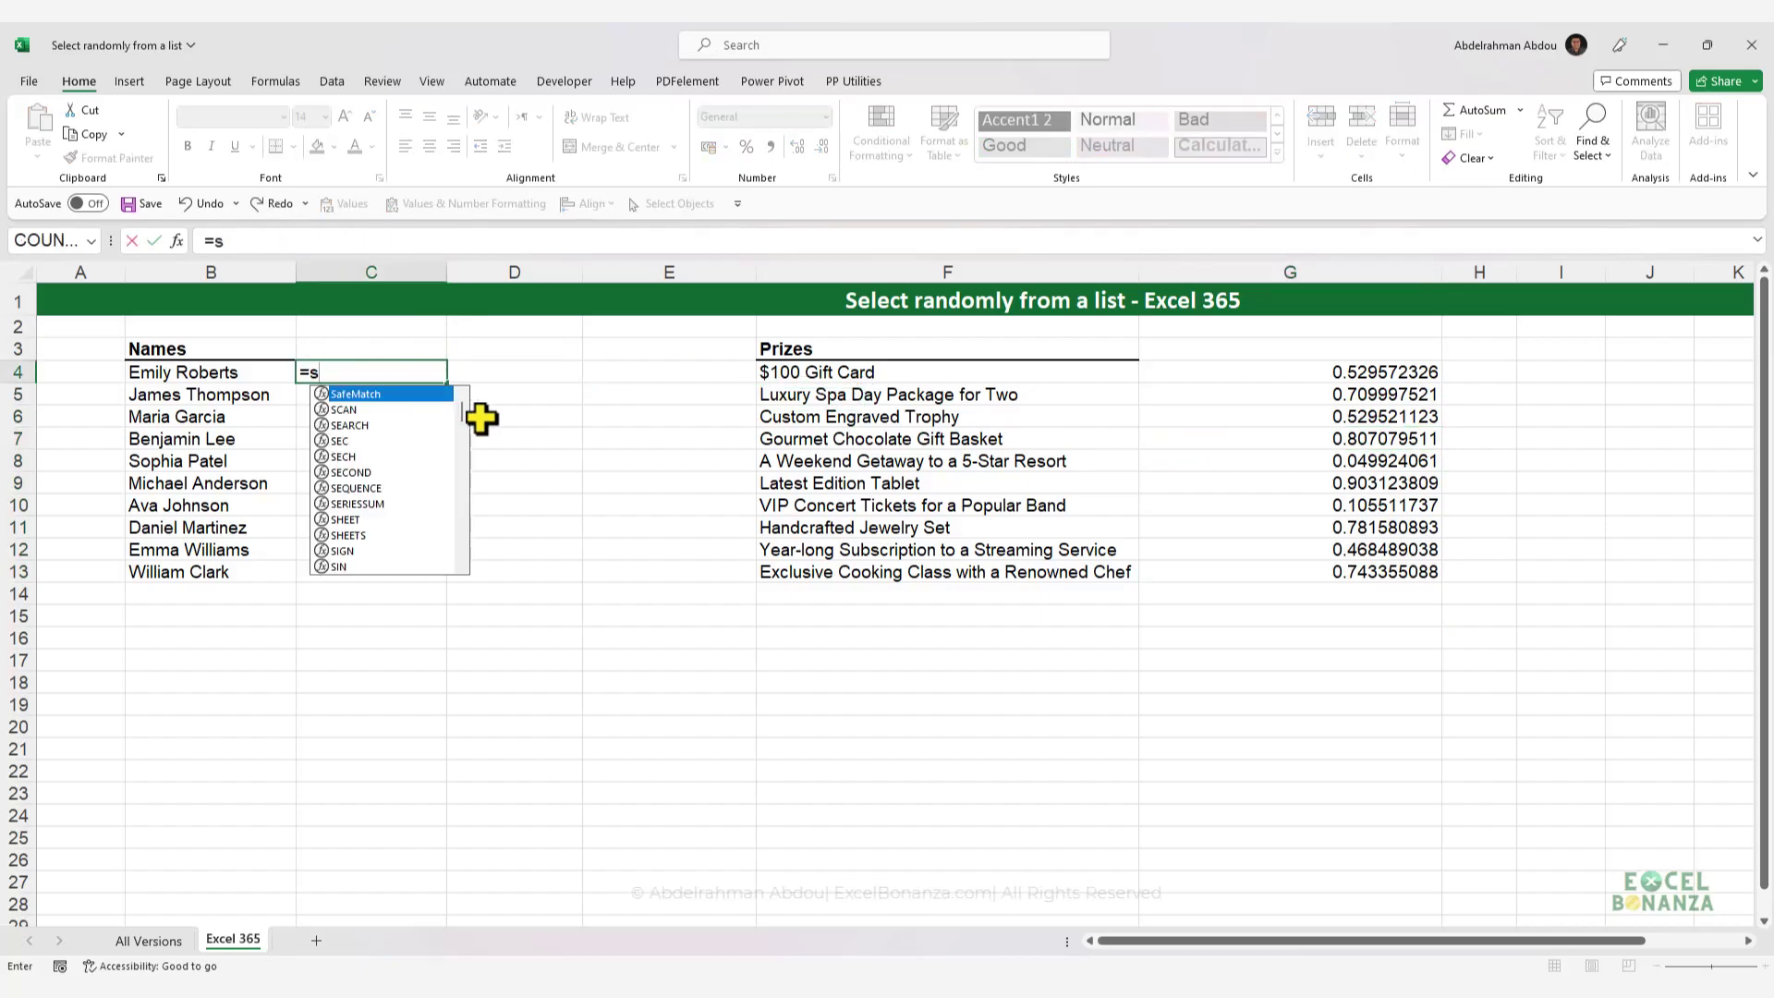
text(ortby)
key(Tab)
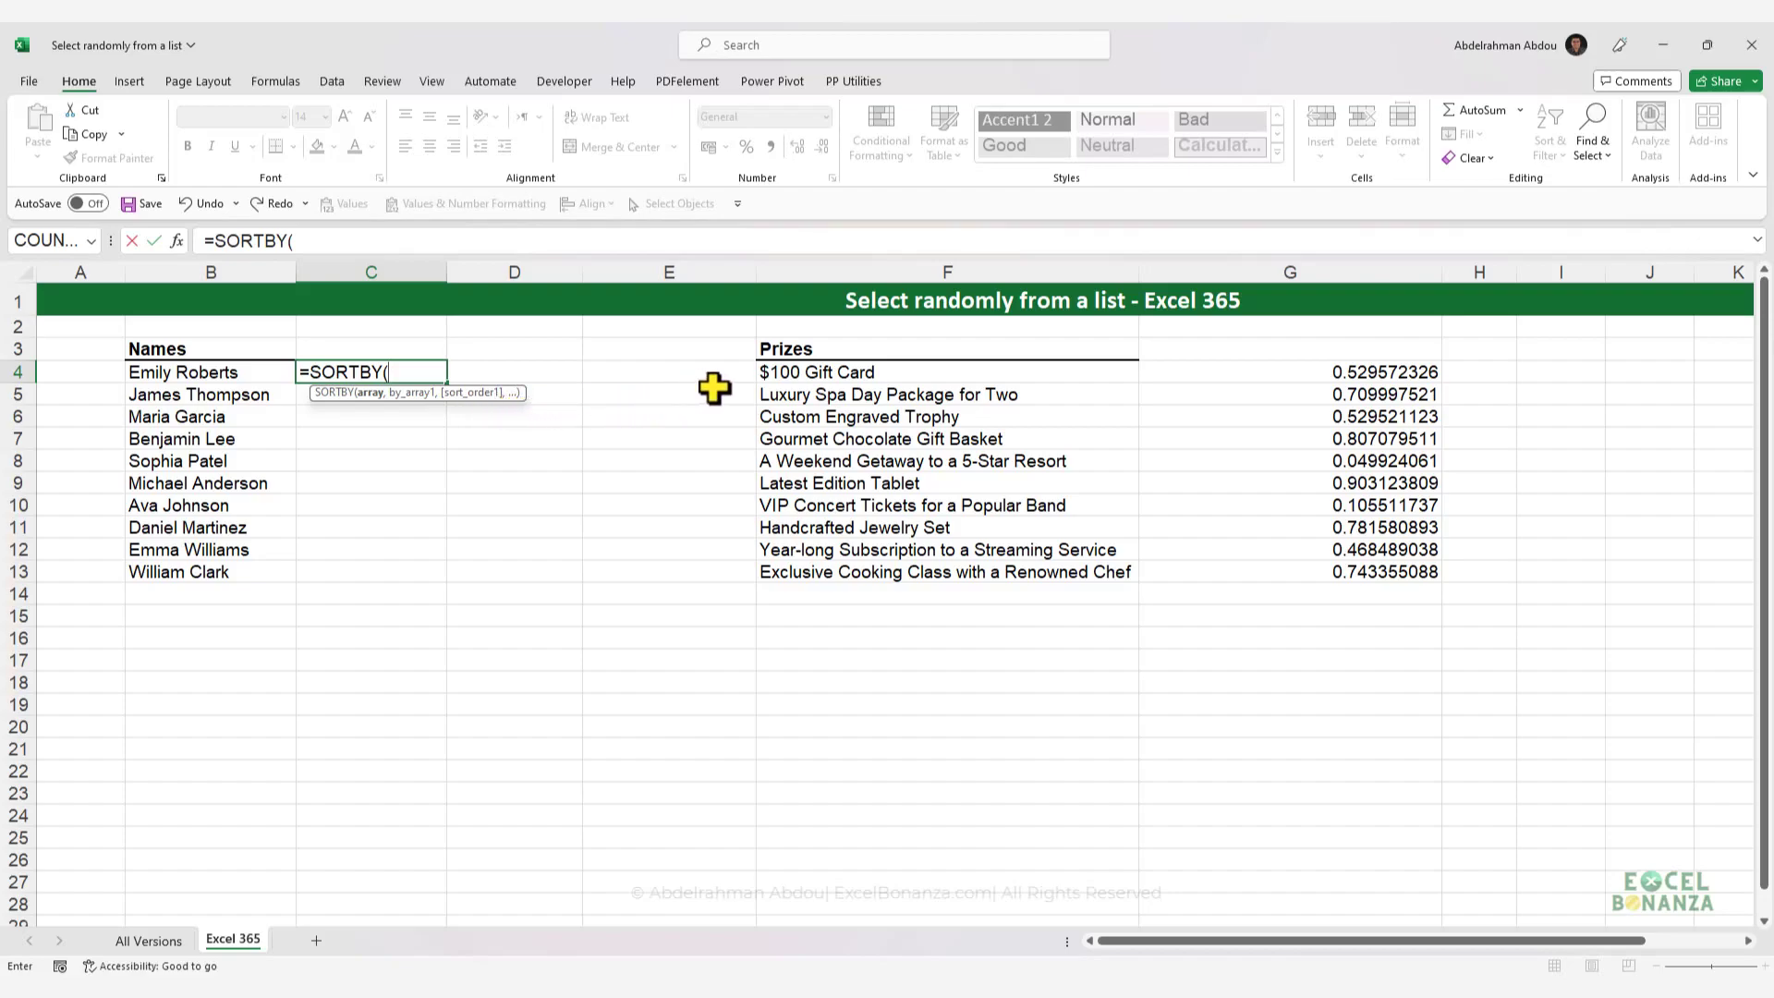
click(850, 374)
drag(850, 374, 836, 563)
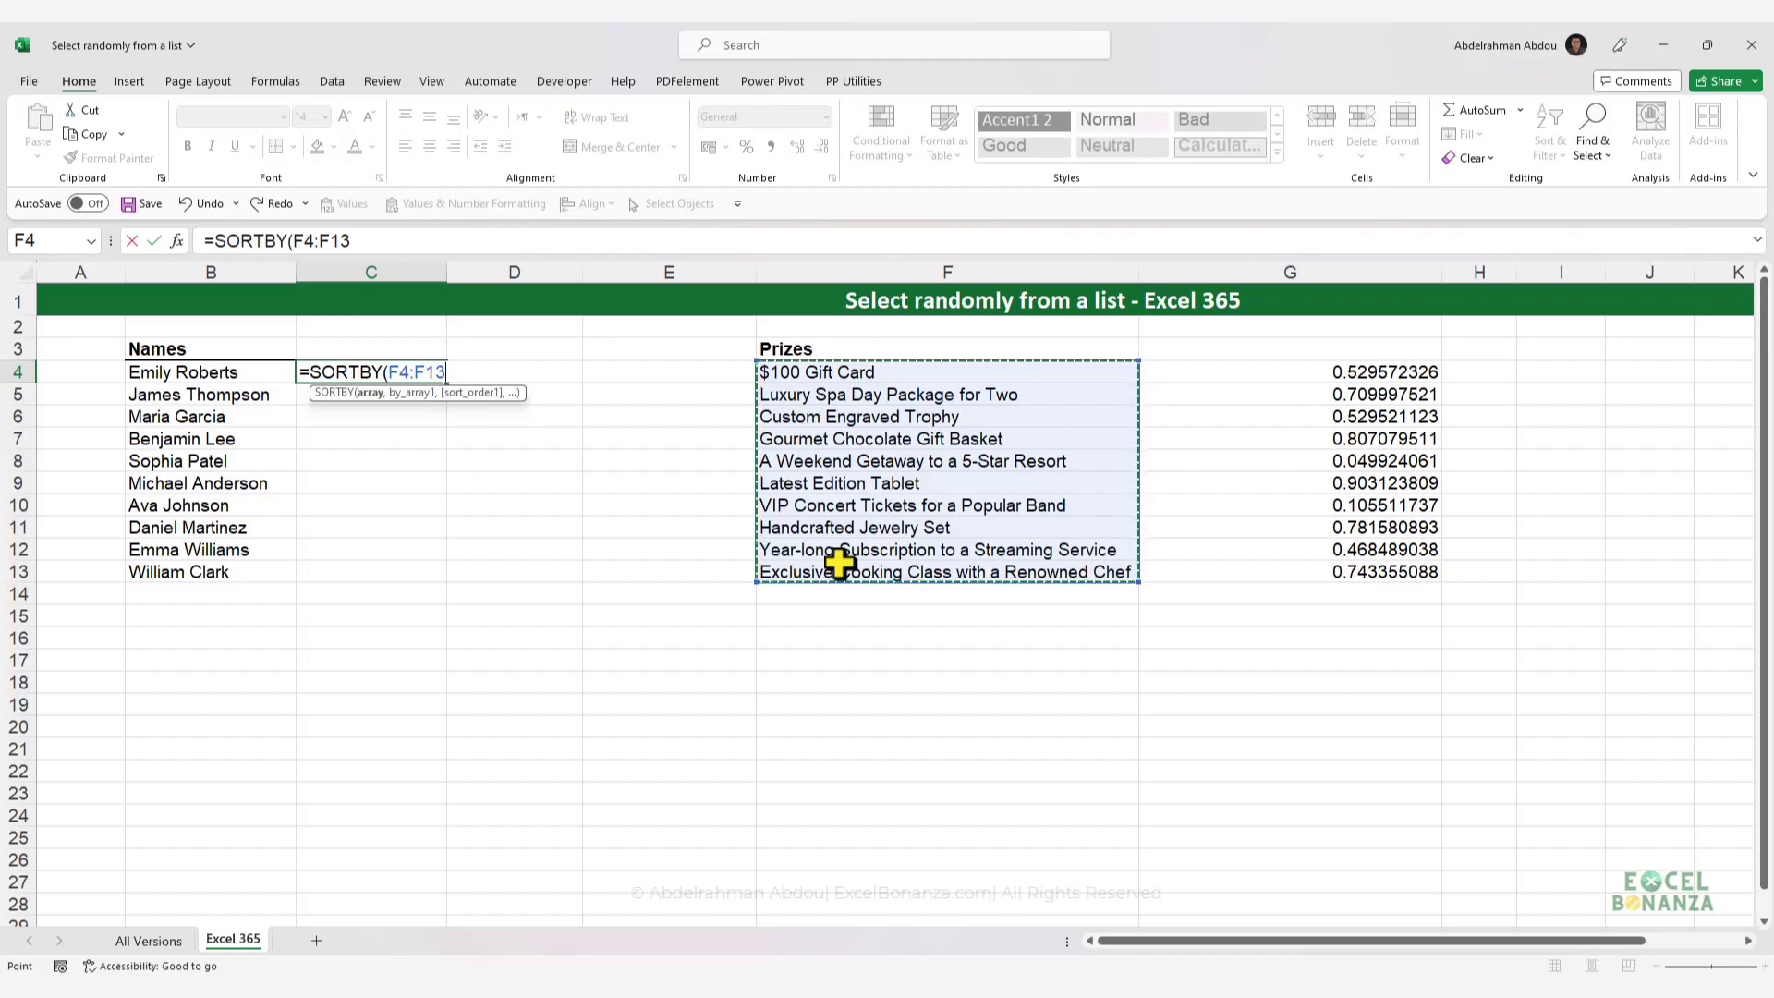
text(,)
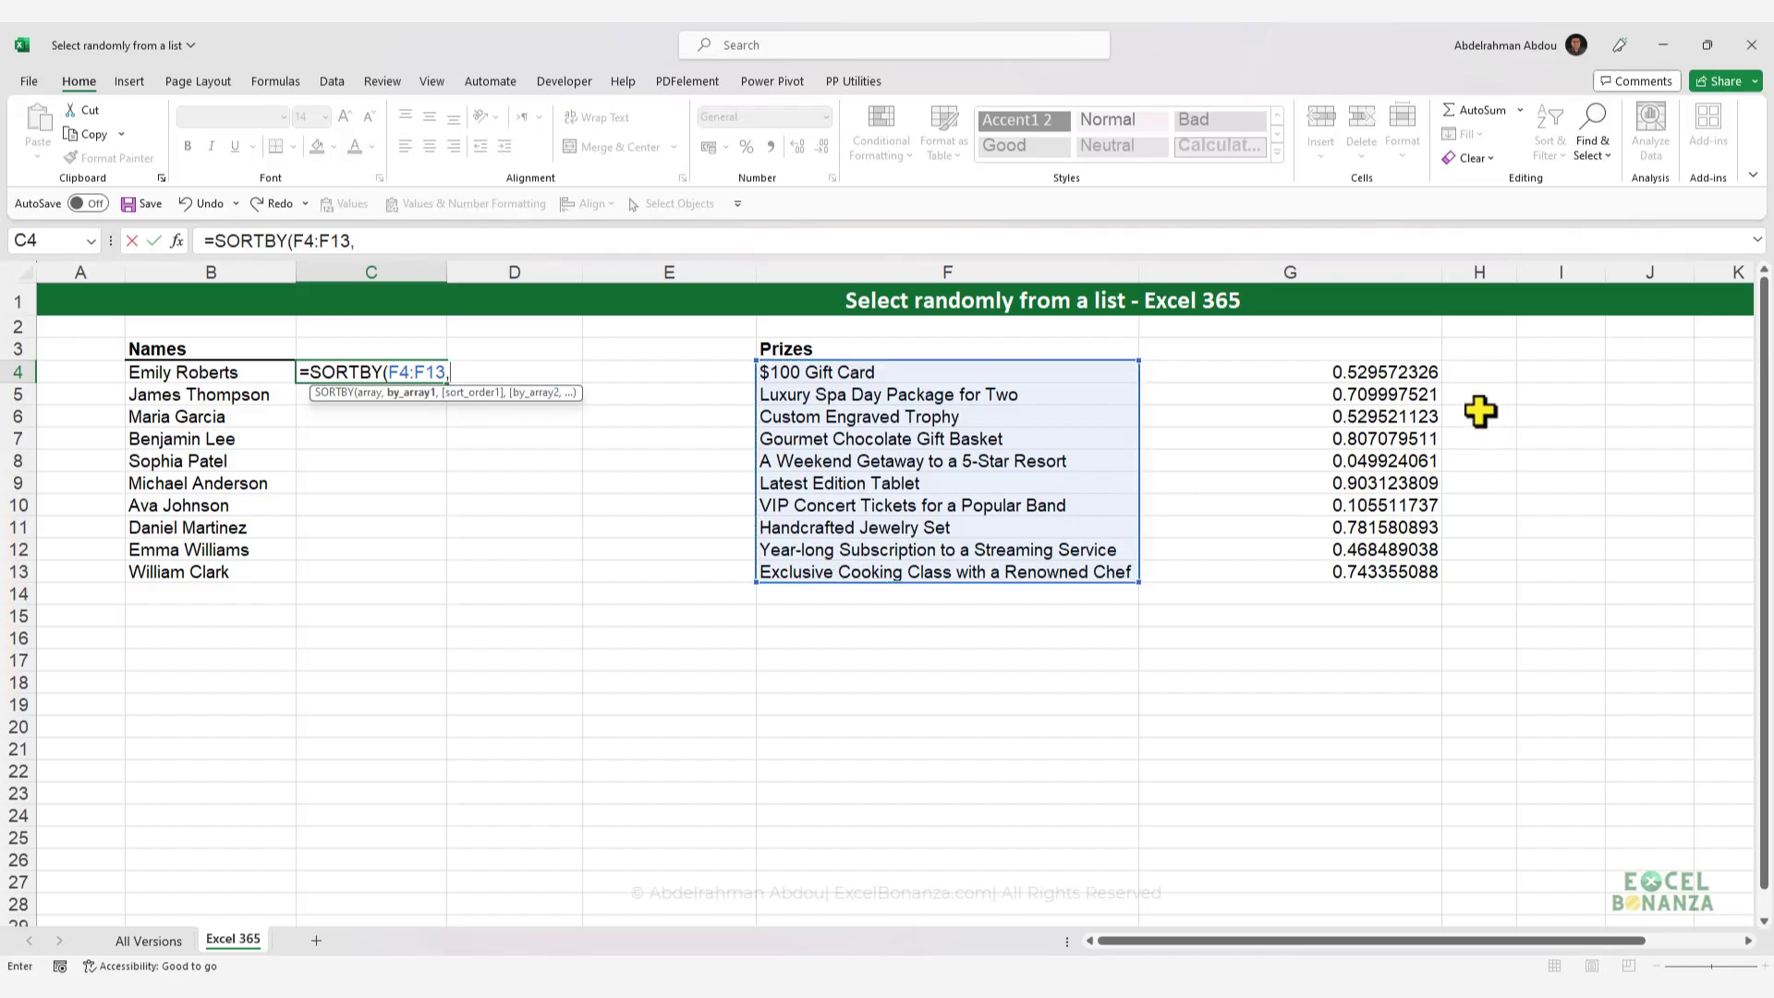
drag(1384, 375, 1327, 586)
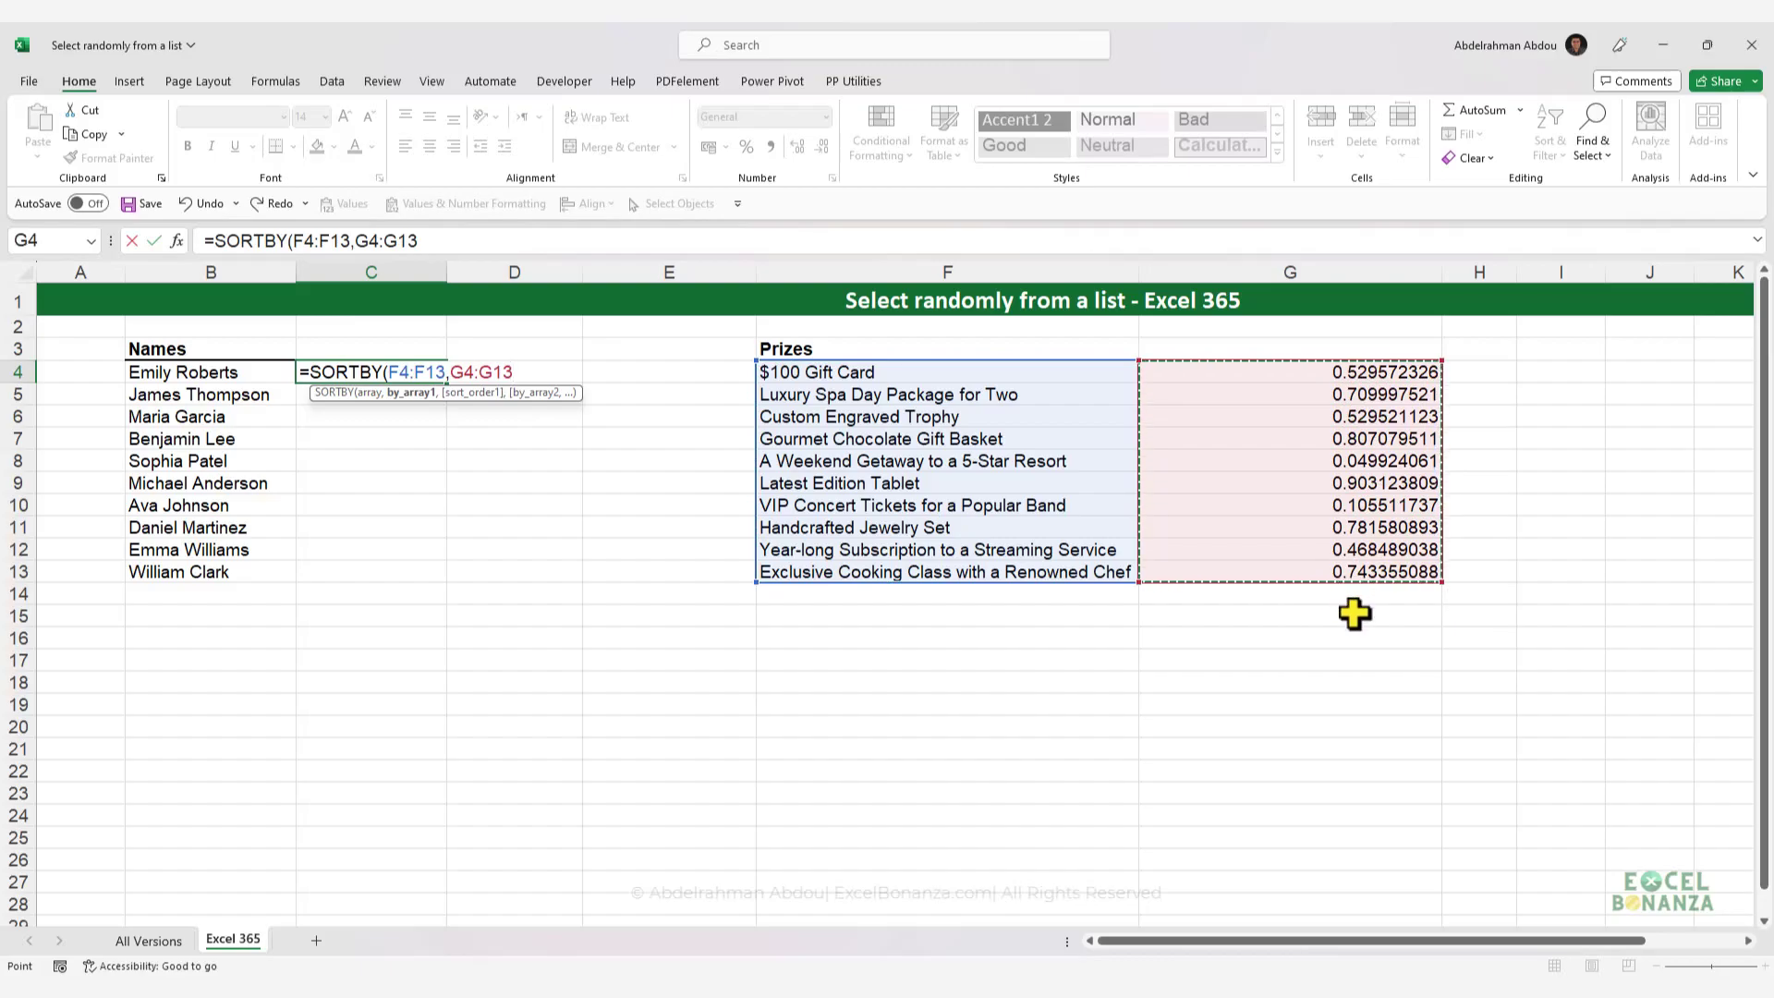
text(,)
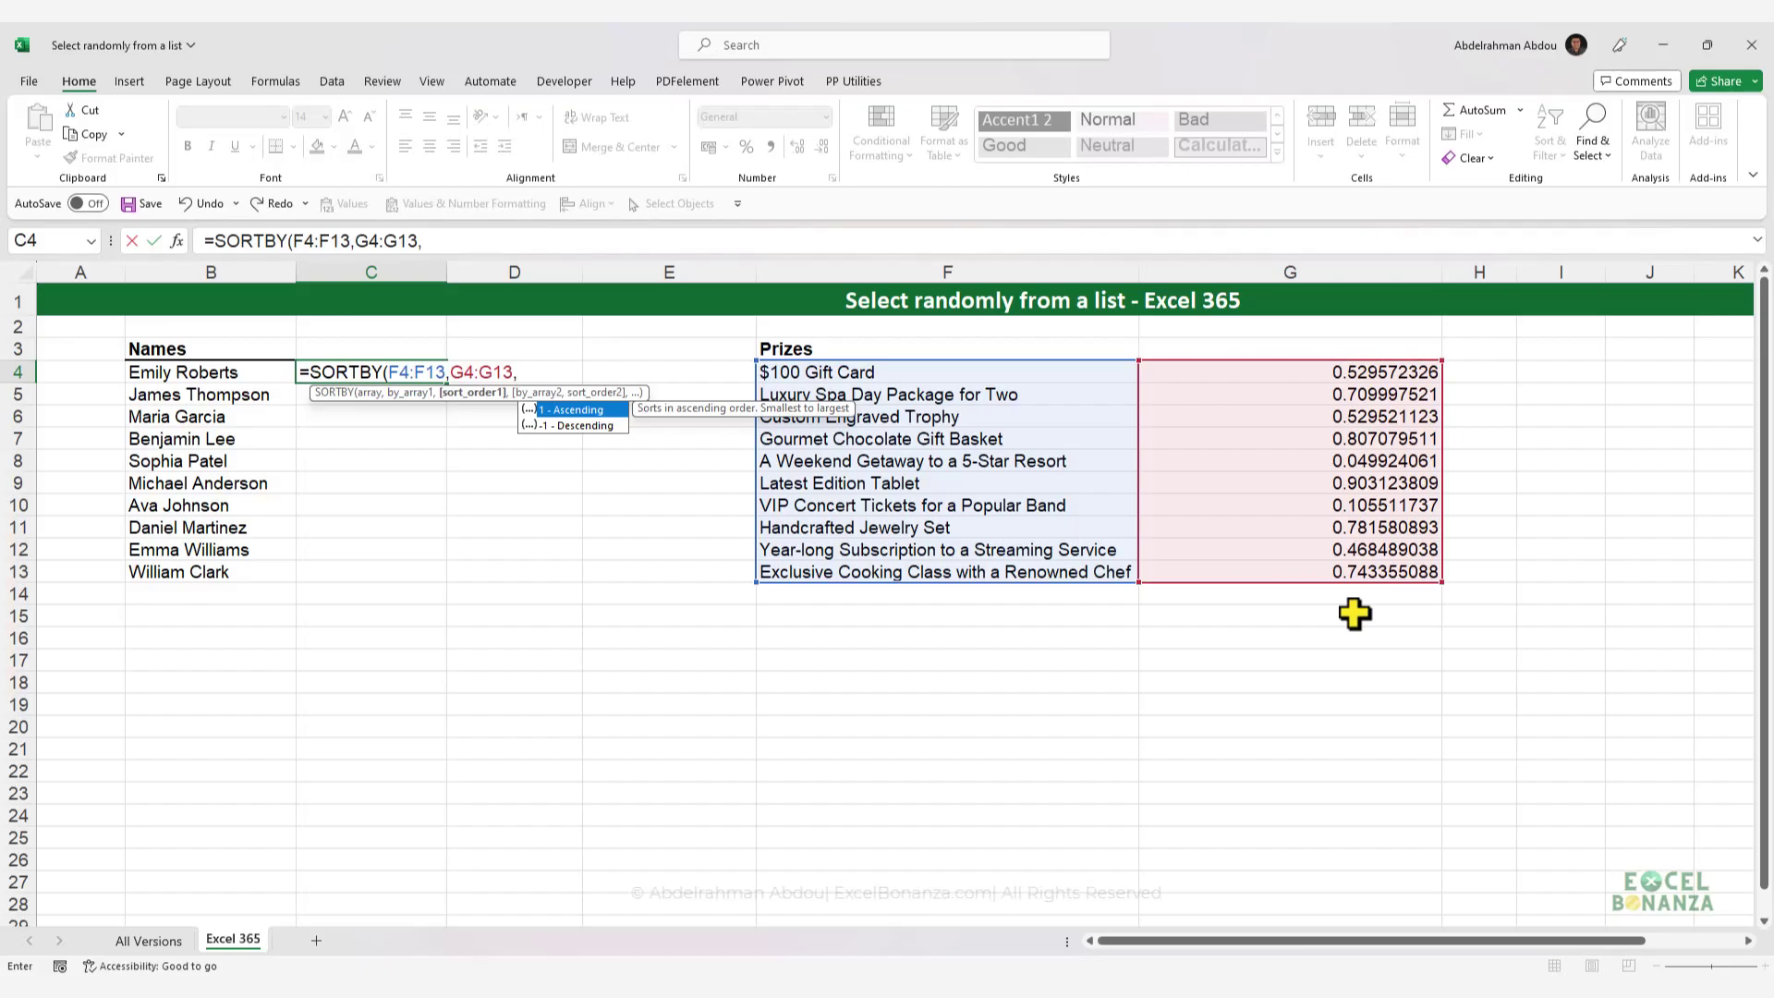
key(BackSpace)
text())
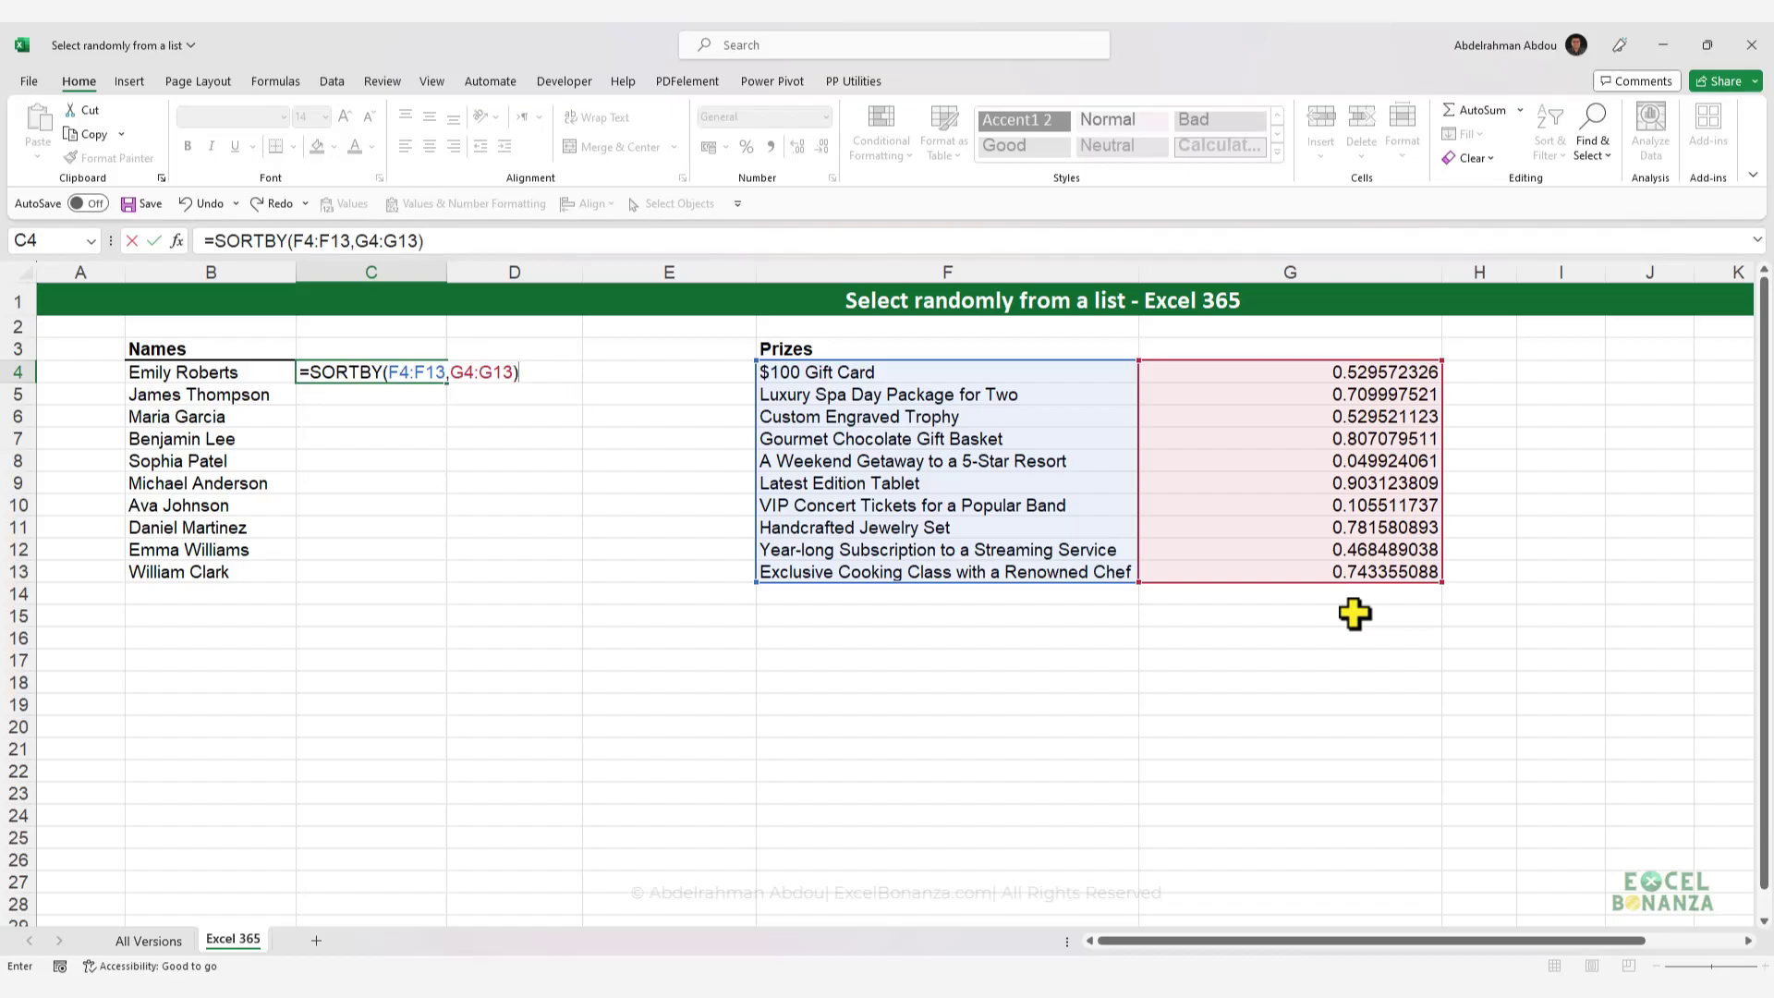
key(Return)
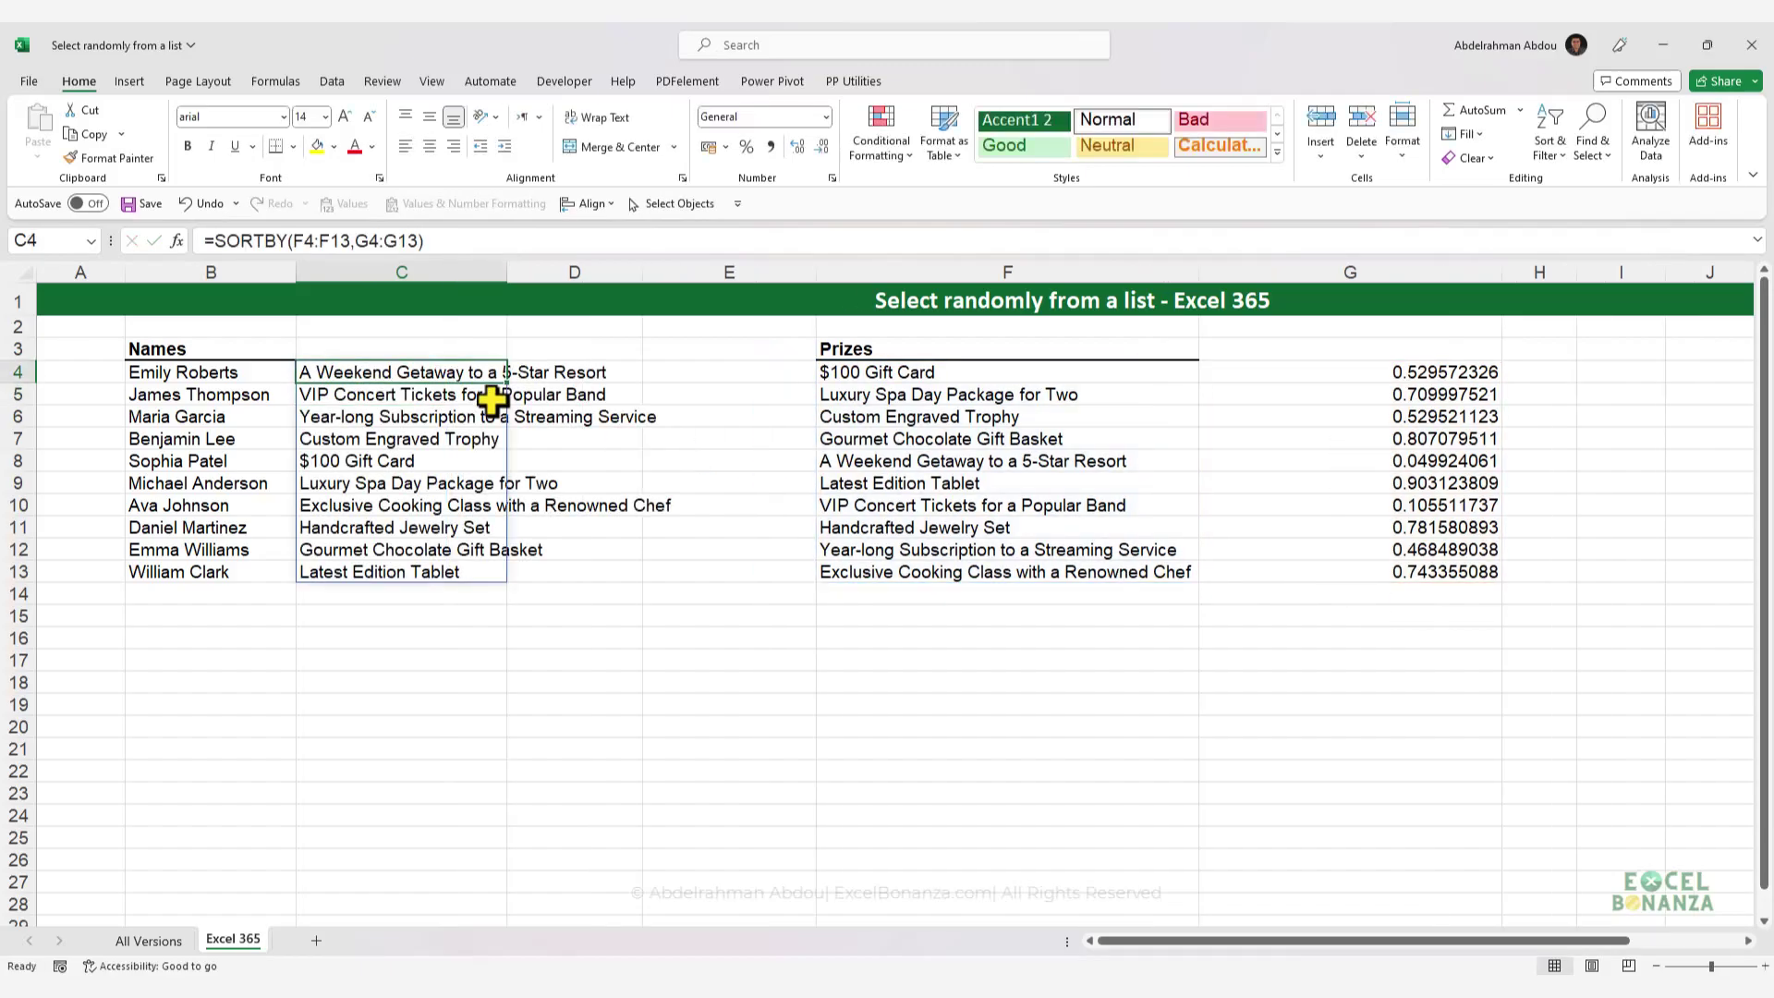